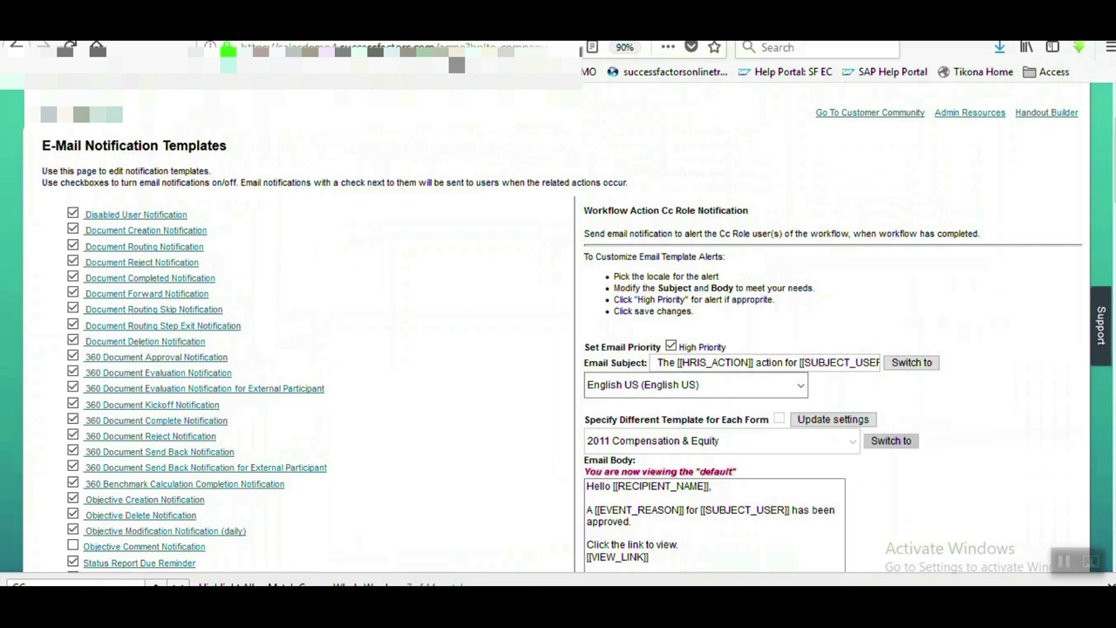
# Step: Review the Workflow Action Cc Role Notification template's subject, body and upload options on the E-Mail Notification Templates page
pyautogui.scroll(-5, 558, 349)
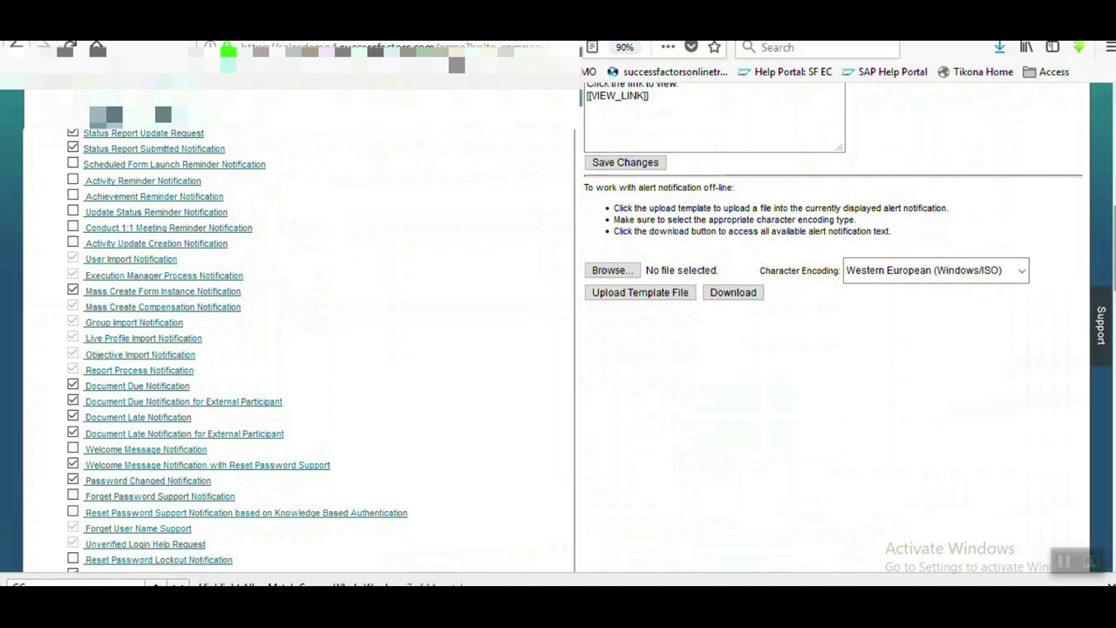
pyautogui.scroll(3, 558, 348)
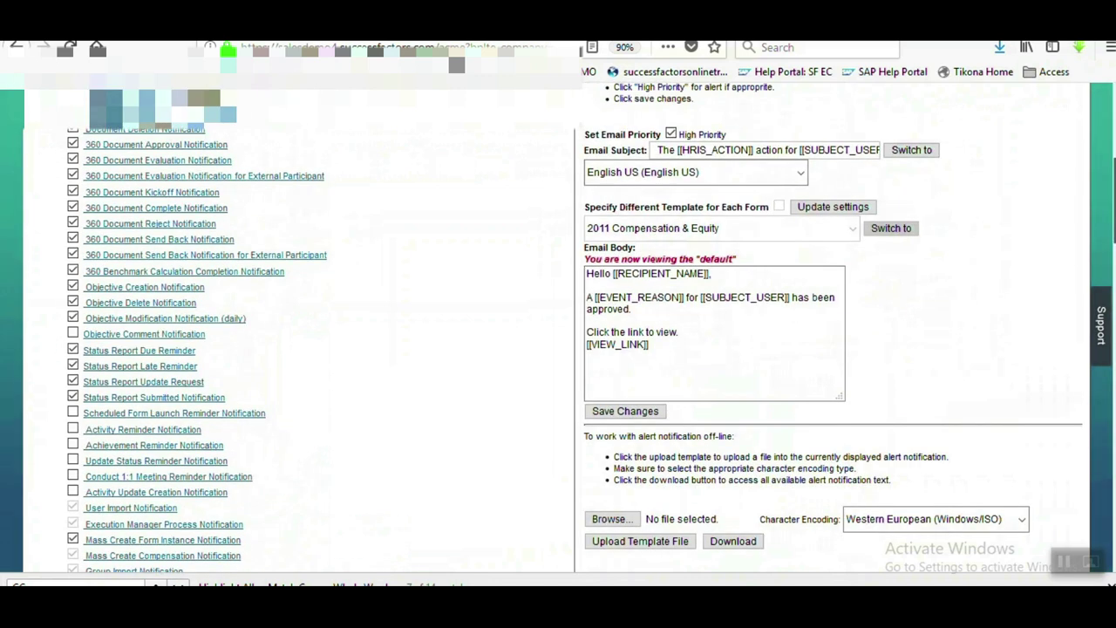
pyautogui.scroll(3, 558, 349)
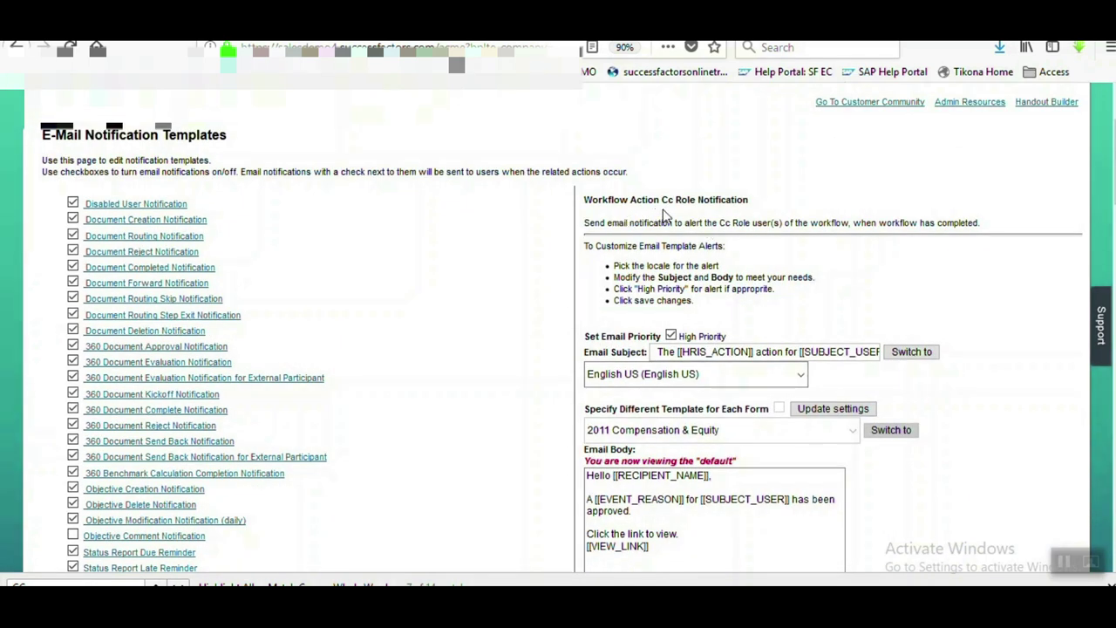
pyautogui.click(720, 479)
pyautogui.scroll(3, 557, 322)
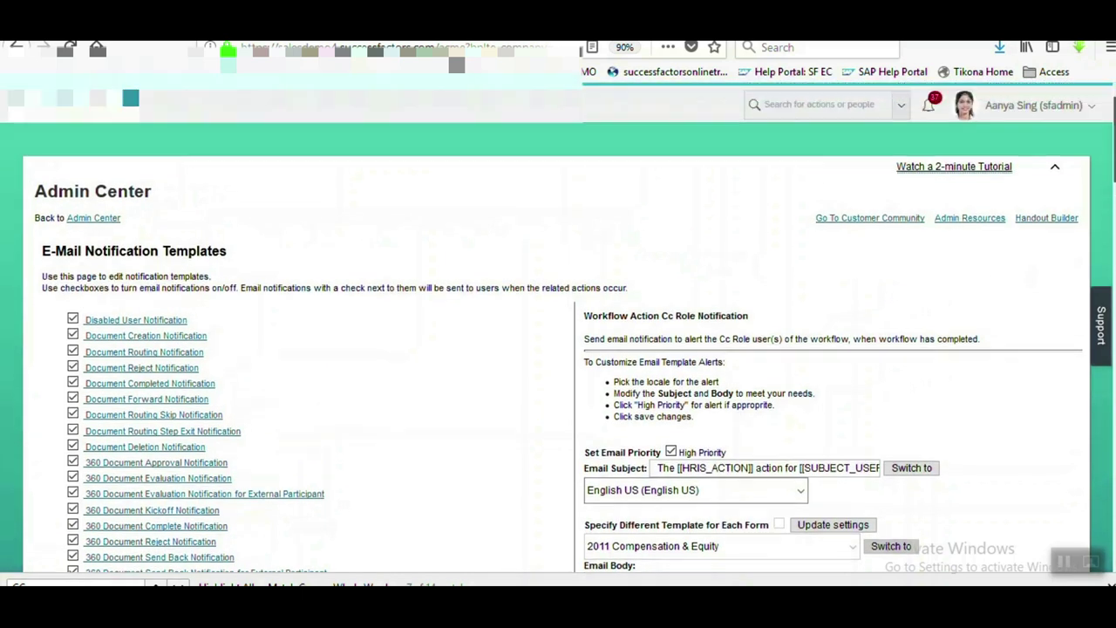
# Step: Find the Manage Data action through the site search and open its page
pyautogui.click(842, 106)
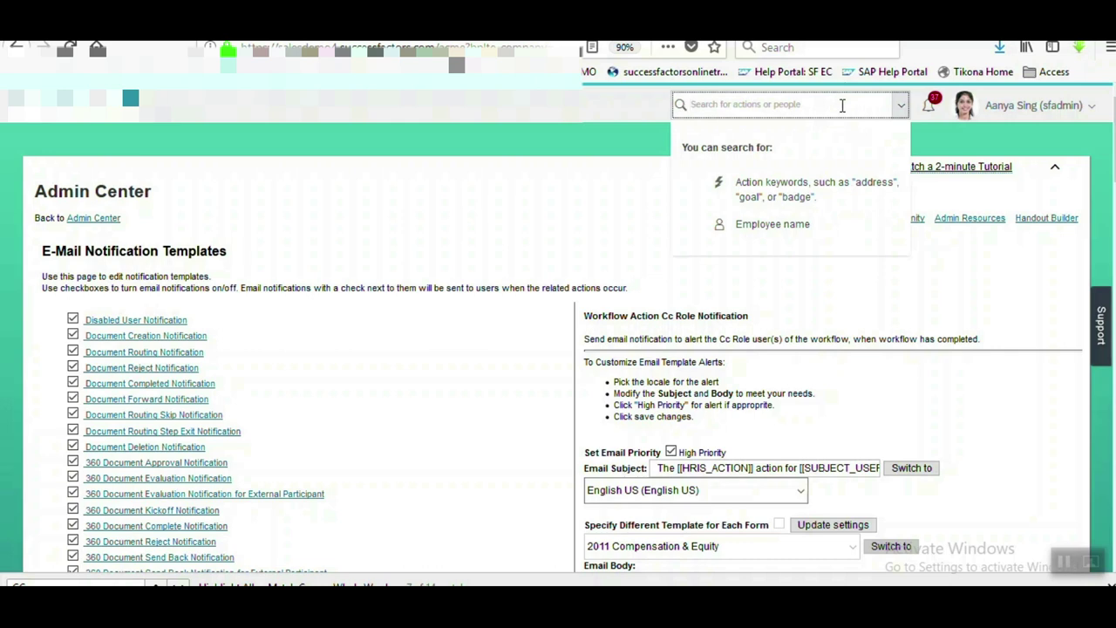
pyautogui.write('manage ')
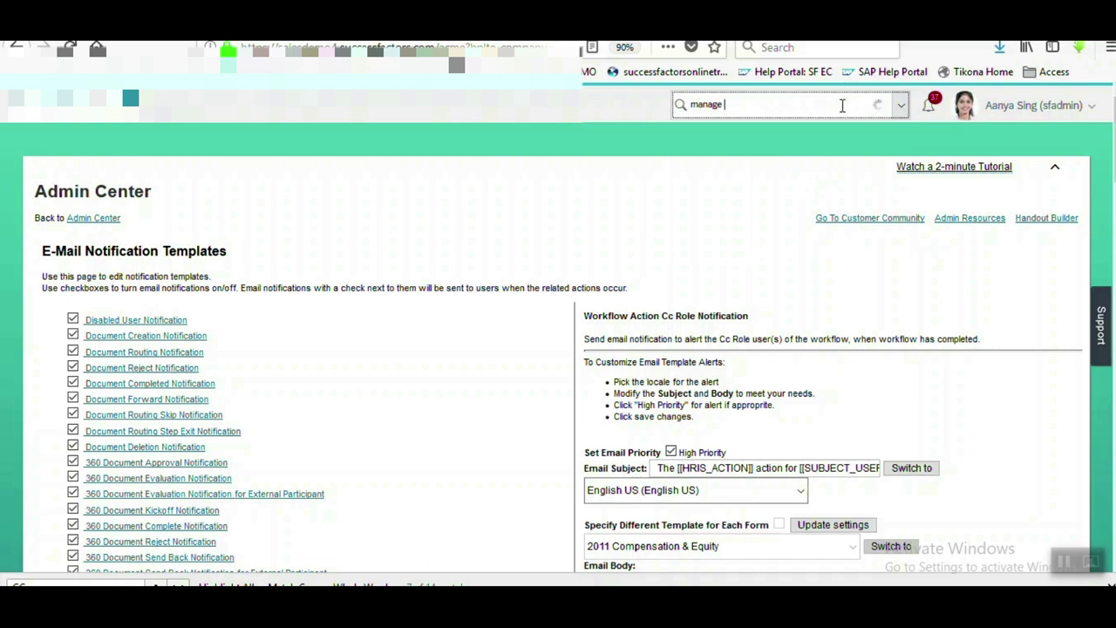
pyautogui.write('data')
pyautogui.click(713, 131)
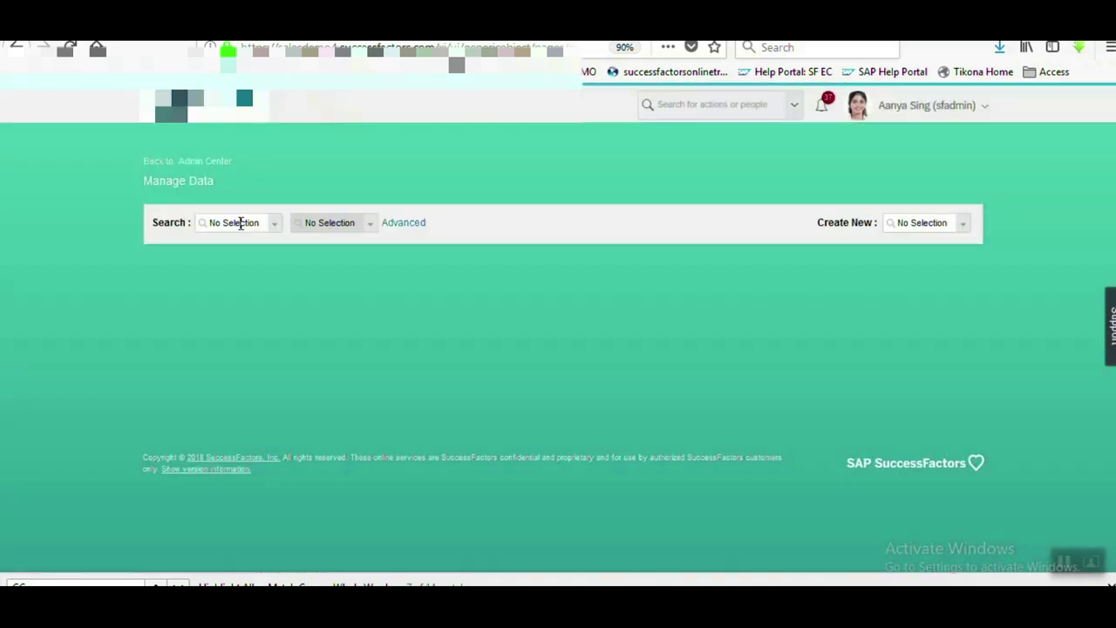
# Step: Choose Document Generation Template as the object type to search for in Manage Data
pyautogui.click(241, 224)
pyautogui.write('document')
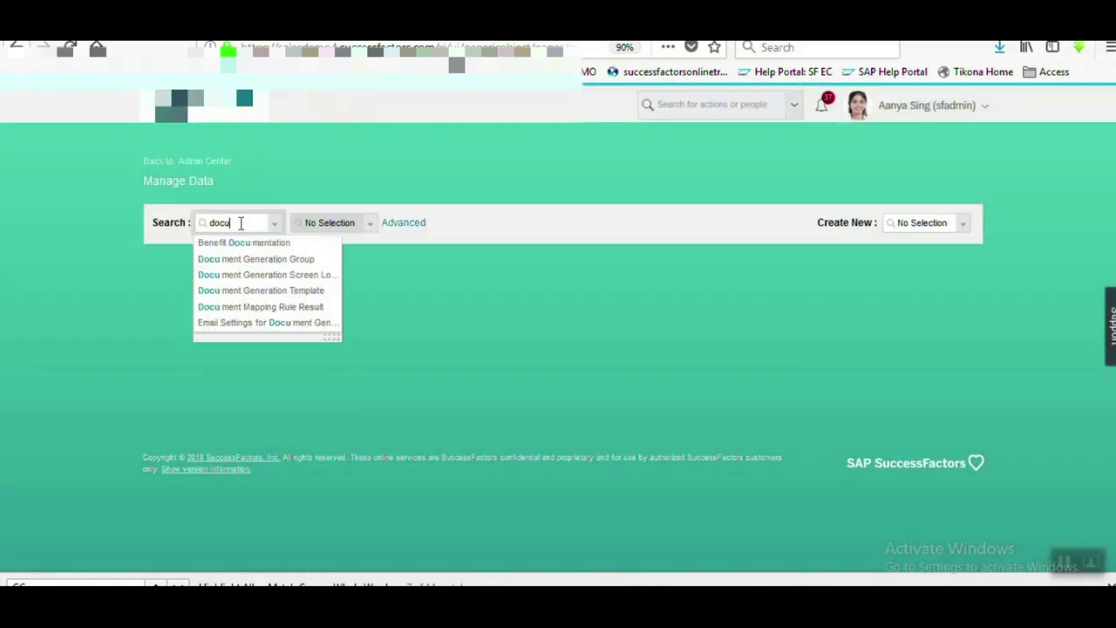
pyautogui.click(267, 292)
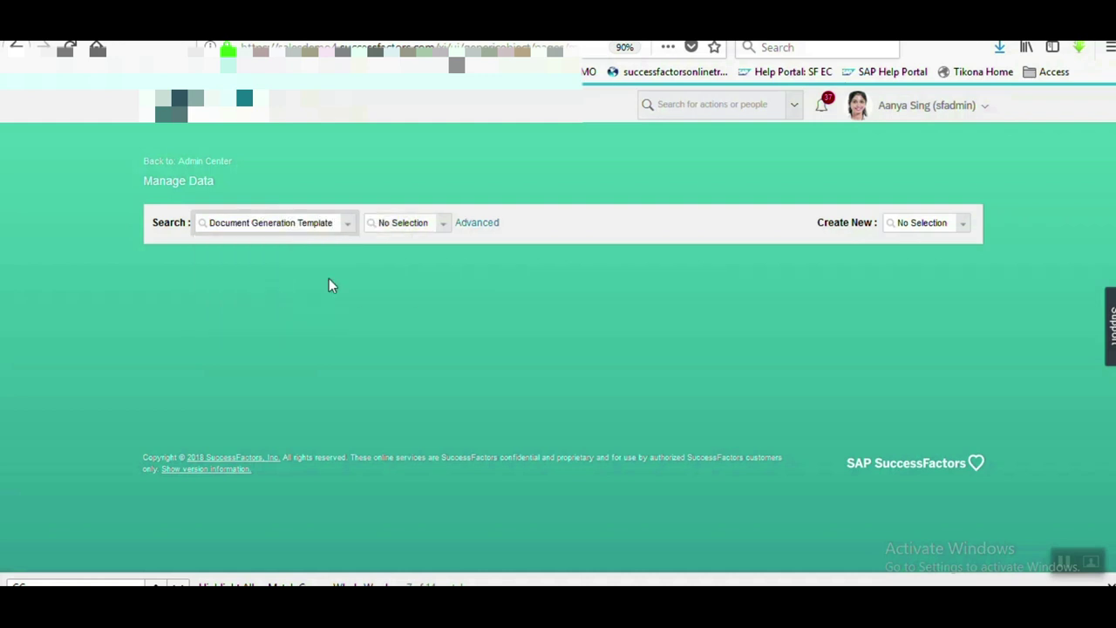
# Step: Start creating a new Document Generation Template record
pyautogui.click(904, 223)
pyautogui.write('do')
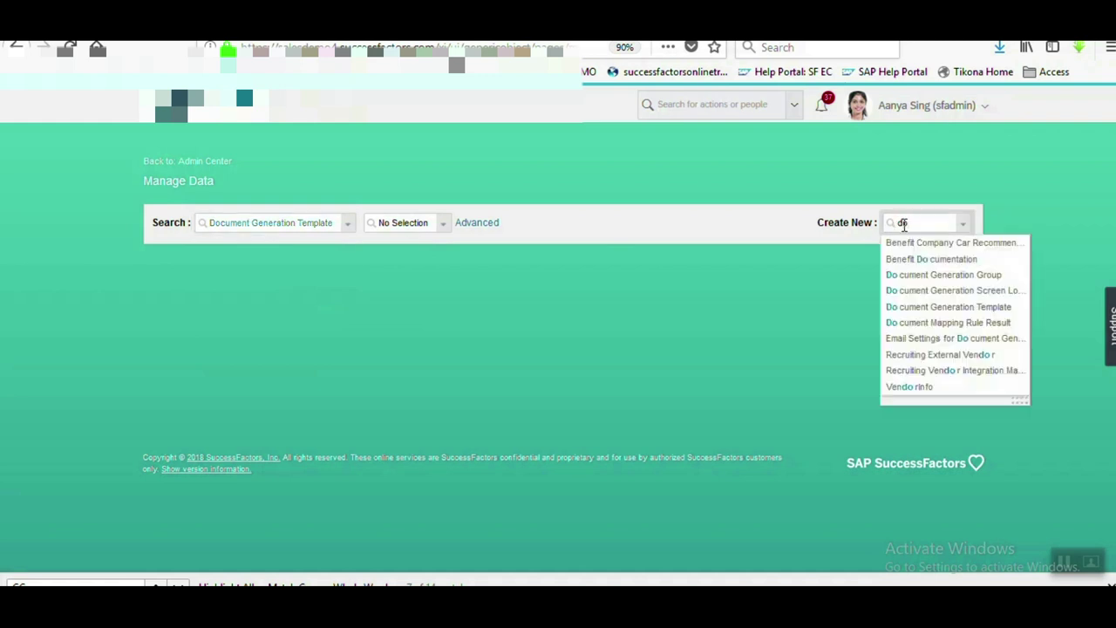
pyautogui.write('cument')
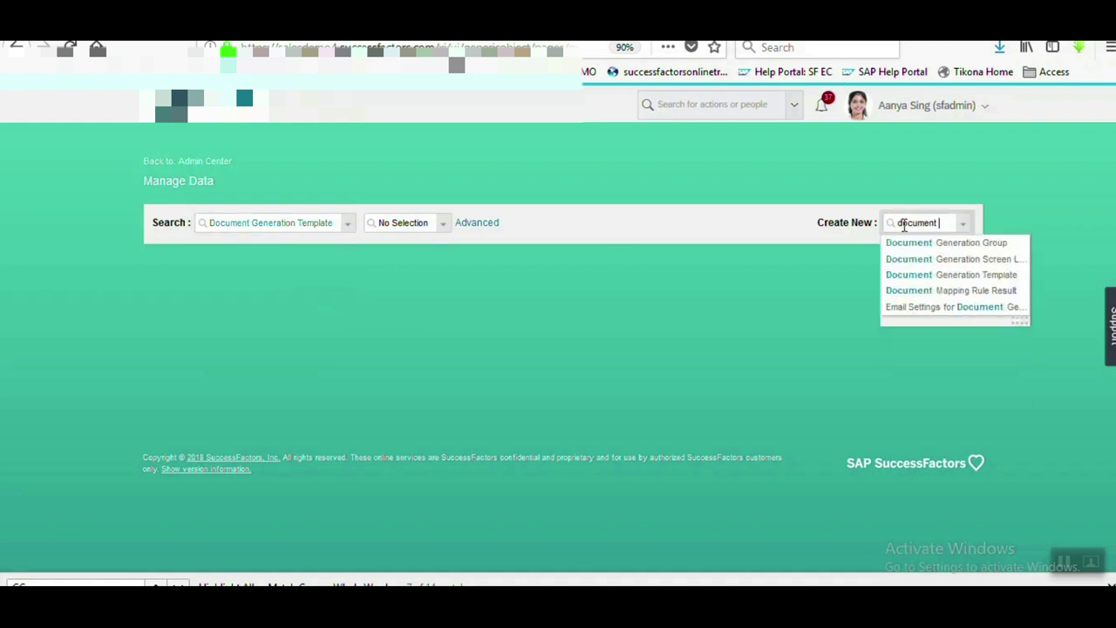
pyautogui.click(956, 279)
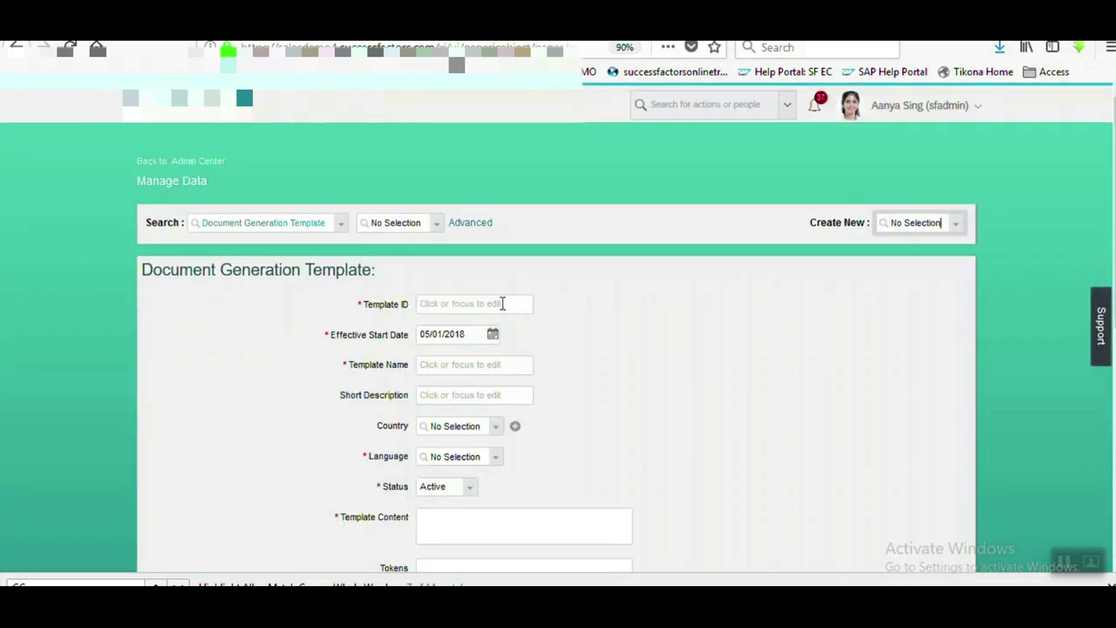
# Step: Set the new template's ID to 200 and its effective start date to 01/01/1900
pyautogui.click(503, 302)
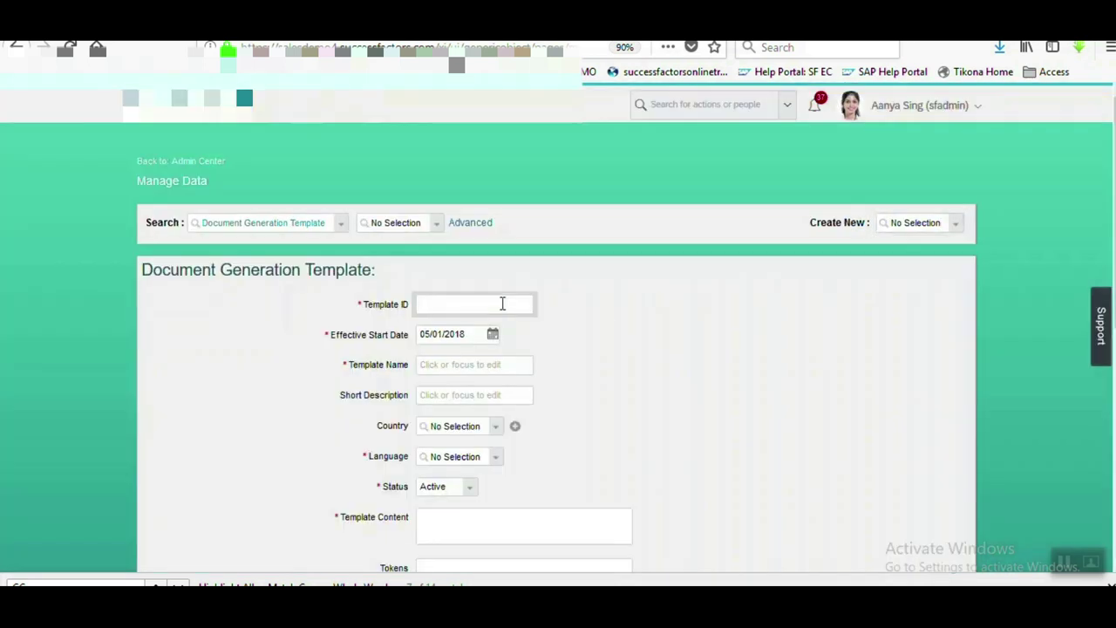
pyautogui.write('200')
pyautogui.click(478, 334)
pyautogui.write('01/01/1900')
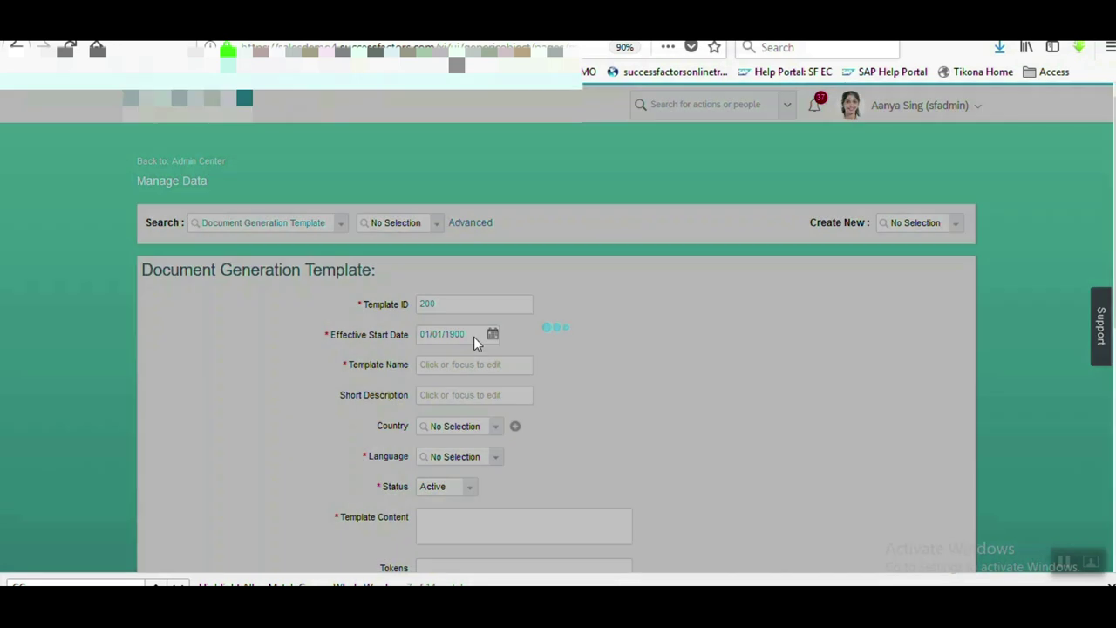
# Step: Name the template "SoftWare_Upgrade" and give it the short description "Software Upgrade"
pyautogui.click(472, 366)
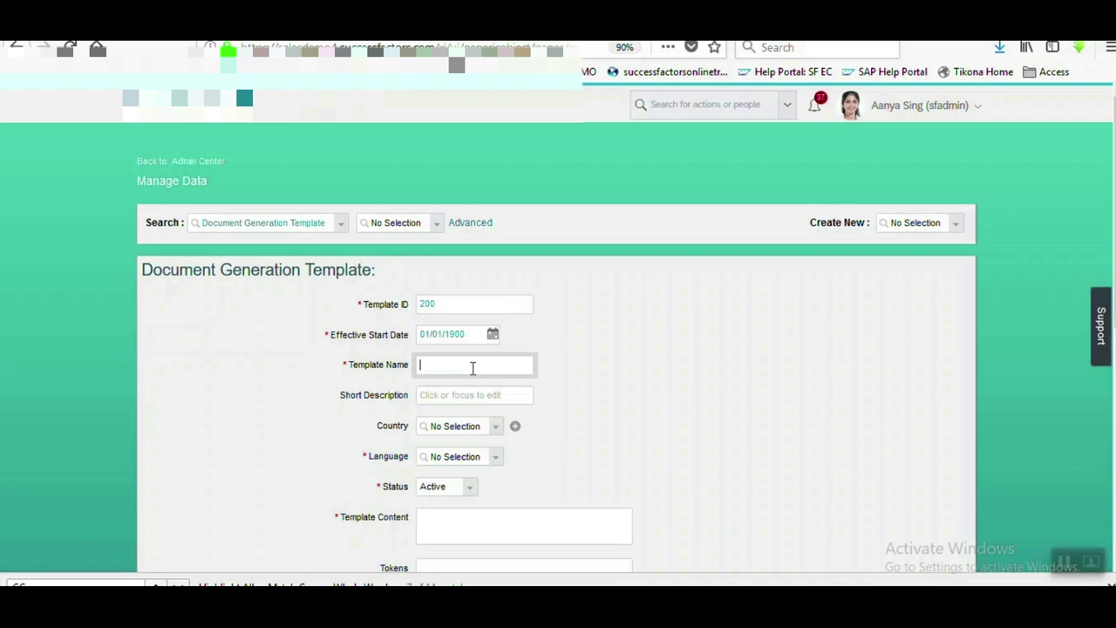
pyautogui.write('SoftWare_UF')
pyautogui.write('grade')
pyautogui.doubleClick(472, 368)
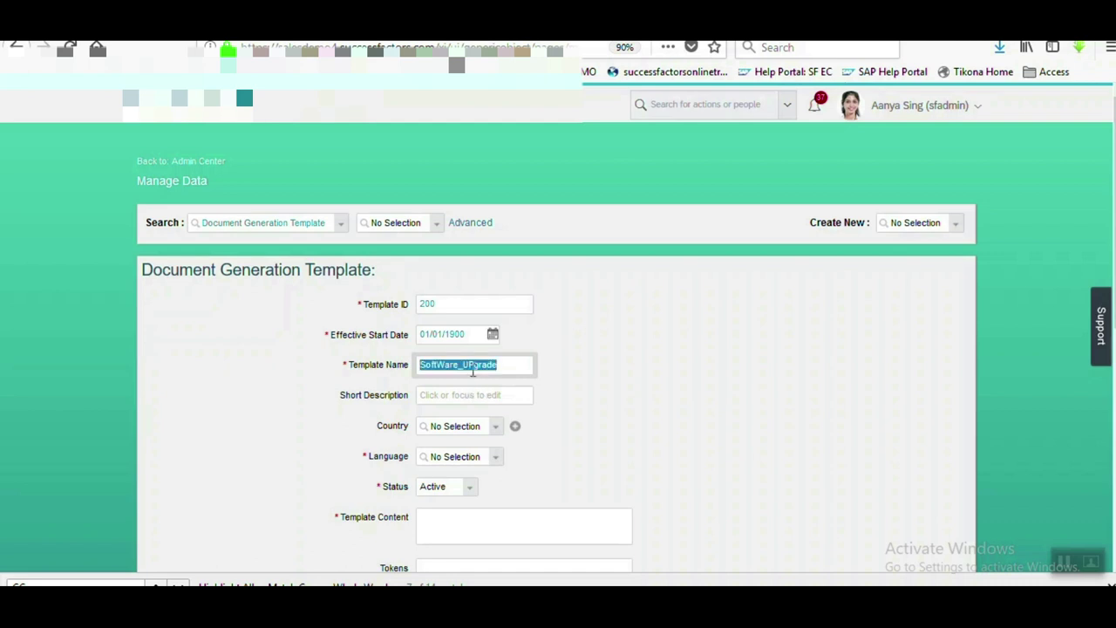
pyautogui.click(473, 369)
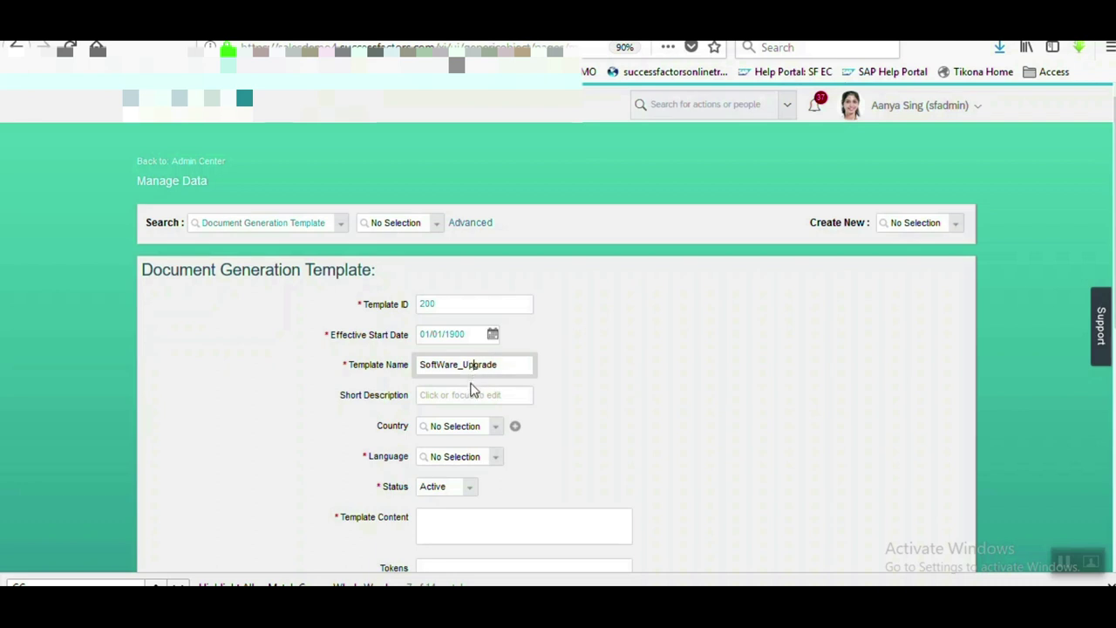
pyautogui.click(471, 393)
pyautogui.write('Soft')
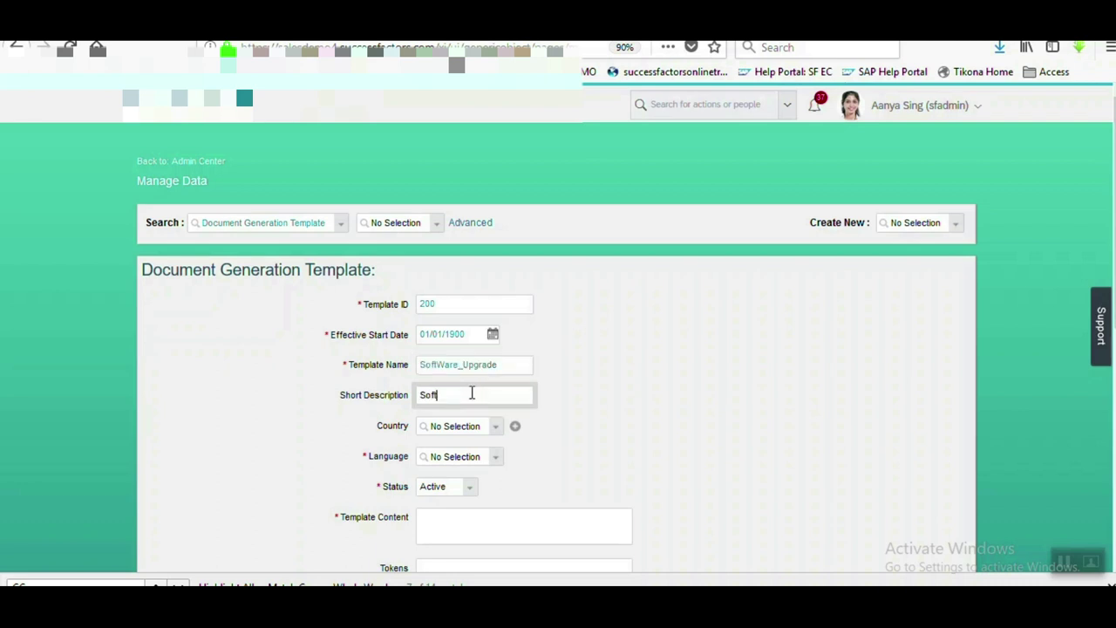
pyautogui.write('ware Upgrade')
# Step: Set the template's language to English (United States)
pyautogui.click(479, 459)
pyautogui.write('eng')
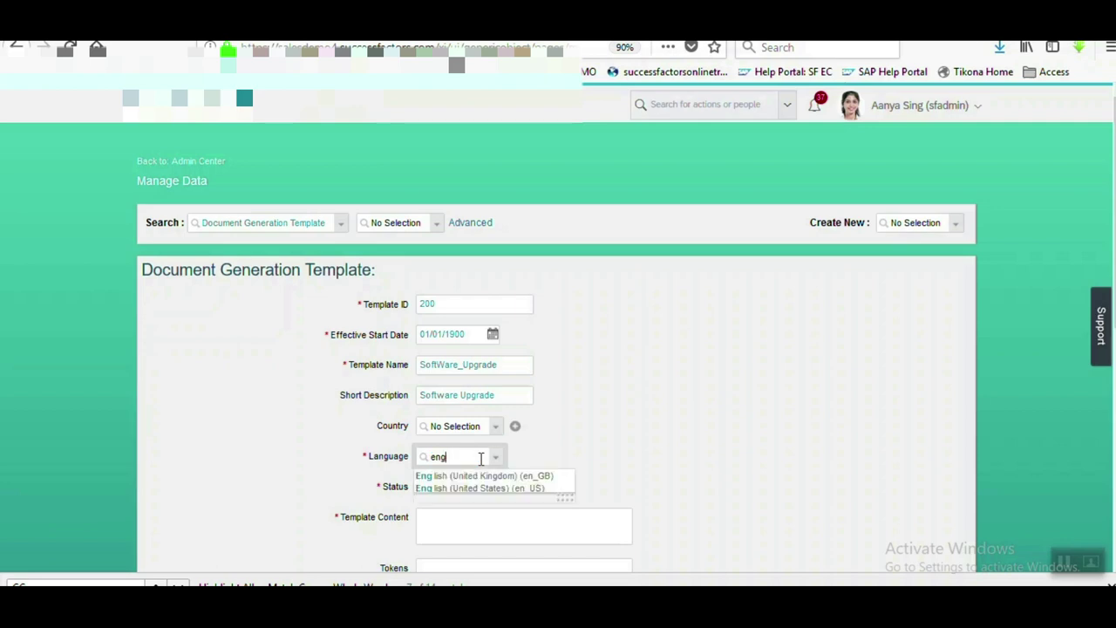
pyautogui.click(470, 489)
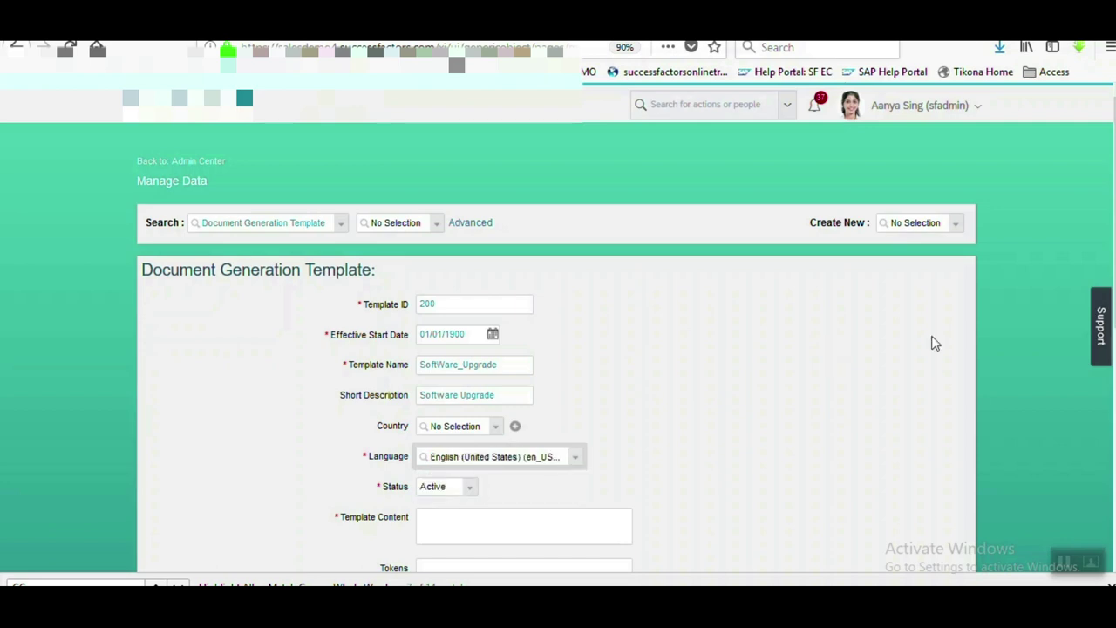
# Step: Write the template content's opening: "Hi [[NAME]]", followed on a new line by "Please upgrade system software by [[genericdate1]]" and a blank line
pyautogui.scroll(-3, 933, 343)
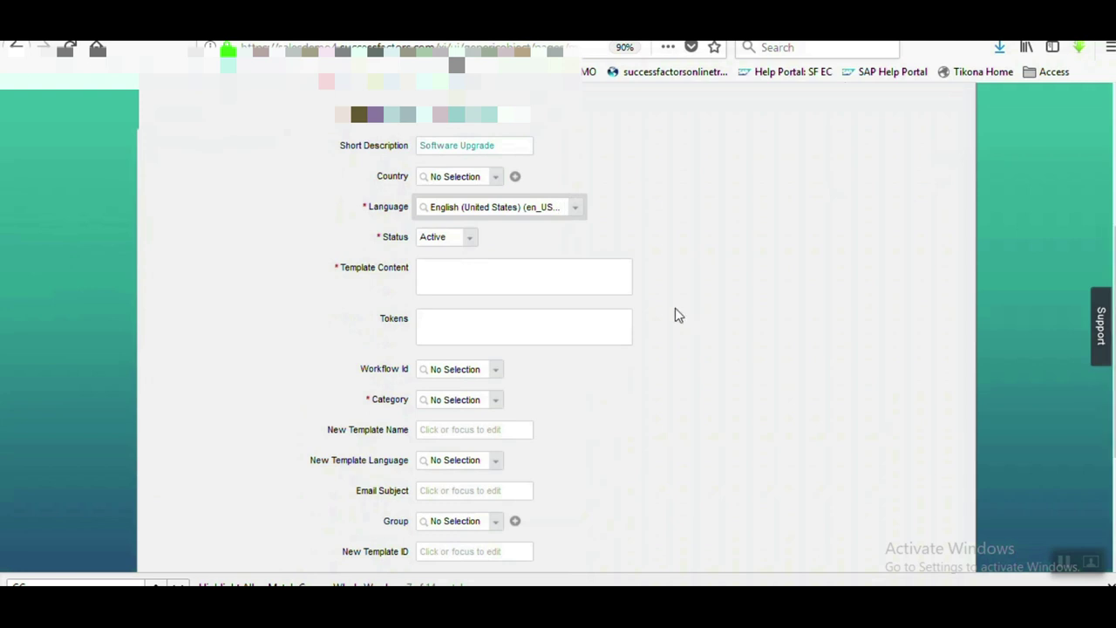
pyautogui.click(559, 280)
pyautogui.write('Hi')
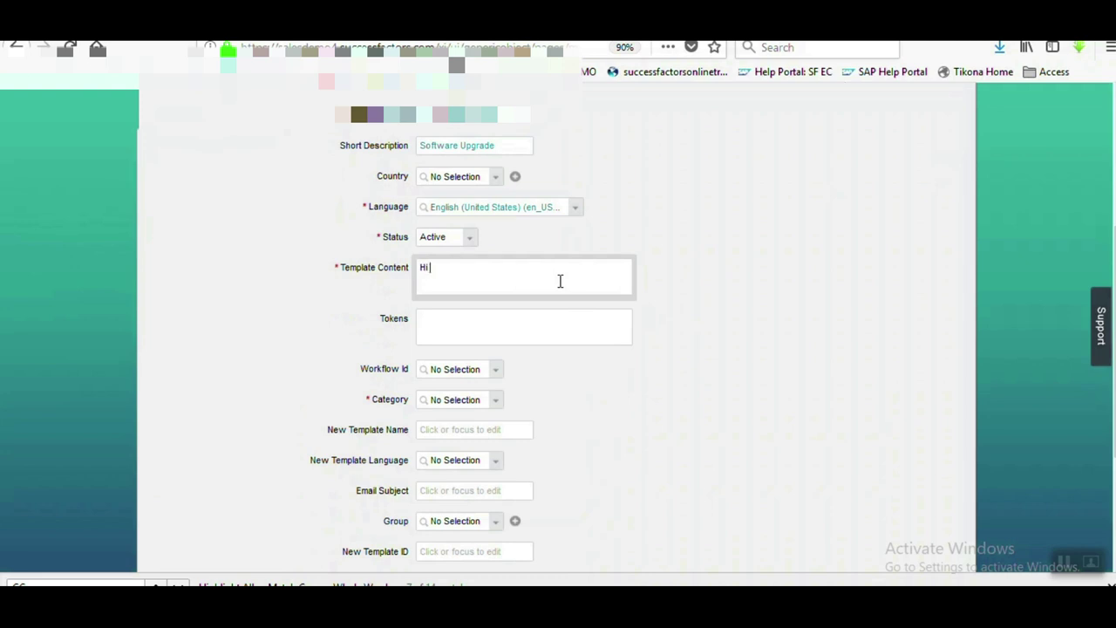
pyautogui.write('[')
pyautogui.write('[NAME')
pyautogui.write('Please ')
pyautogui.write('upgrade ')
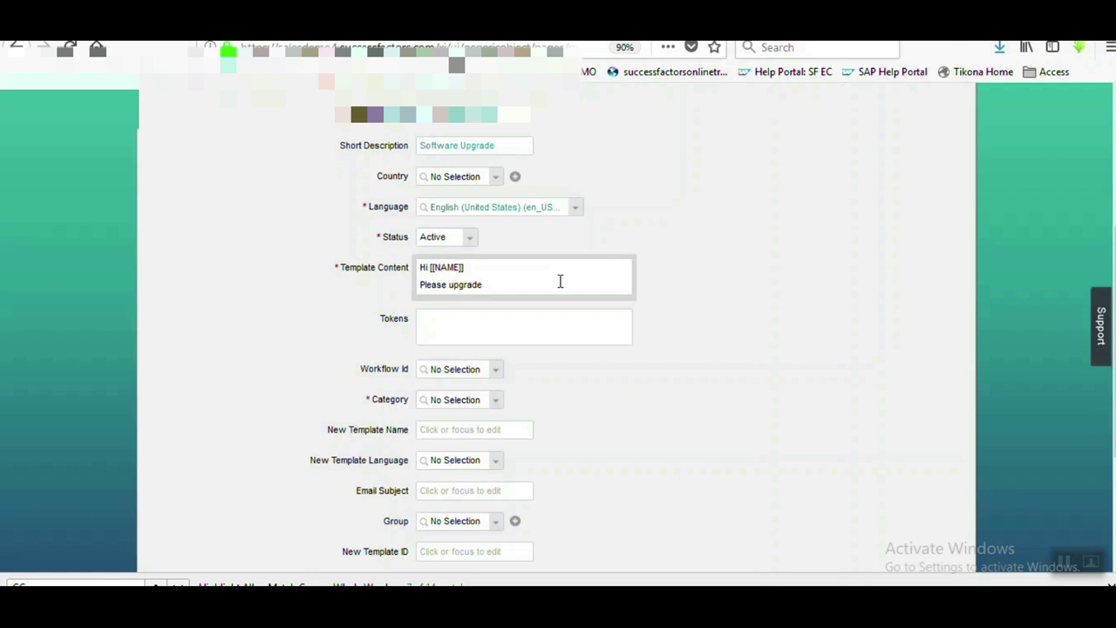
pyautogui.write('system software by [[generic')
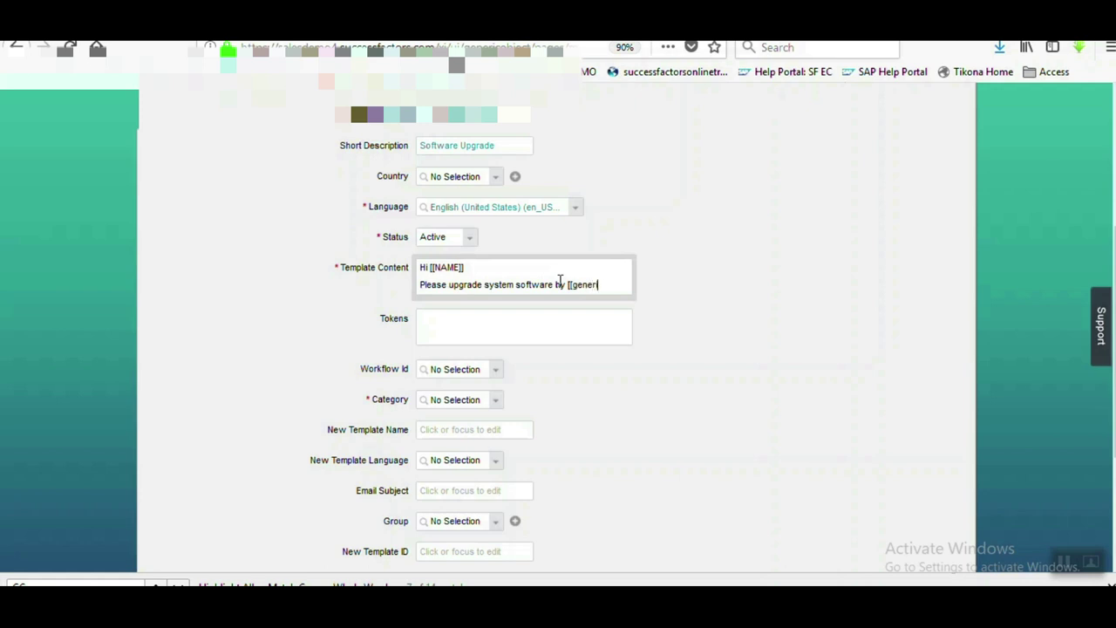
pyautogui.write('date1]]')
pyautogui.press('Return')
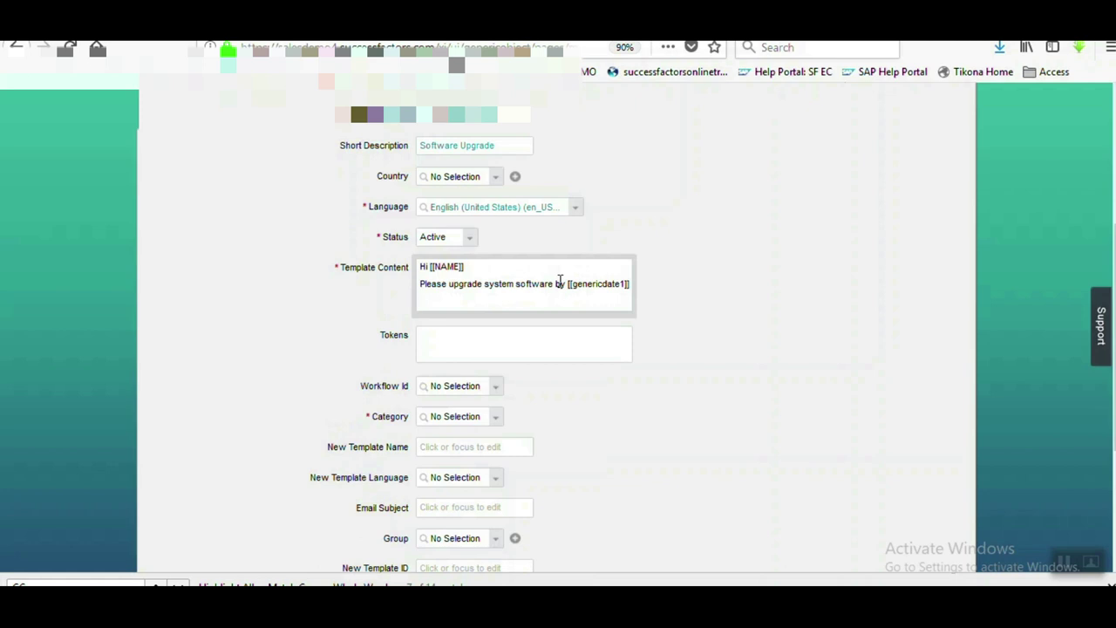
pyautogui.press('Return')
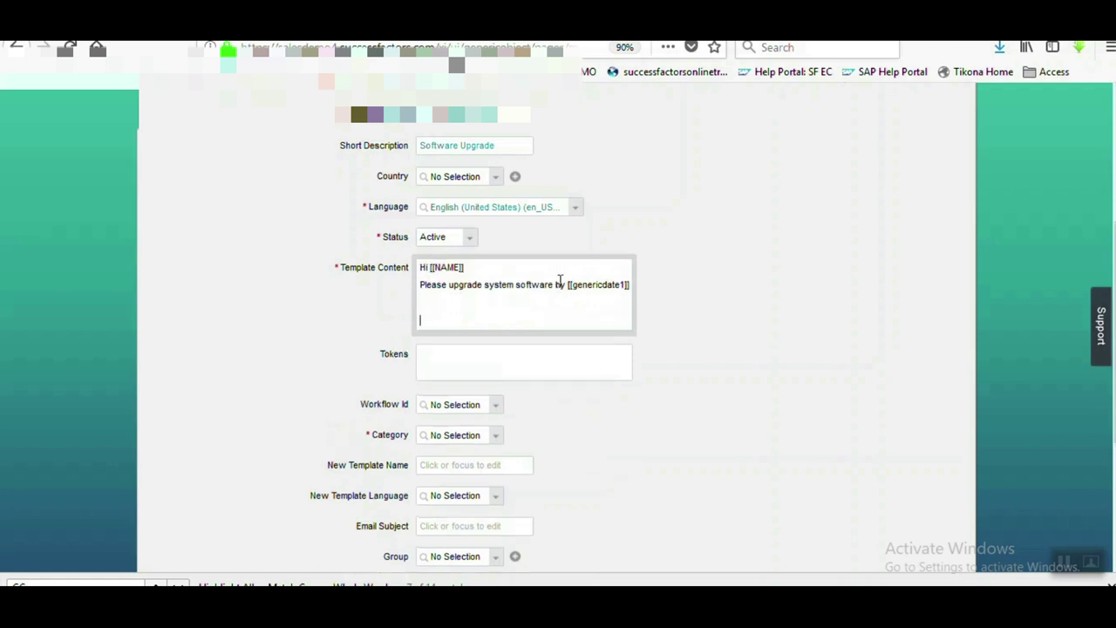
# Step: Add the closing lines "Regards,", "[[INITIATOR]]", "on behalf of" and "IT TEAM" to the template content
pyautogui.write('T')
pyautogui.press('BackSpace')
pyautogui.write('Regards,')
pyautogui.press('Return')
pyautogui.write('[[INITIATOR]]')
pyautogui.press('Return')
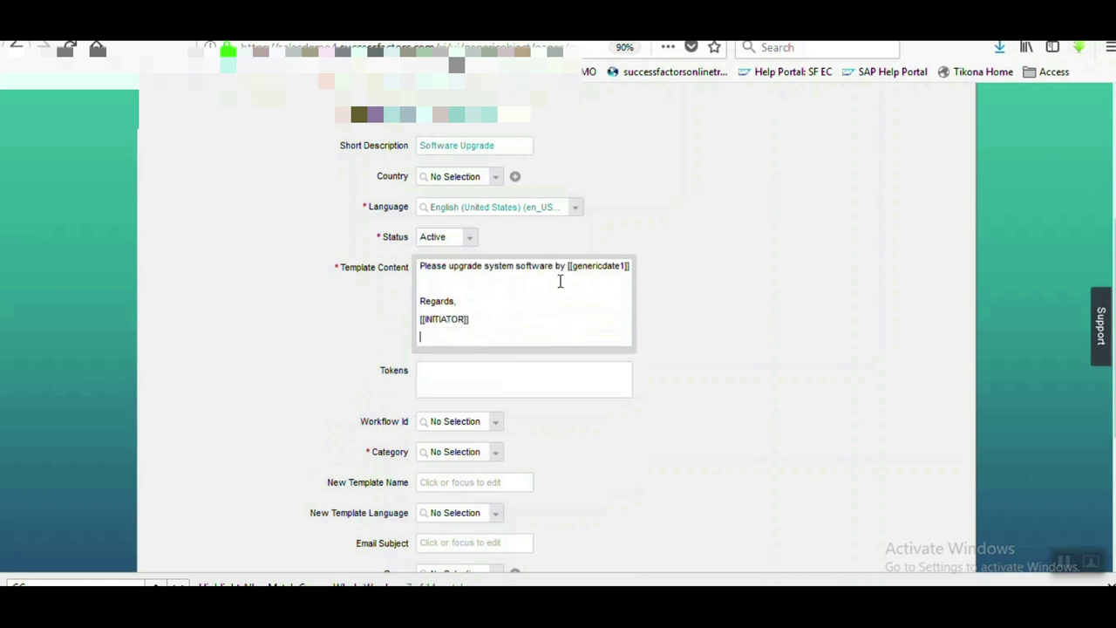
pyautogui.write('on behalf od')
pyautogui.press('BackSpace')
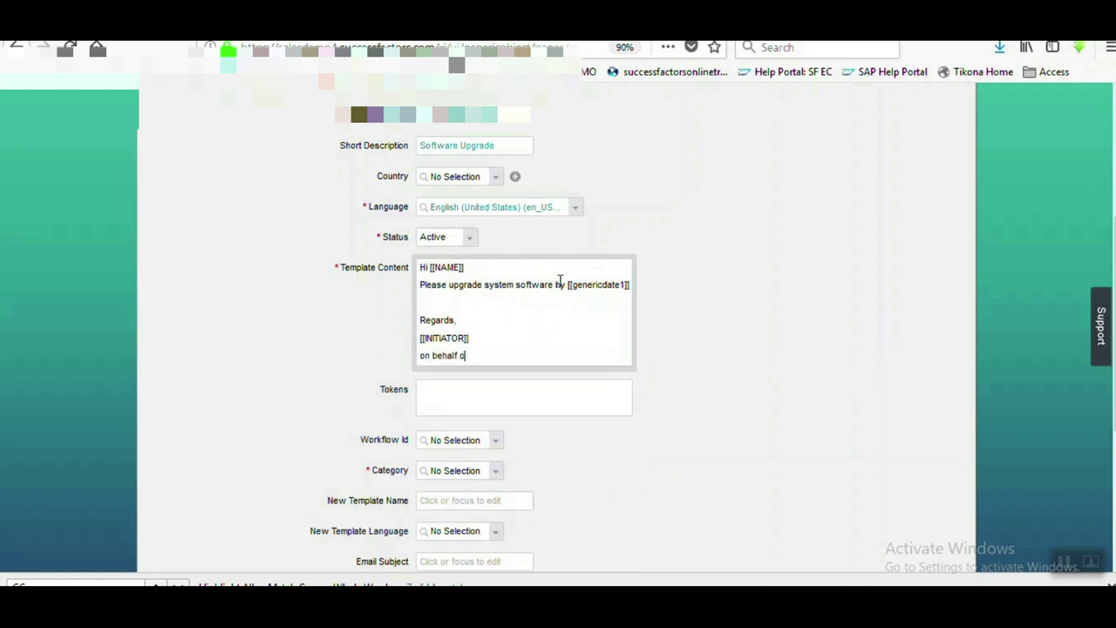
pyautogui.write('f')
pyautogui.press('Return')
pyautogui.write('IT TEAM')
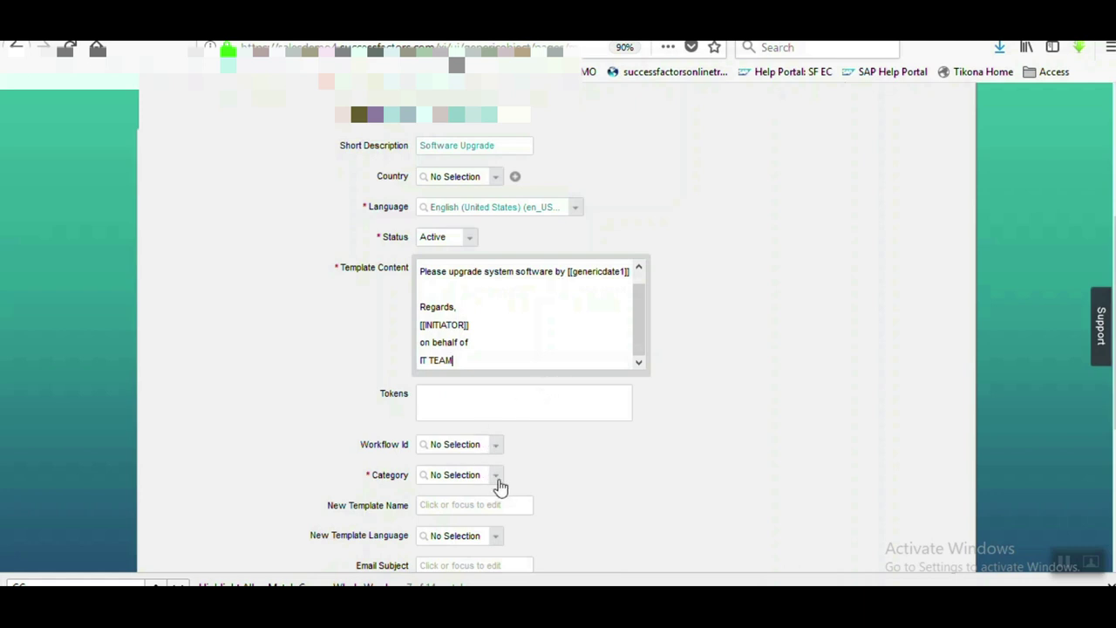
# Step: Set the template's category to Workflow and enter "Software Upgrade Notification" as the email subject
pyautogui.click(494, 481)
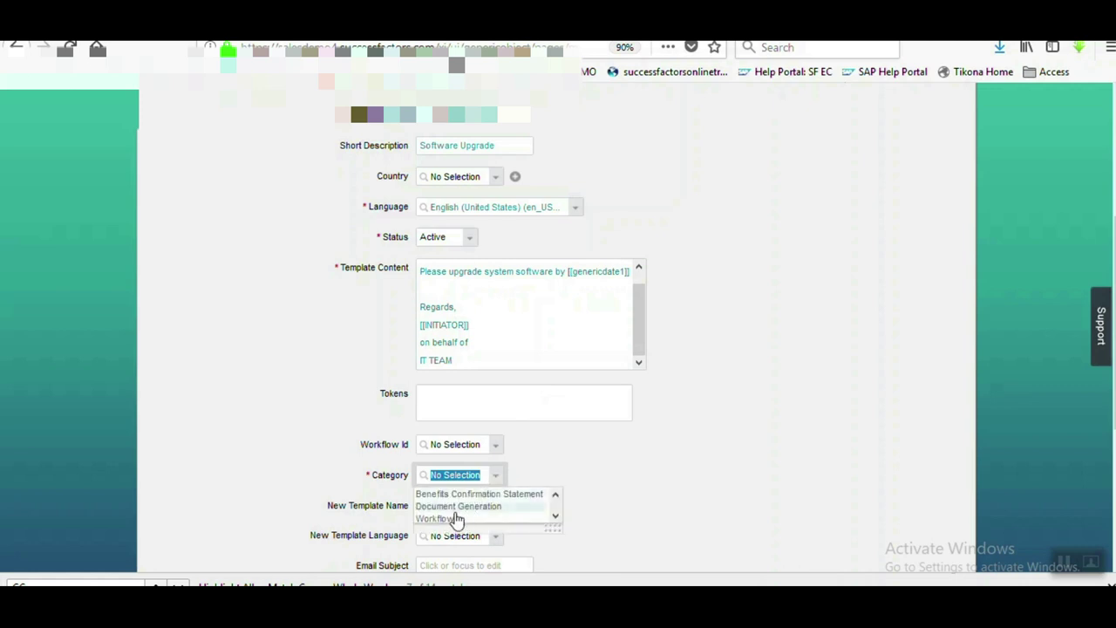
pyautogui.click(450, 519)
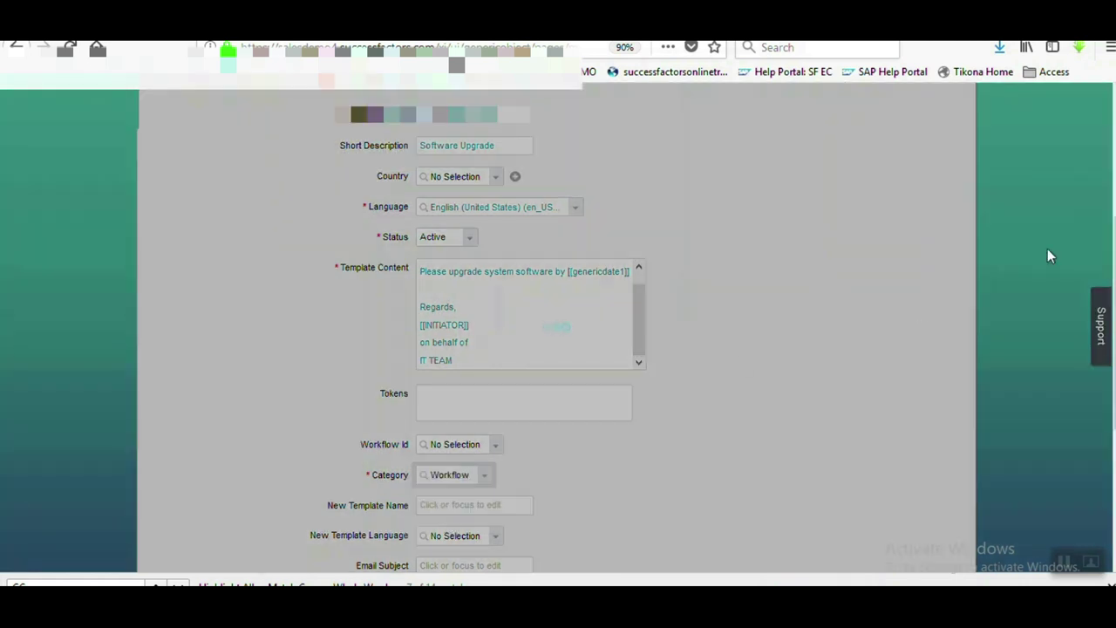
pyautogui.scroll(-5, 1047, 249)
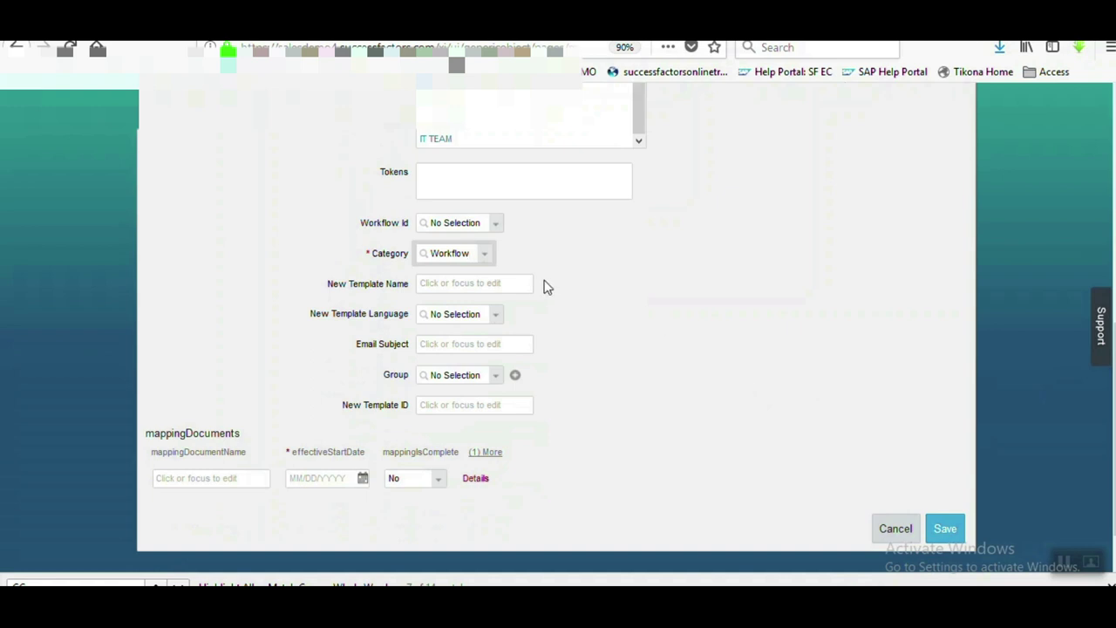
pyautogui.click(502, 343)
pyautogui.write('S')
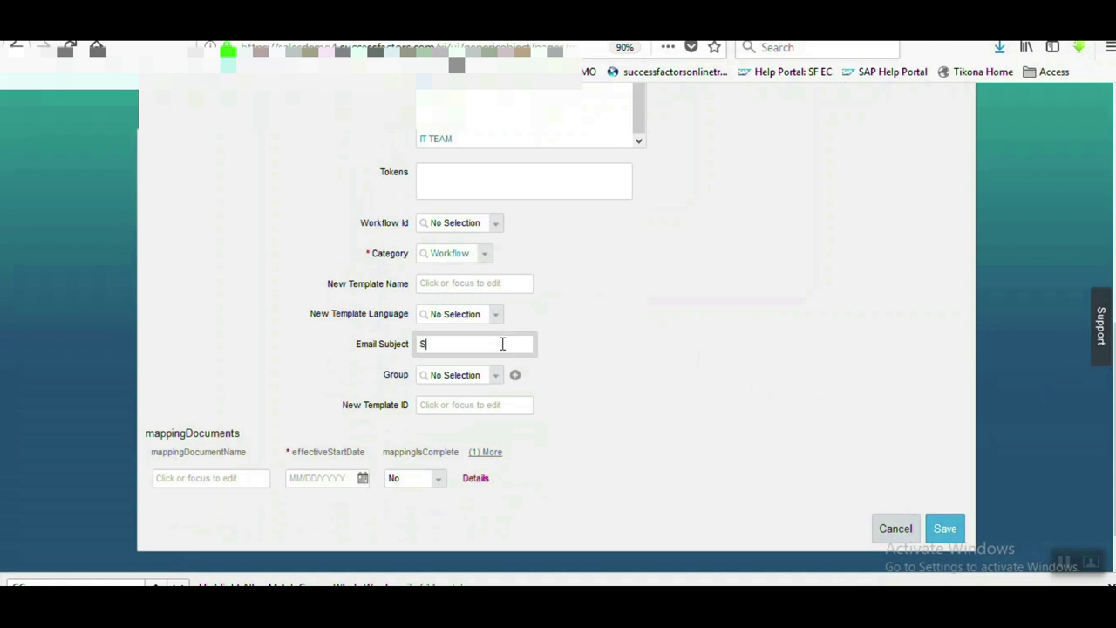
pyautogui.write('oftware Upgrd')
pyautogui.write('ae')
pyautogui.press('BackSpace')
pyautogui.press('BackSpace')
pyautogui.write('e')
pyautogui.press('Left')
pyautogui.press('Left')
pyautogui.write('a')
pyautogui.click(502, 344)
pyautogui.write('Notification')
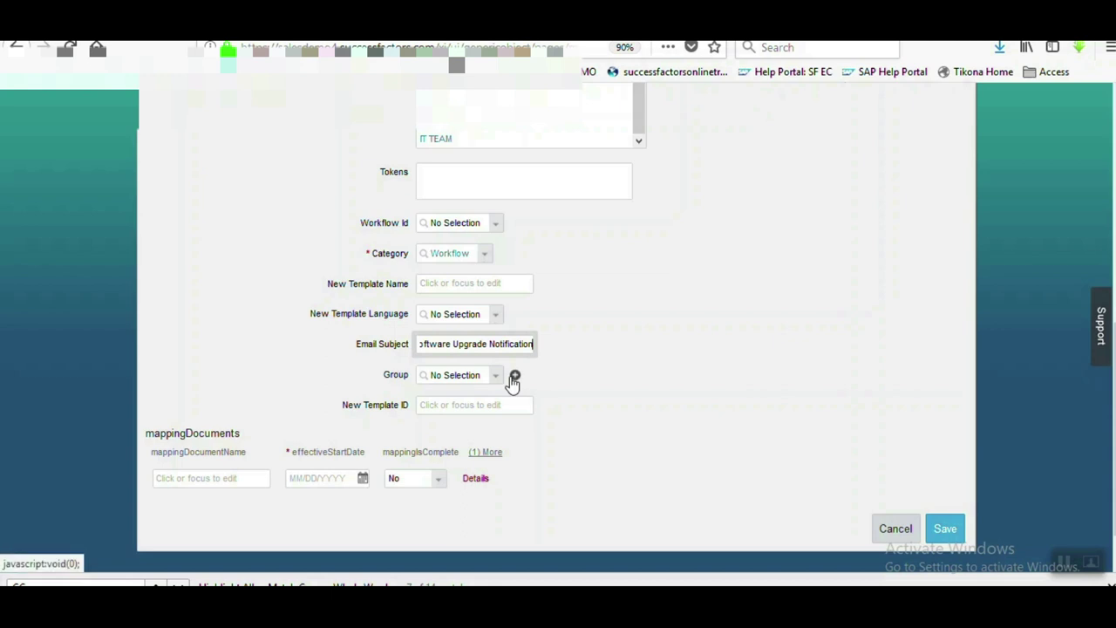
# Step: Start a new Document Generation Group for the template and enter Software_Upgrade as its Group ID
pyautogui.click(514, 375)
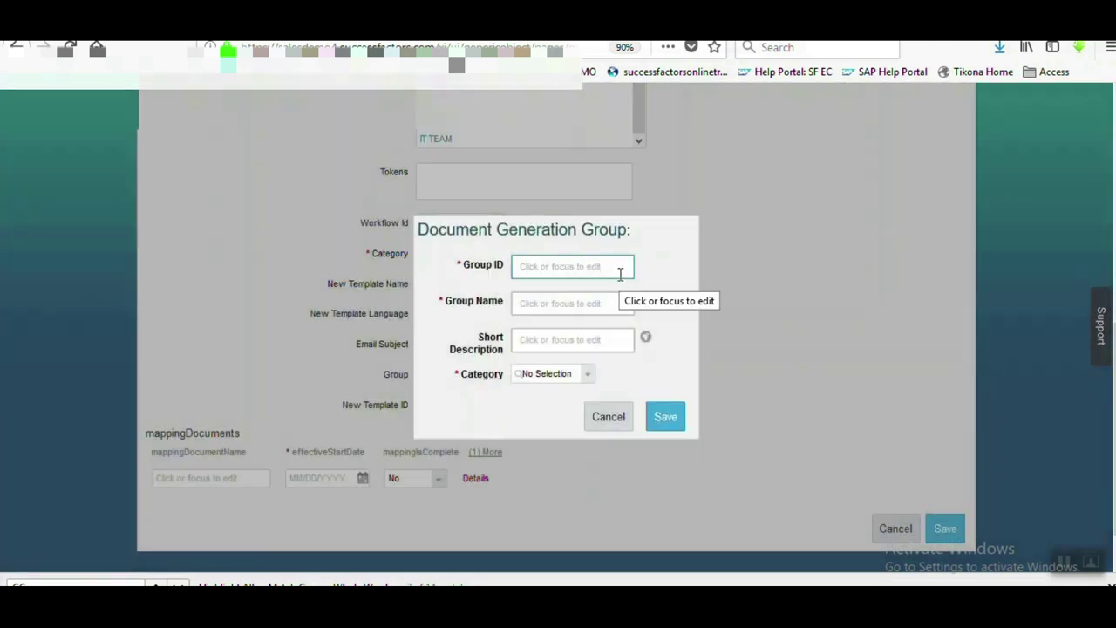
pyautogui.click(620, 274)
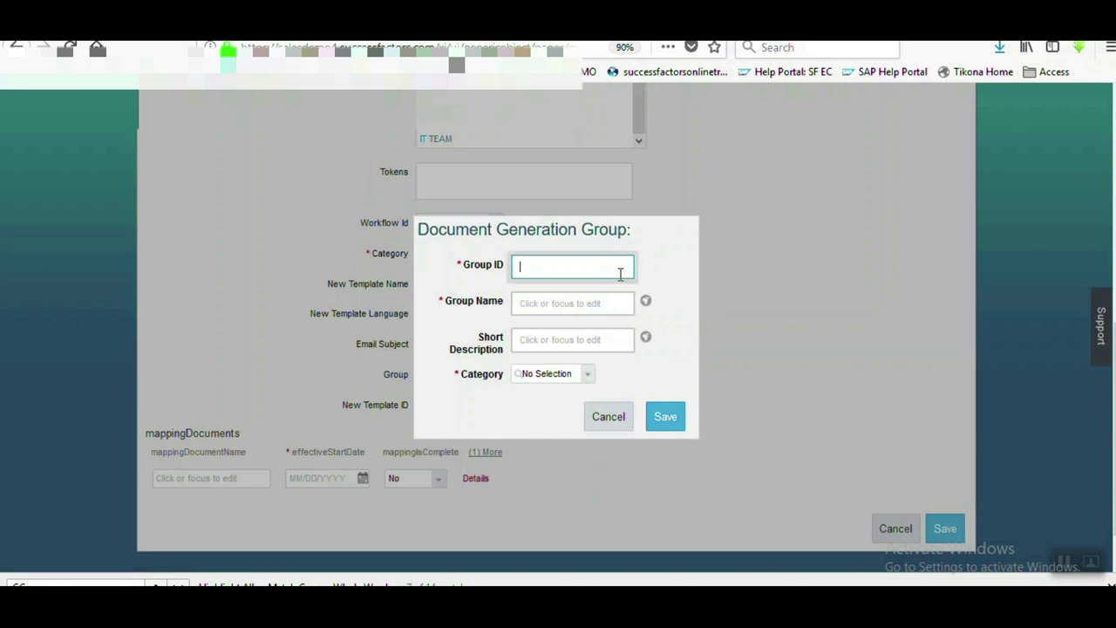
pyautogui.write('S')
pyautogui.write('yste')
pyautogui.press('BackSpace')
pyautogui.press('BackSpace')
pyautogui.press('BackSpace')
pyautogui.press('BackSpace')
pyautogui.write('oftware_Upgrade')
pyautogui.hotkey('ctrl', 'a')
pyautogui.hotkey('ctrl', 'c')
# Step: Fill in Software_Upgrade as both the new group's name and its short description
pyautogui.click(584, 304)
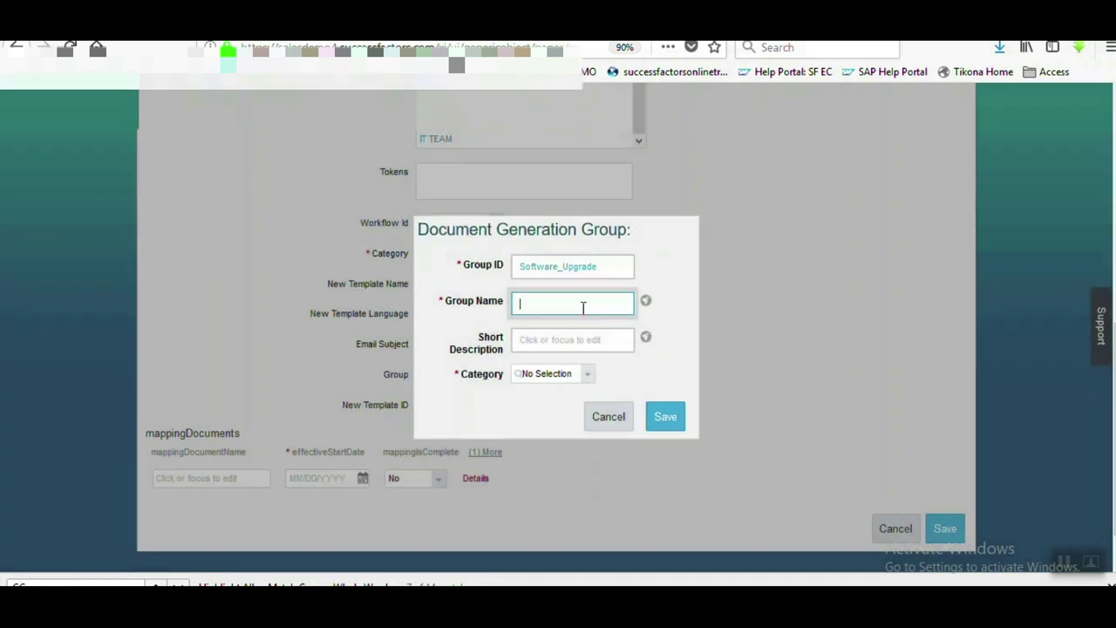
pyautogui.hotkey('ctrl', 'v')
pyautogui.click(565, 342)
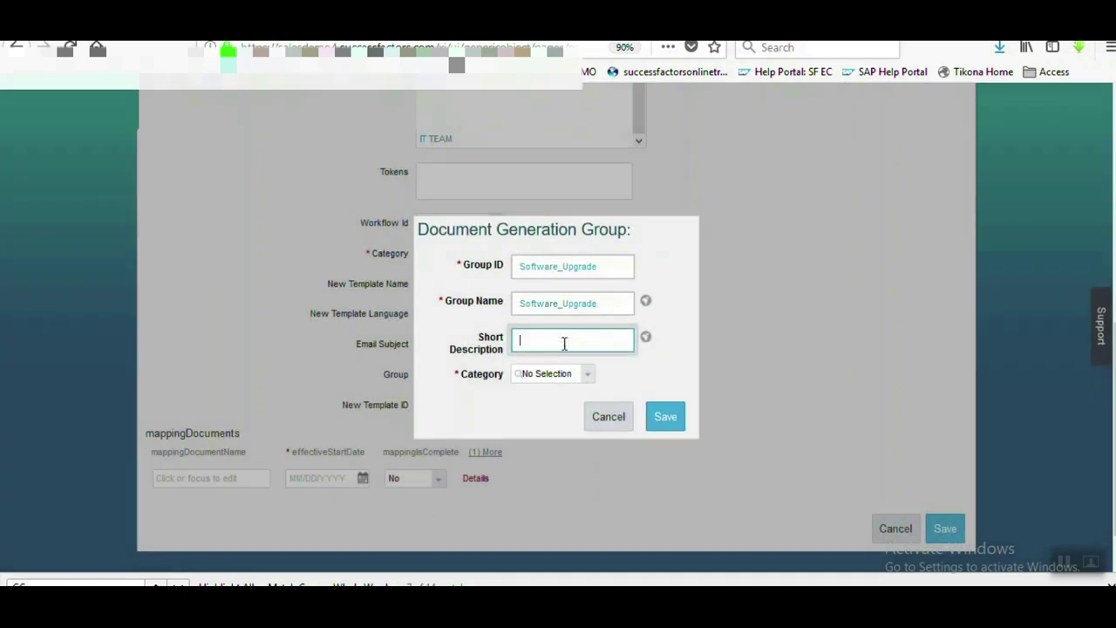
pyautogui.hotkey('ctrl', 'v')
# Step: Set the new group's category to Workflow, save the group and close its summary
pyautogui.click(590, 383)
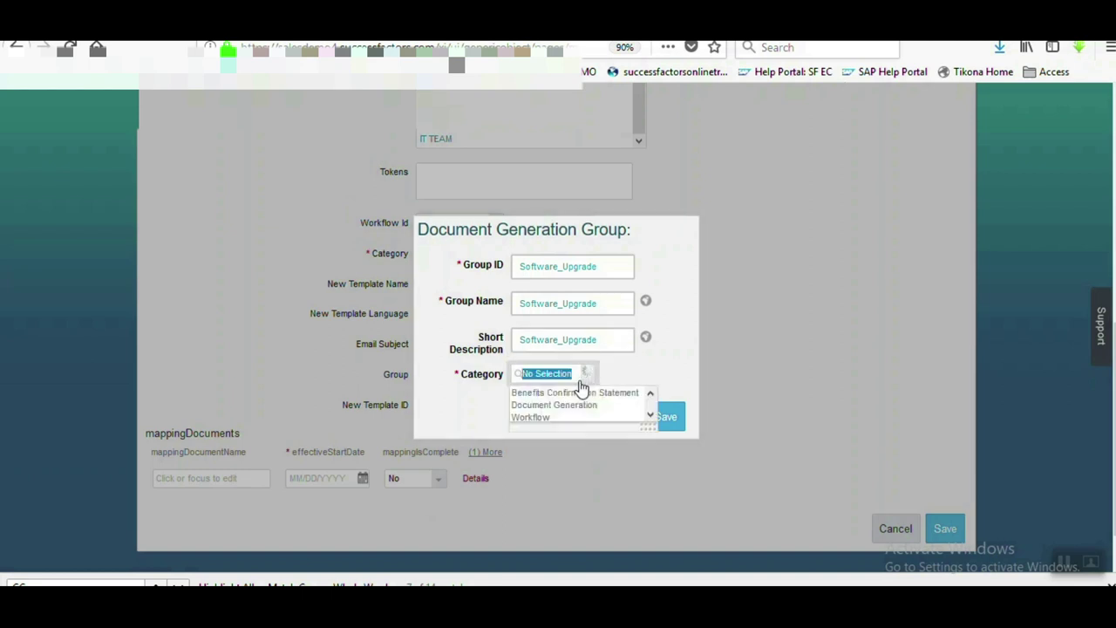
pyautogui.click(543, 423)
pyautogui.click(653, 420)
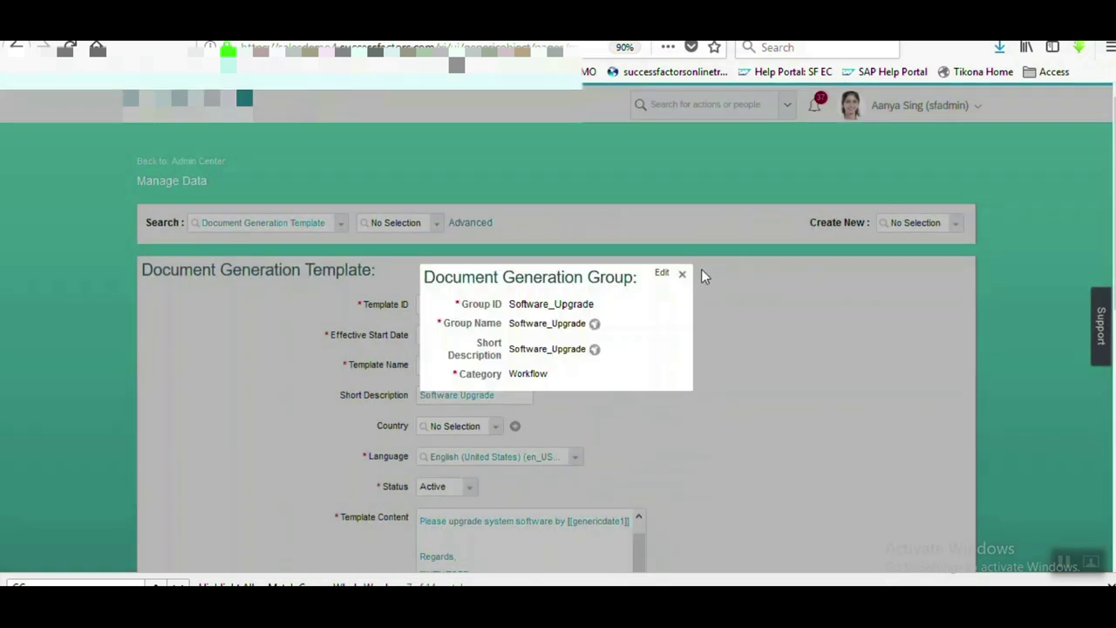
pyautogui.click(682, 274)
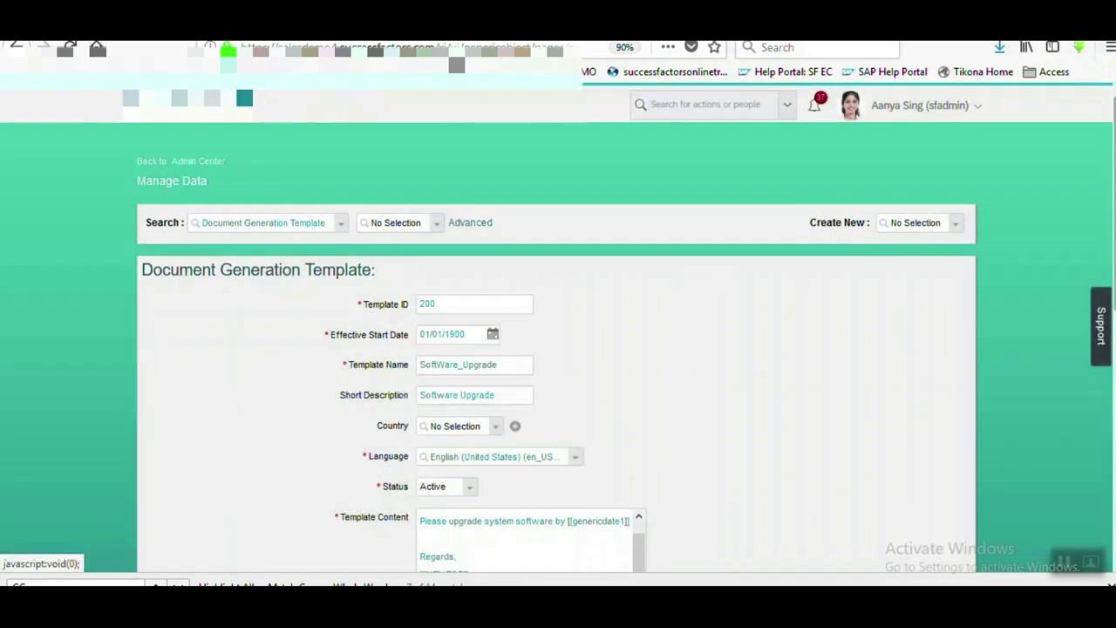
# Step: Assign the Software_Upgrade group to the document generation template and save the template
pyautogui.scroll(-5, 631, 389)
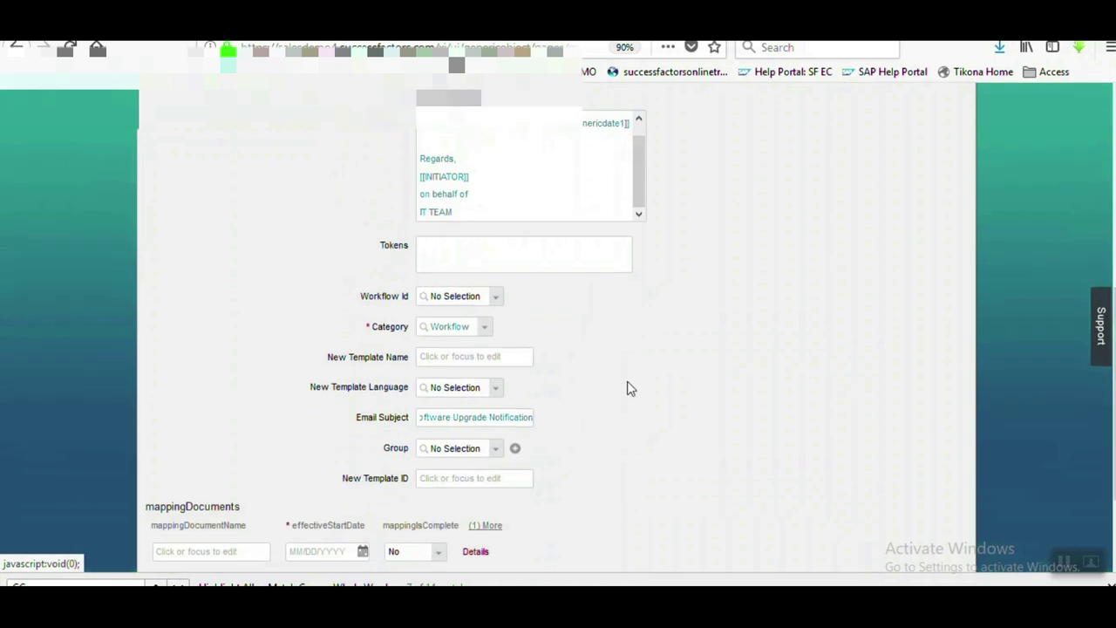
pyautogui.click(463, 443)
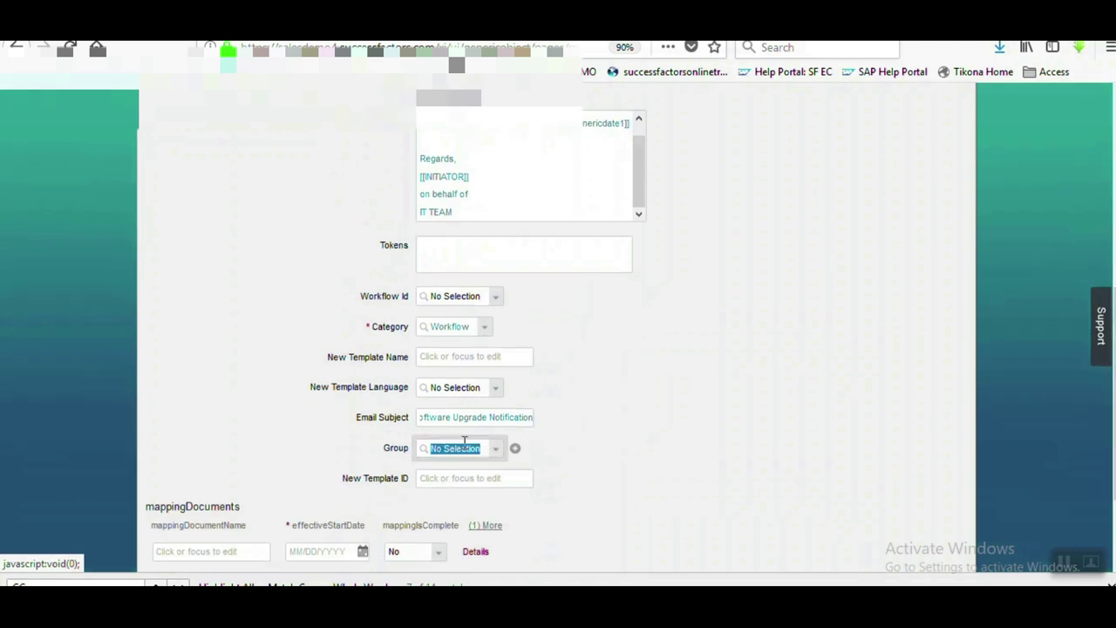
pyautogui.write('soft')
pyautogui.click(452, 467)
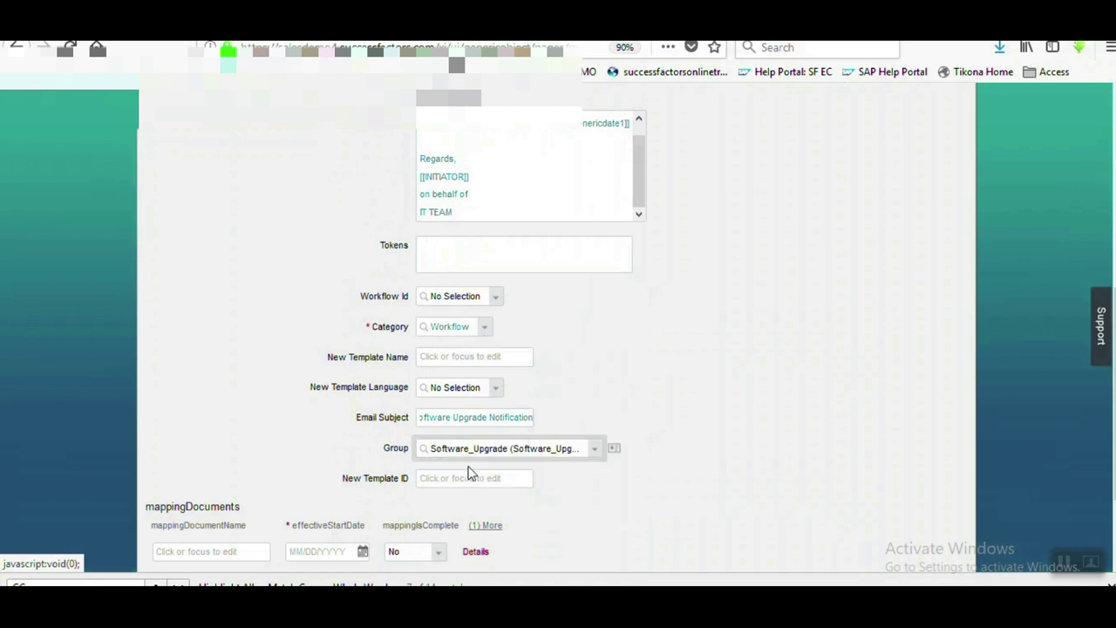
pyautogui.scroll(-3, 842, 433)
pyautogui.click(956, 487)
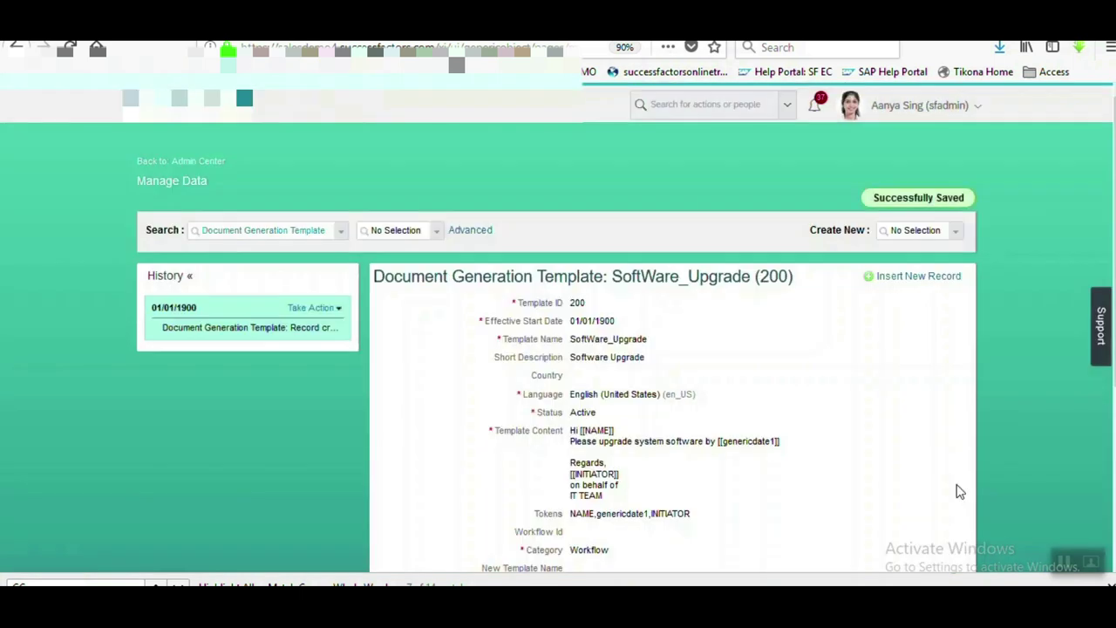
# Step: Open Admin Center in a new browser tab and review the saved template's content and tokens
pyautogui.rightClick(209, 169)
pyautogui.click(227, 174)
pyautogui.scroll(-5, 557, 349)
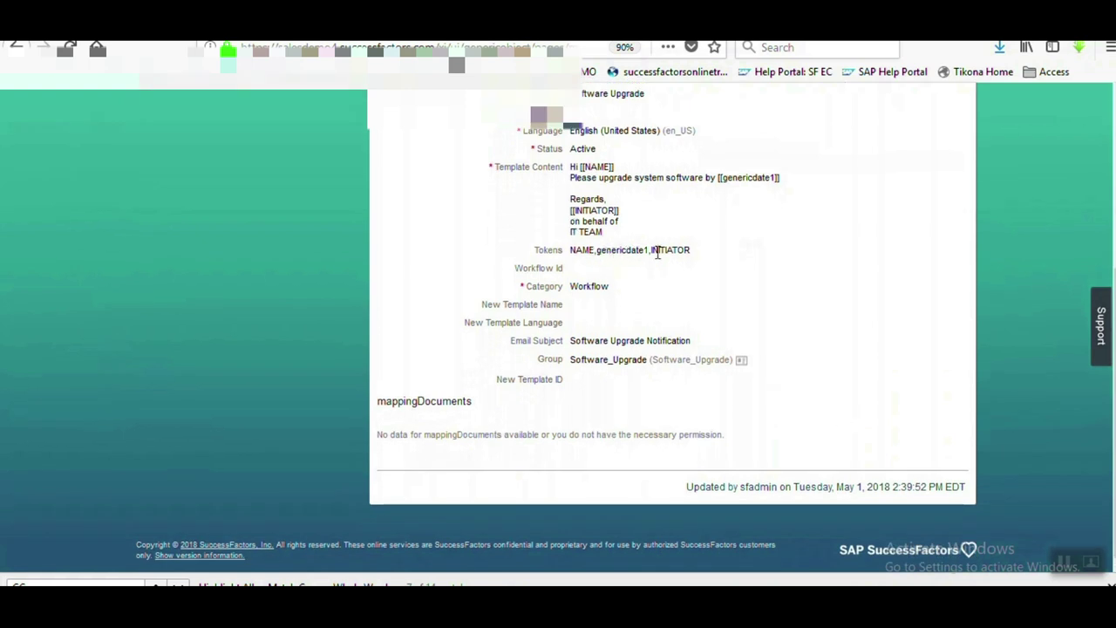
pyautogui.moveTo(642, 177); pyautogui.dragTo(620, 211)
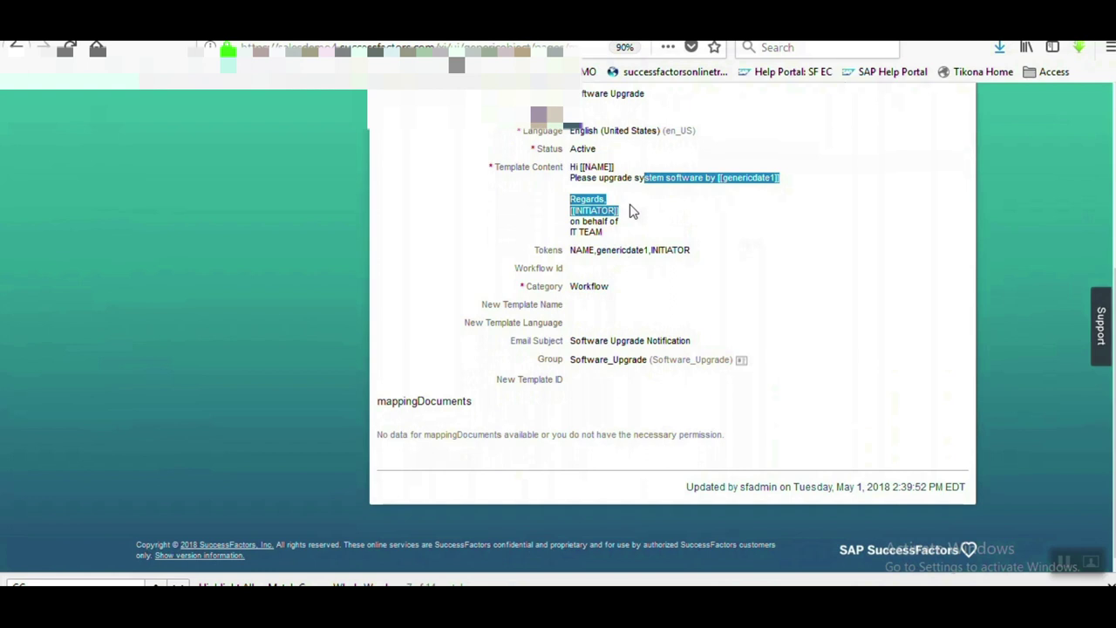
pyautogui.click(634, 212)
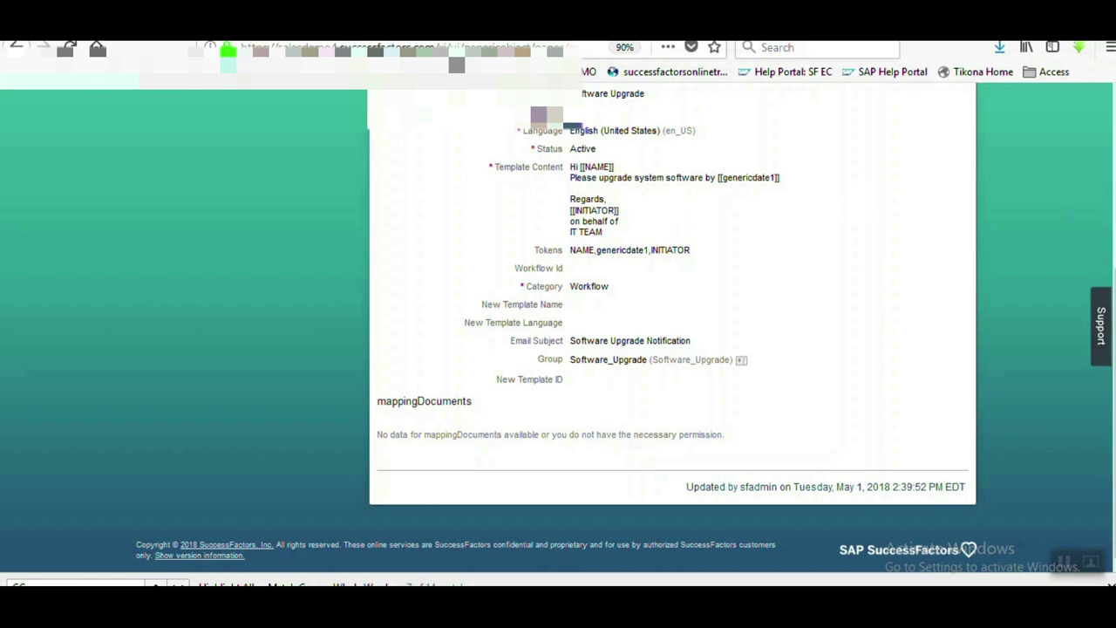
pyautogui.scroll(2, 1113, 218)
pyautogui.scroll(2, 1112, 218)
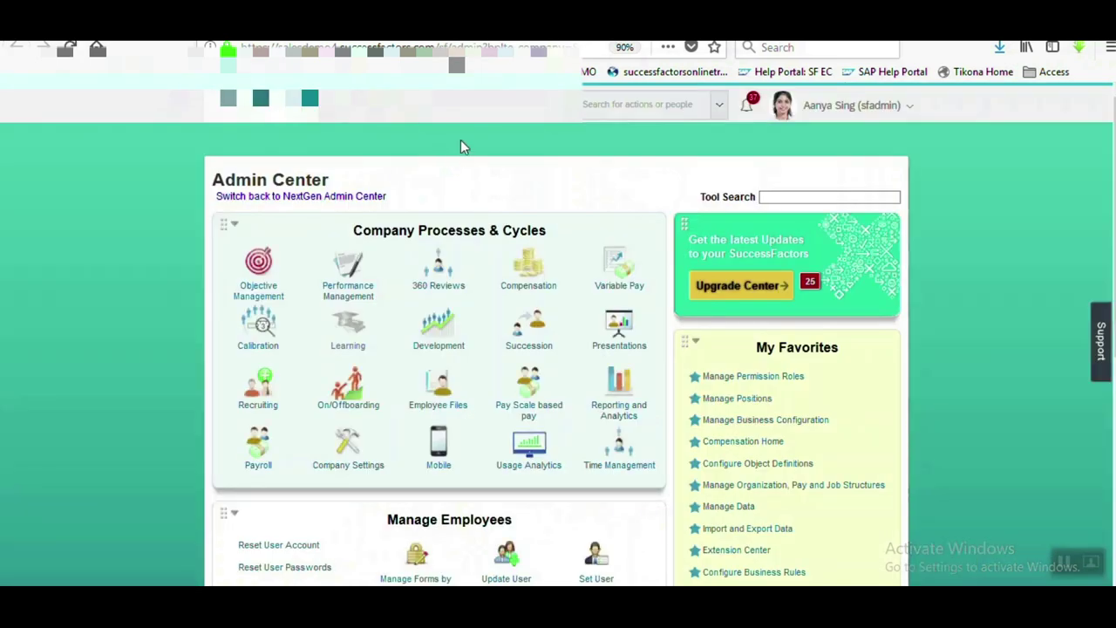
pyautogui.click(678, 105)
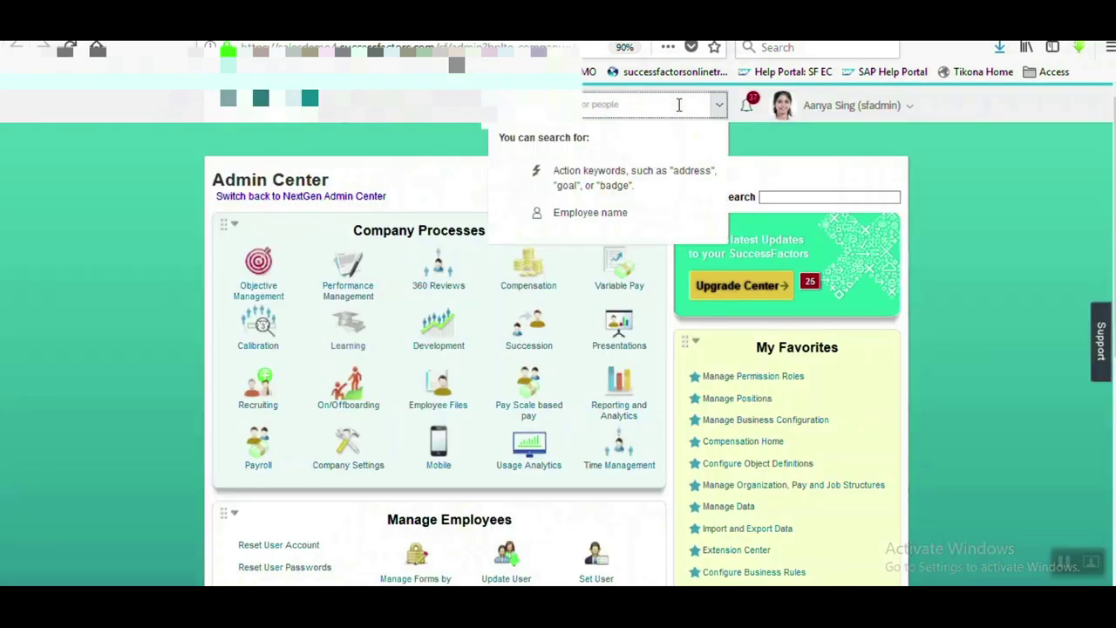
pyautogui.hotkey('ctrl', 'v')
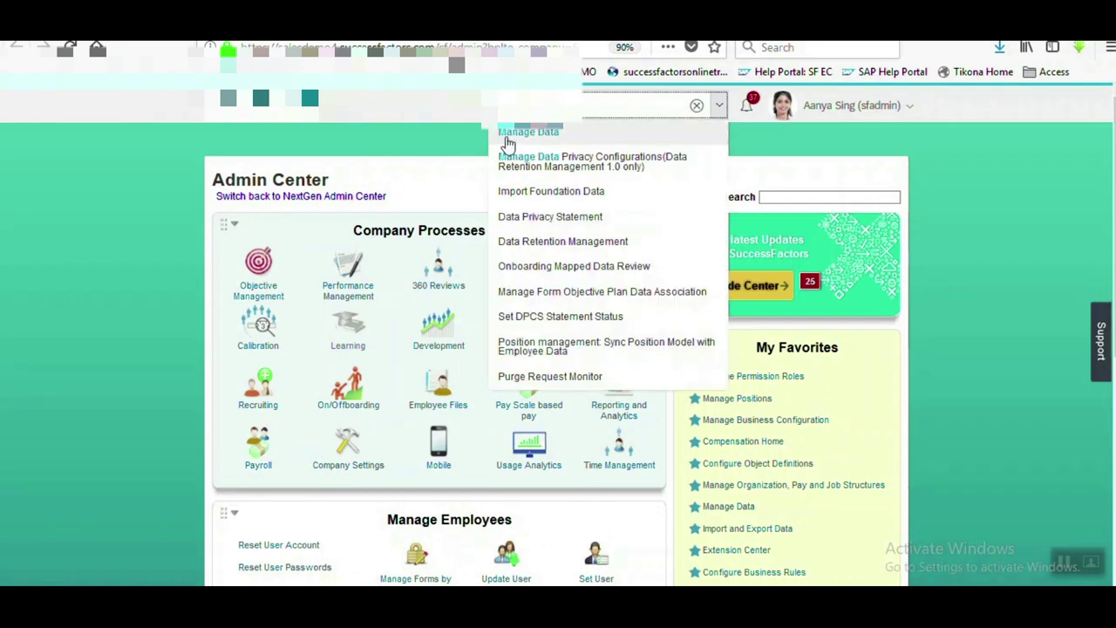
pyautogui.click(510, 131)
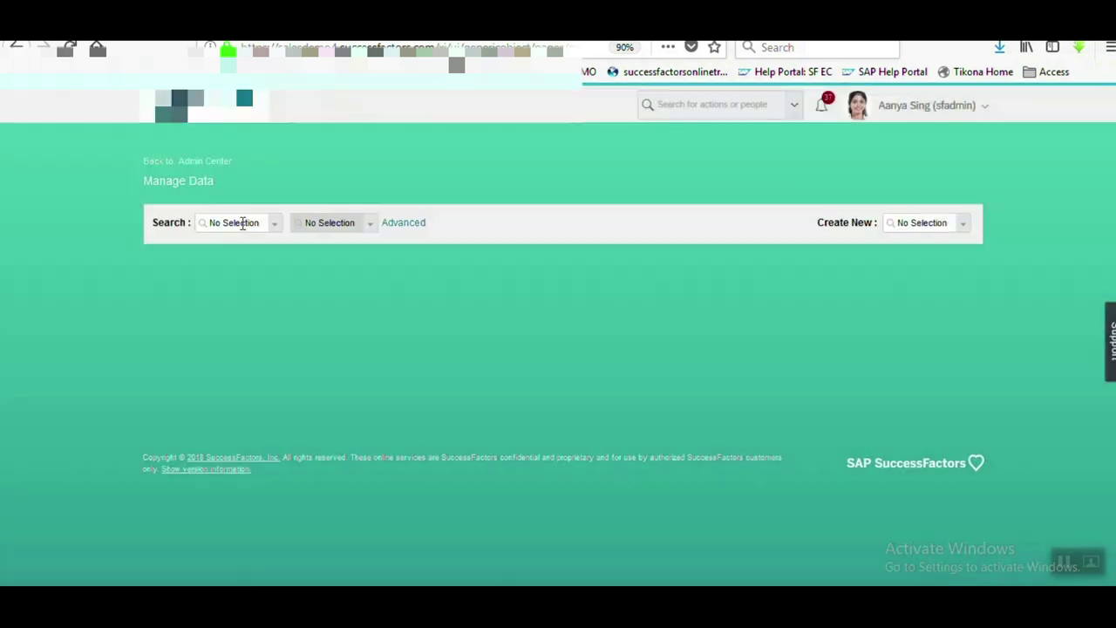
pyautogui.click(242, 223)
pyautogui.write('docum')
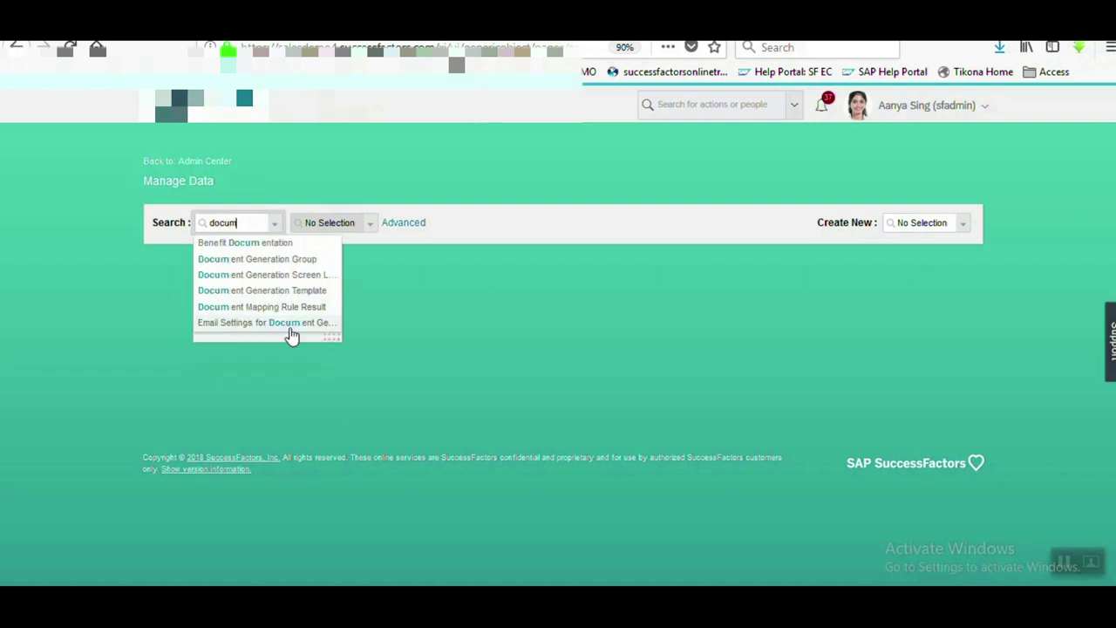
pyautogui.moveTo(327, 335); pyautogui.dragTo(504, 338)
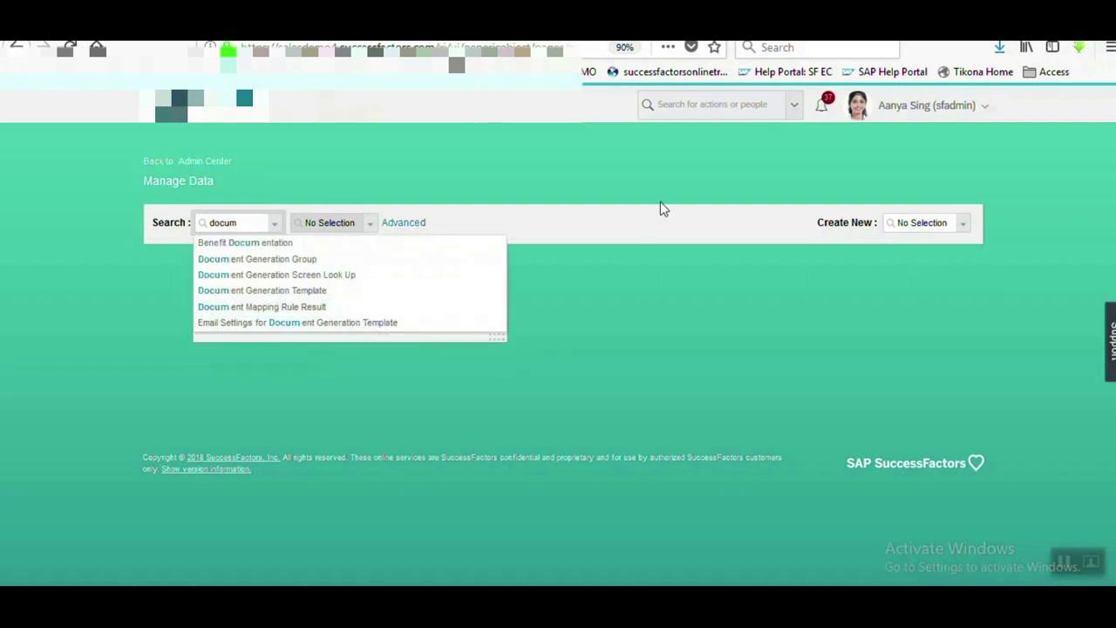
# Step: Find and open Document Generation - Manage Document Template Mapping, and load the SoftWare_Upgrade (200) template
pyautogui.click(668, 106)
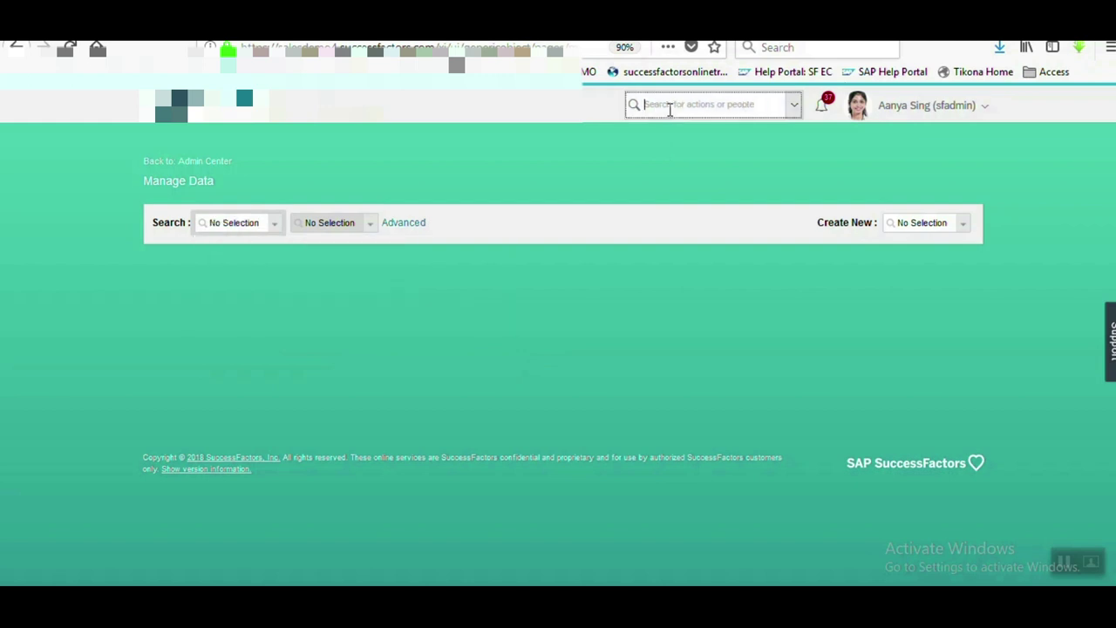
pyautogui.write('document')
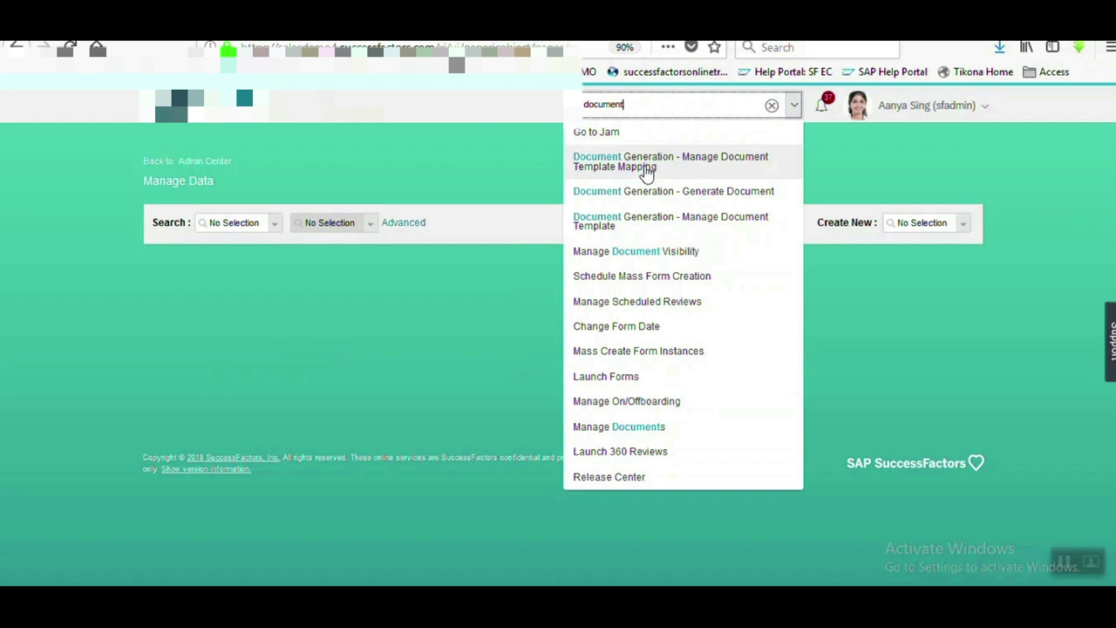
pyautogui.click(645, 169)
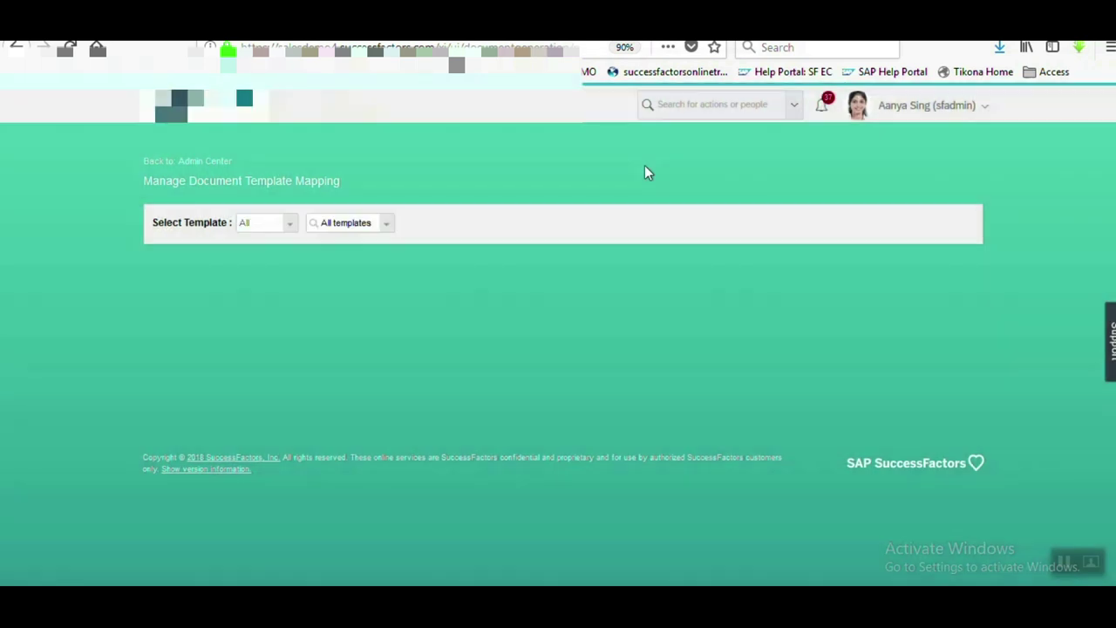
pyautogui.click(392, 226)
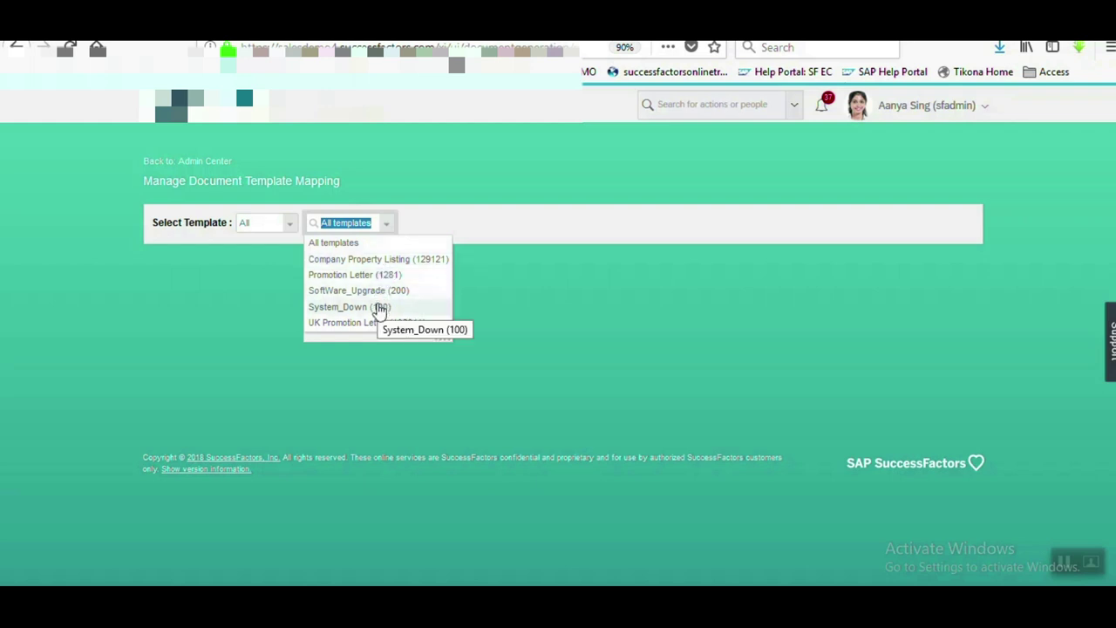
pyautogui.click(376, 290)
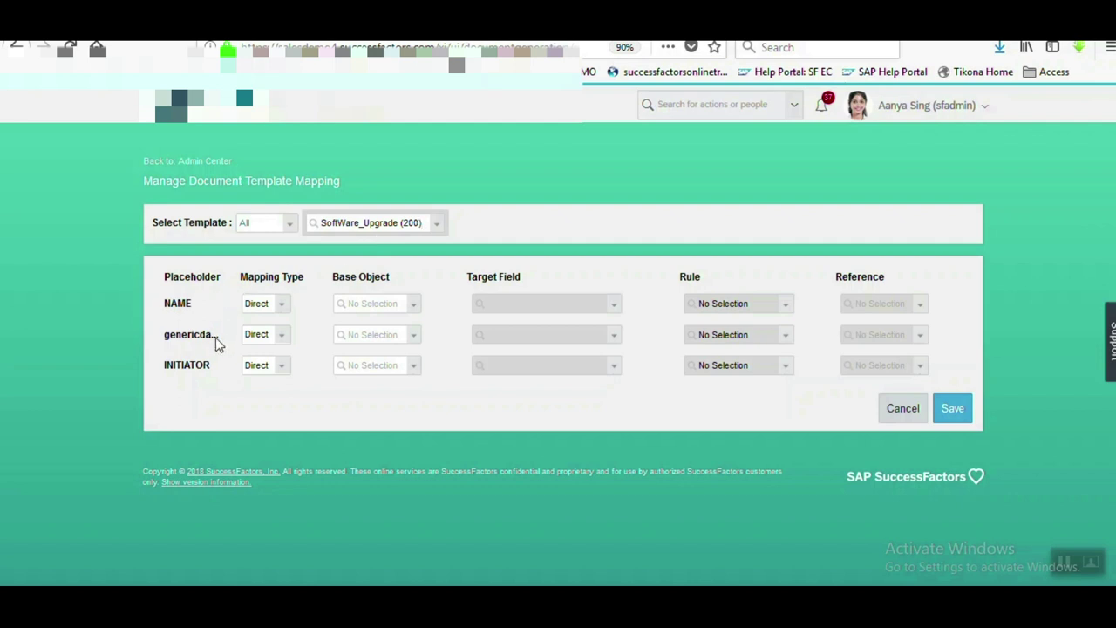
# Step: Map the NAME placeholder with mapping type Reference to Recipient Name
pyautogui.click(284, 307)
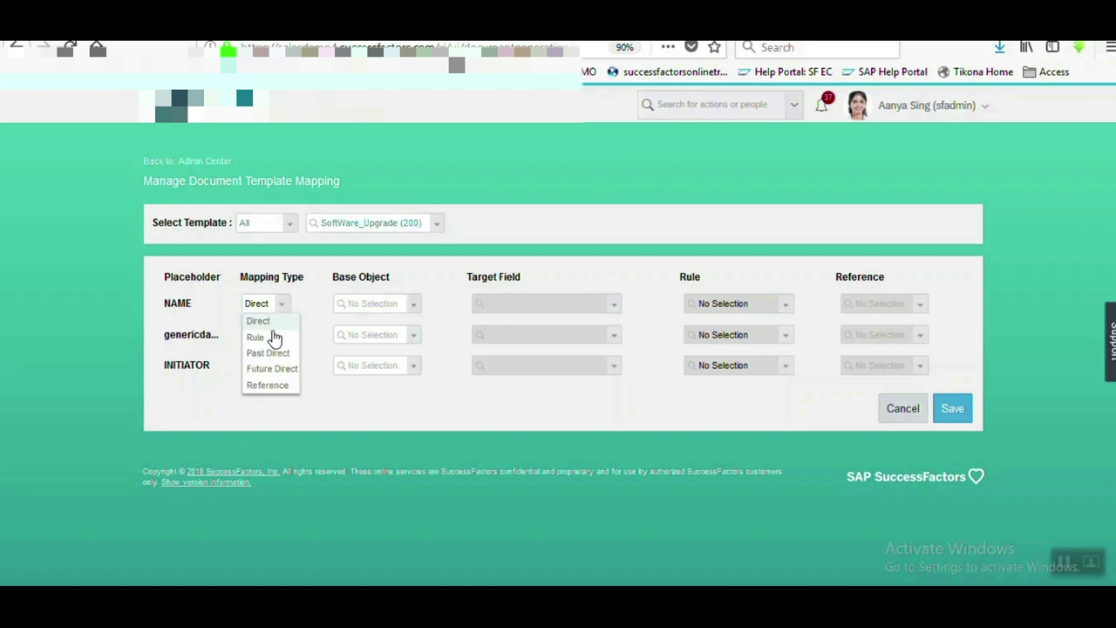
pyautogui.click(269, 385)
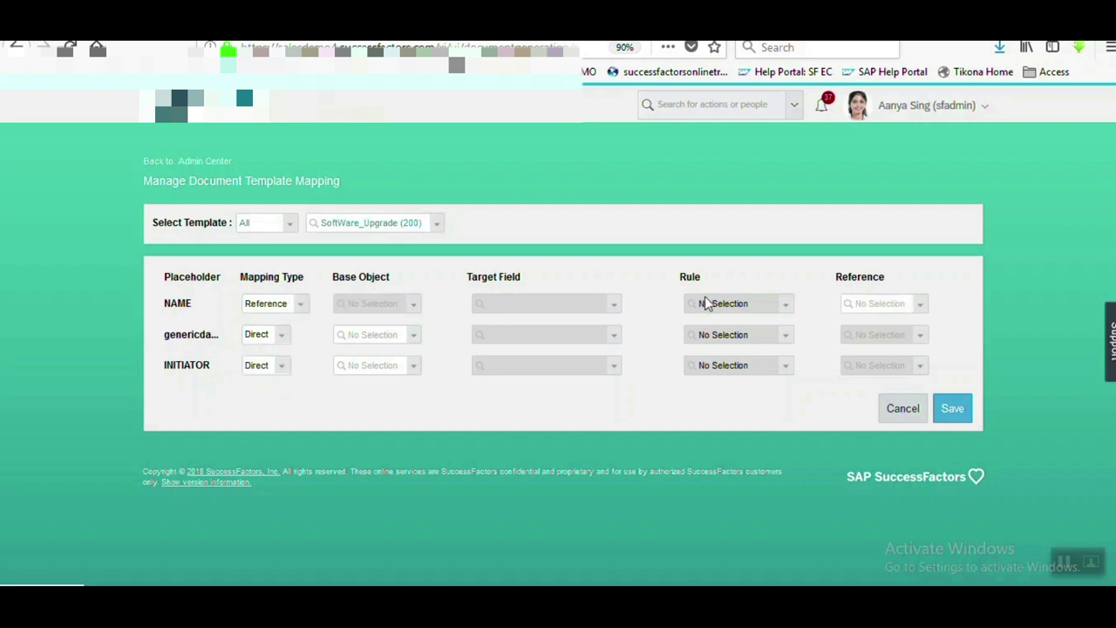
pyautogui.click(919, 305)
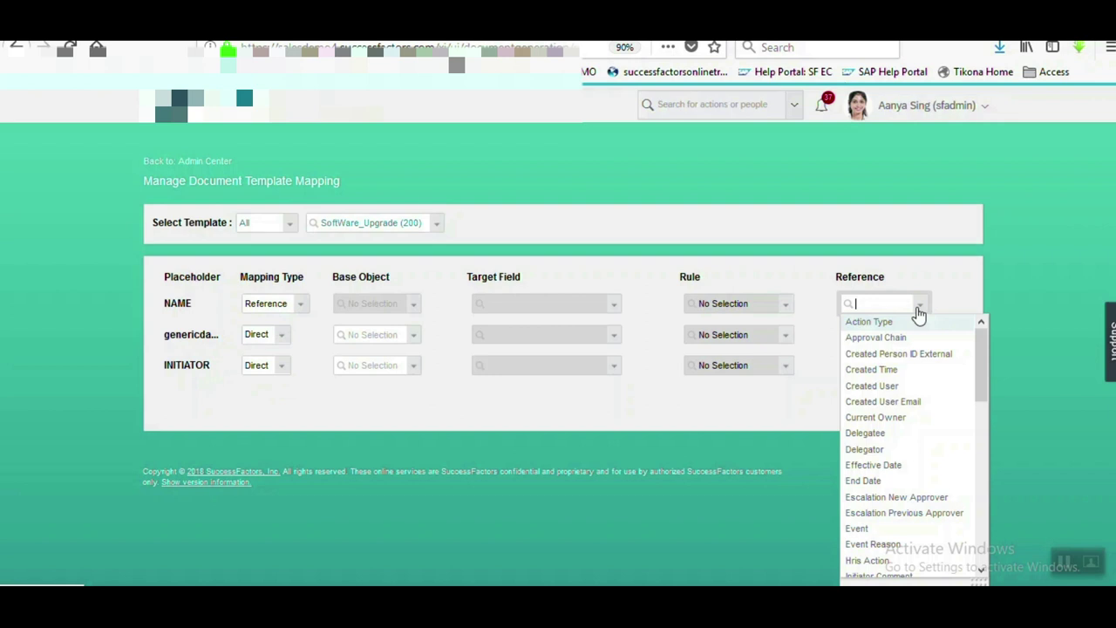
pyautogui.click(904, 386)
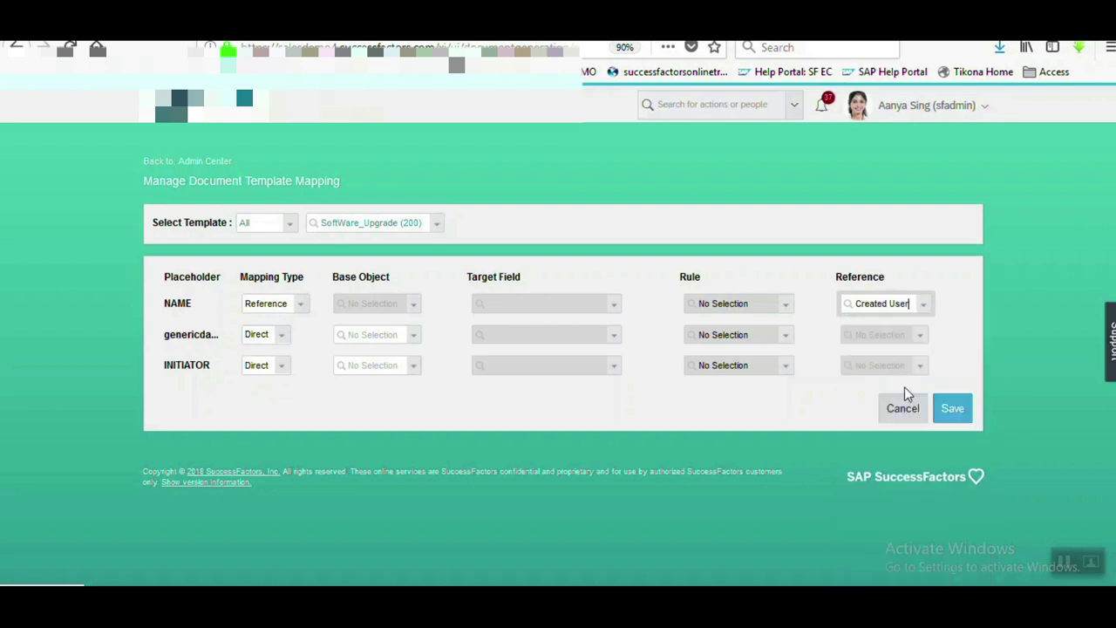
pyautogui.click(922, 304)
pyautogui.moveTo(989, 371); pyautogui.dragTo(998, 449)
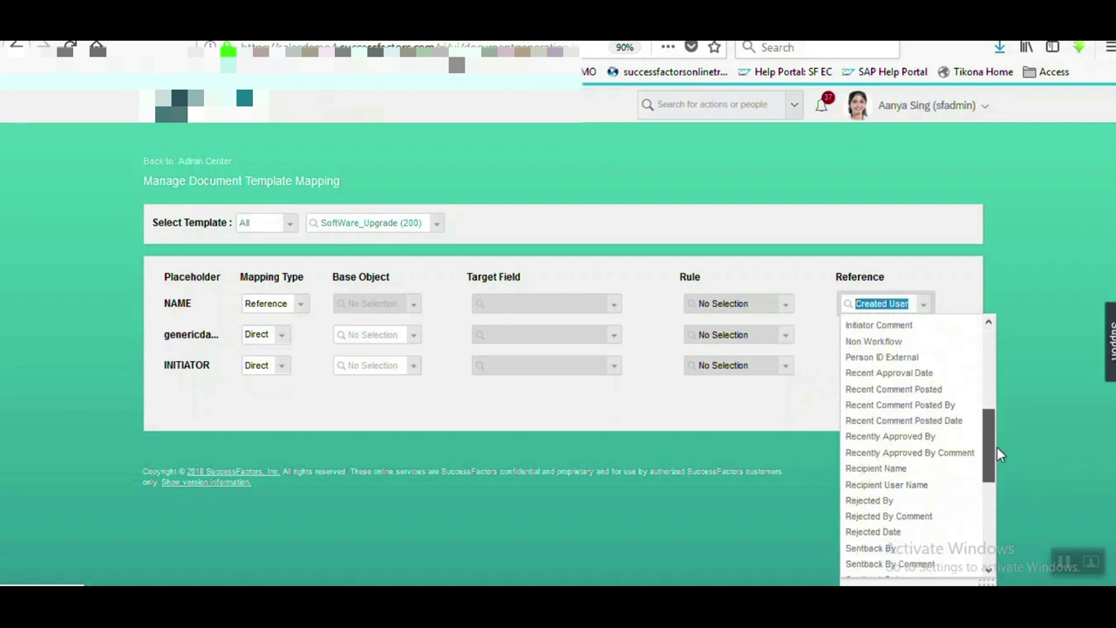
pyautogui.click(901, 470)
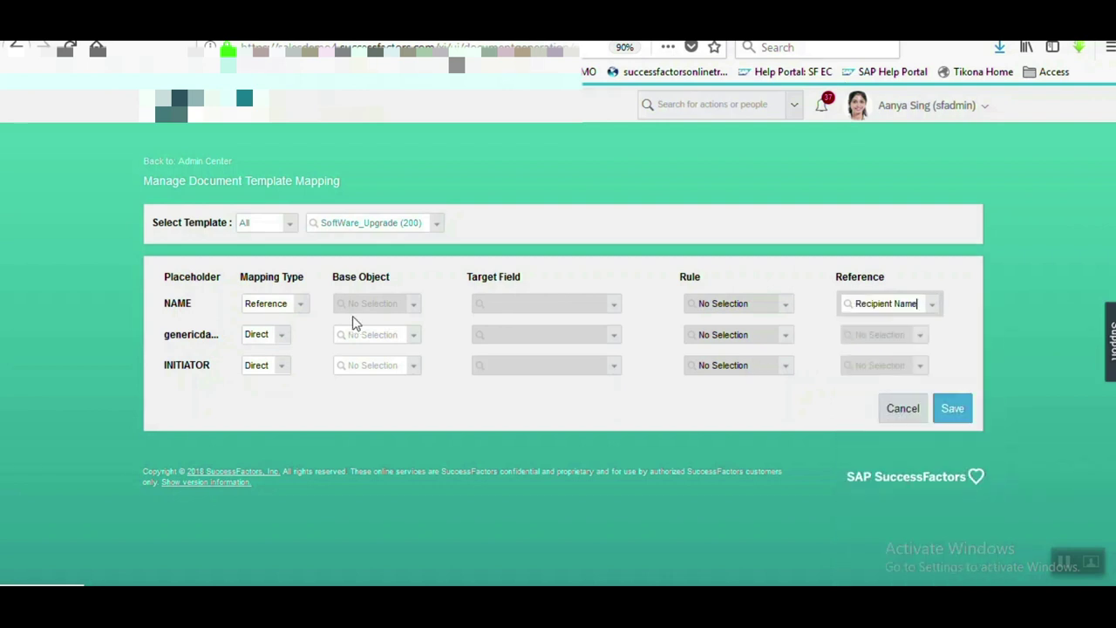
# Step: Map the INITIATOR placeholder with mapping type Reference to Created User
pyautogui.click(284, 366)
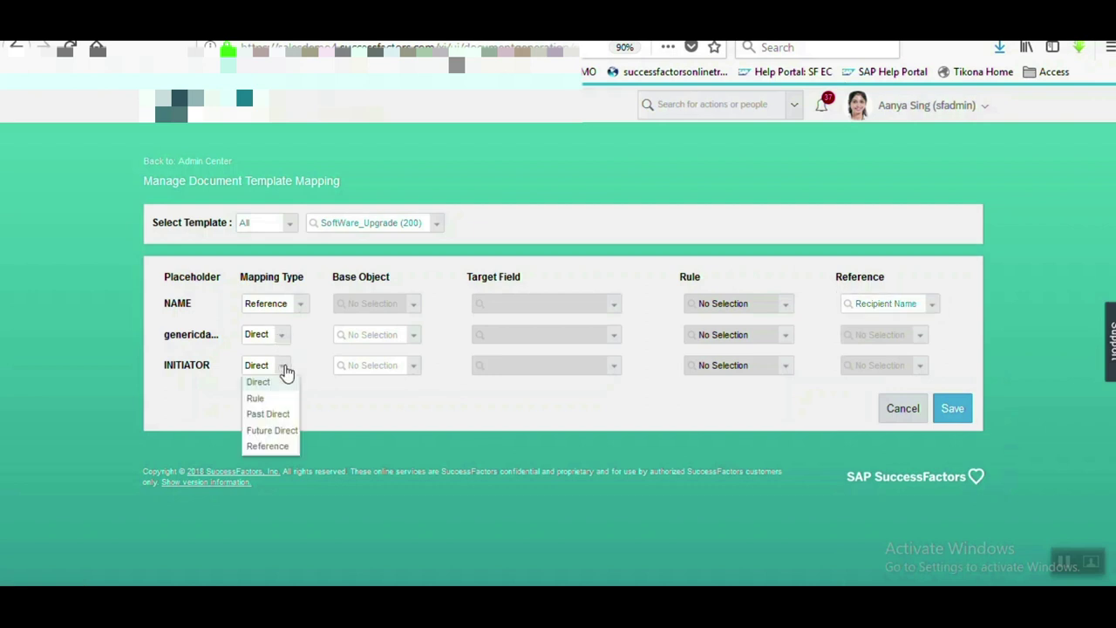
pyautogui.click(276, 447)
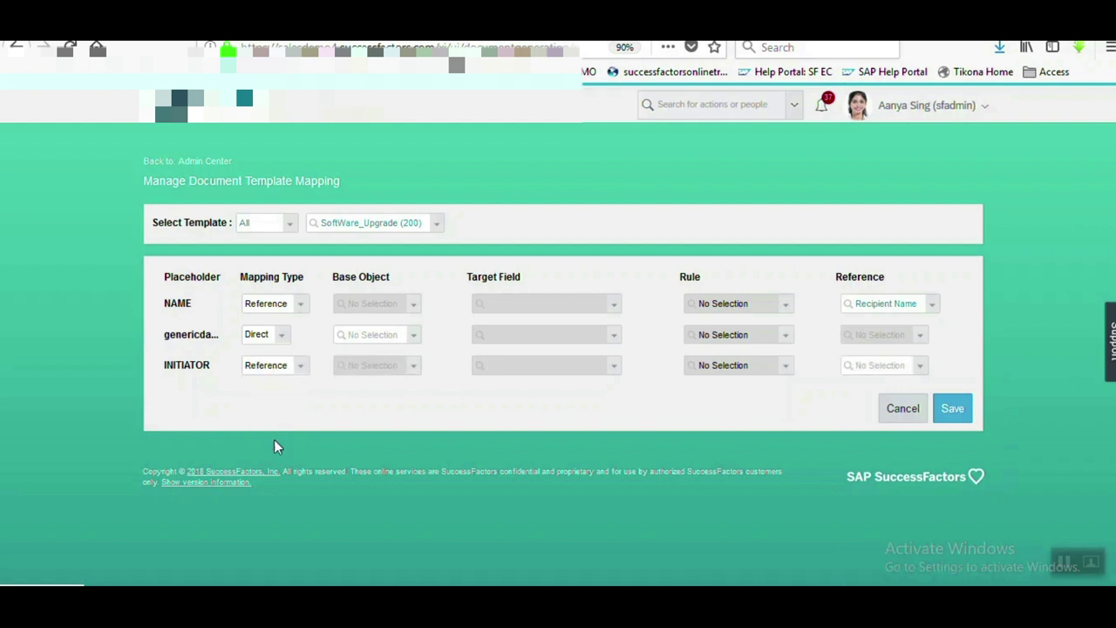
pyautogui.click(918, 368)
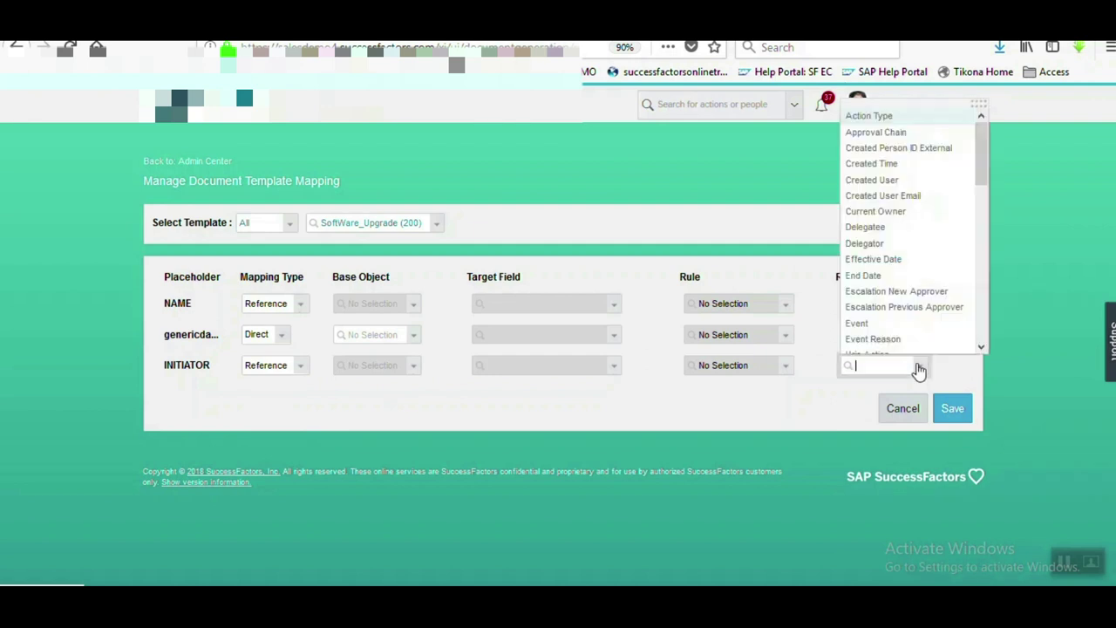
pyautogui.click(872, 180)
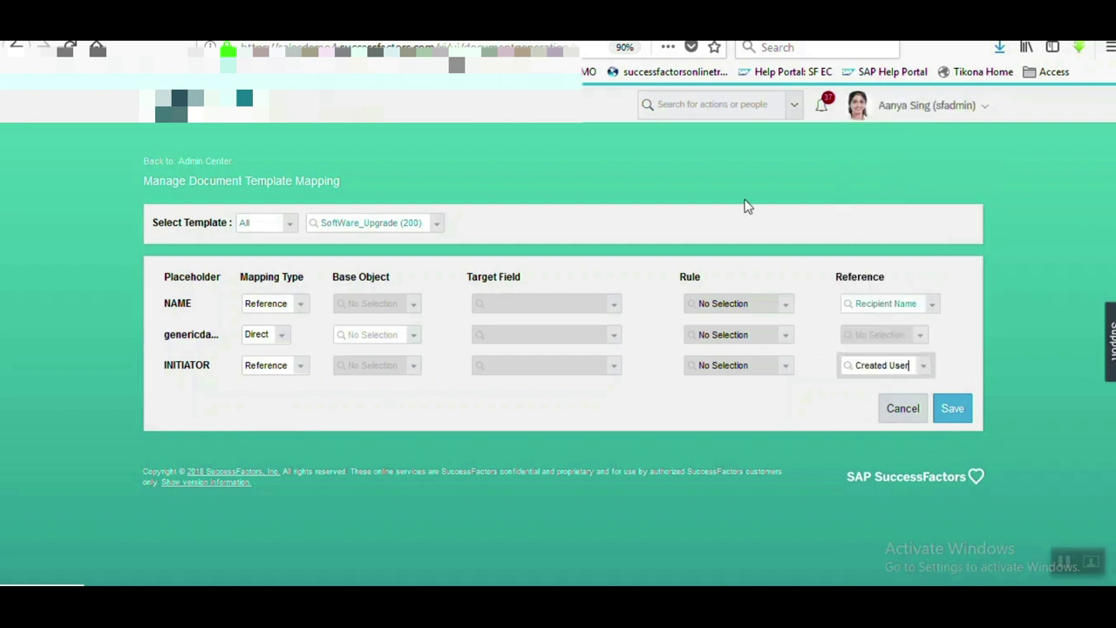
# Step: Map the genericda... placeholder with mapping type Rule to CurrentDateforDocuments, and save the template mapping
pyautogui.click(287, 338)
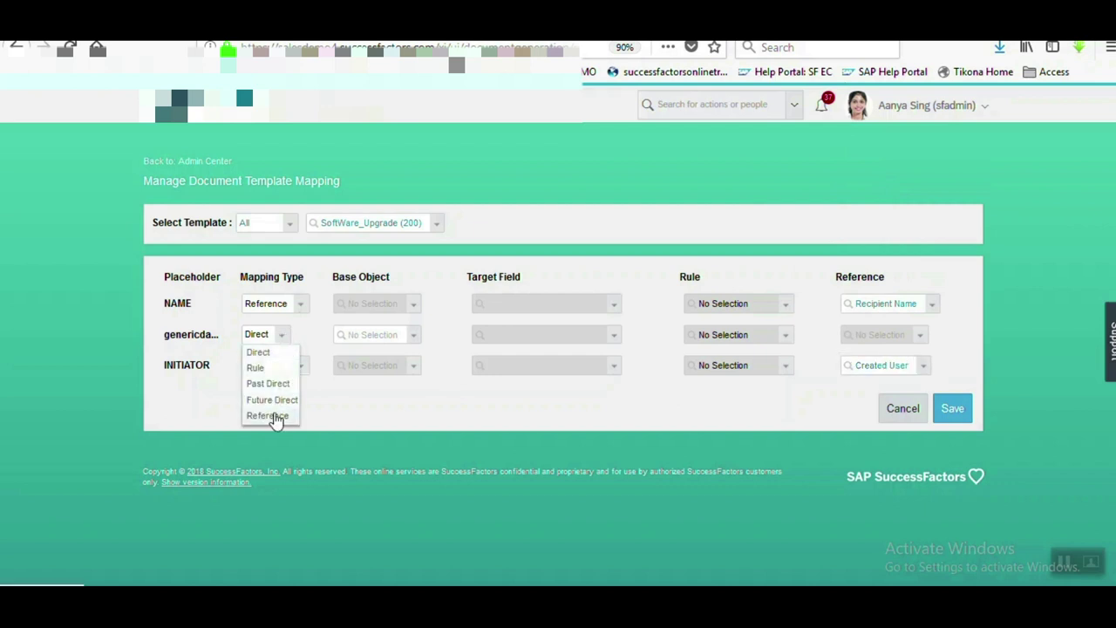
pyautogui.click(263, 369)
pyautogui.click(789, 338)
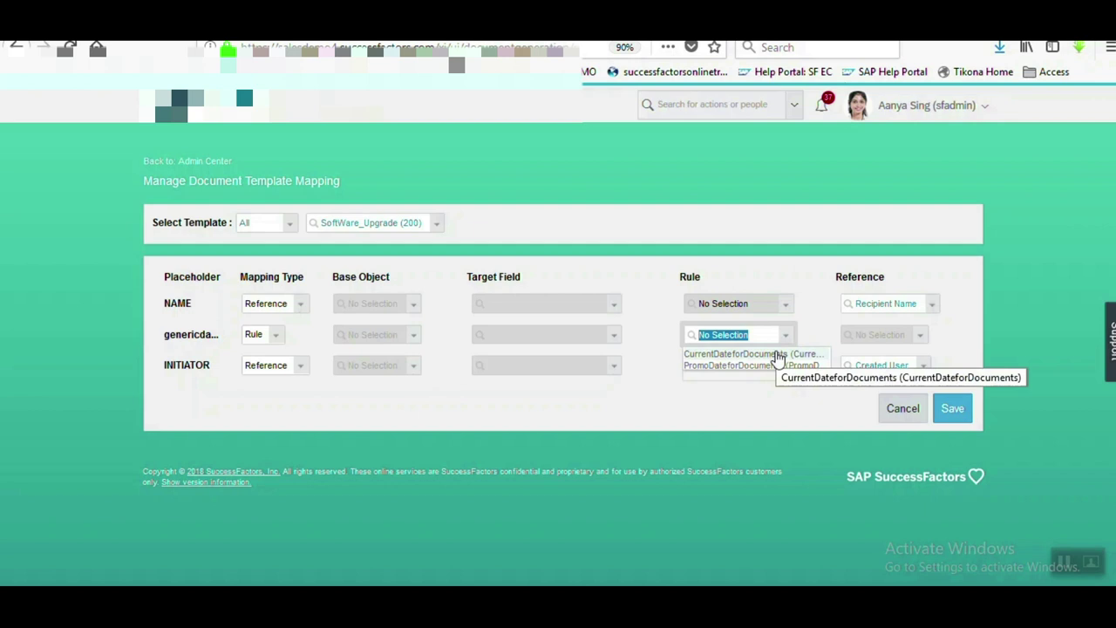
pyautogui.click(777, 354)
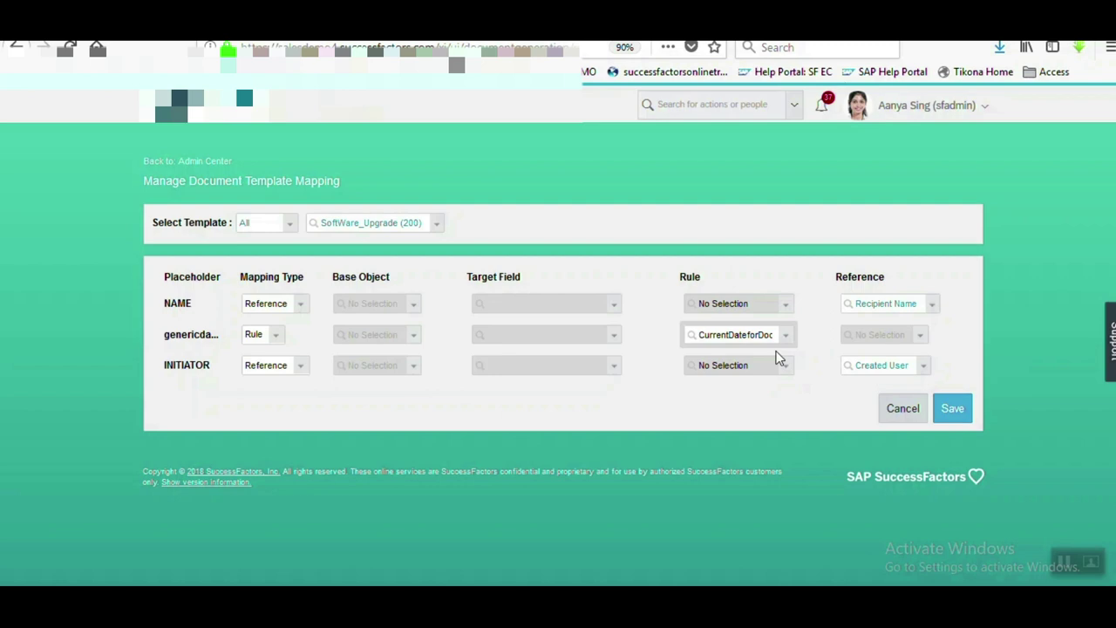
pyautogui.click(953, 409)
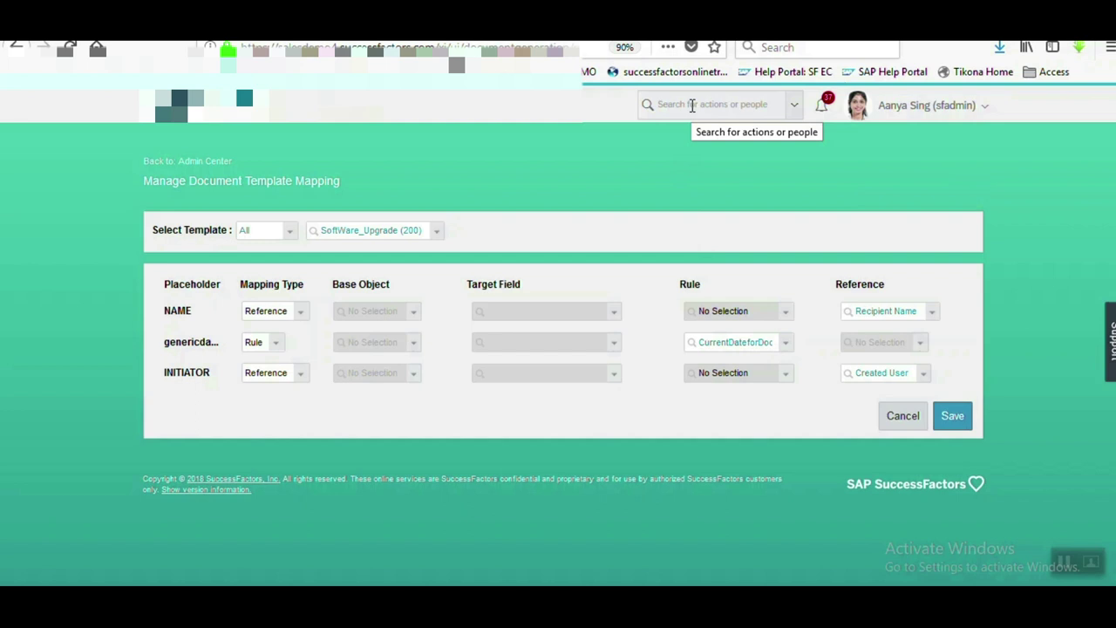
# Step: Find and open Manage Workflow Email Configuration, and start creating a new configuration
pyautogui.click(692, 105)
pyautogui.write('work')
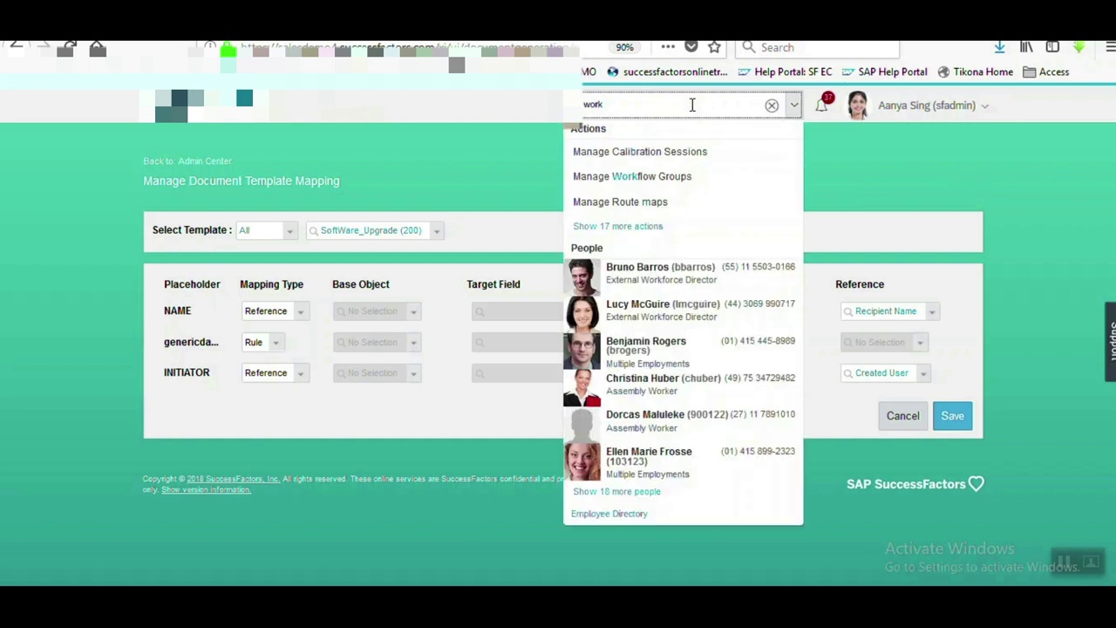
pyautogui.write('flow')
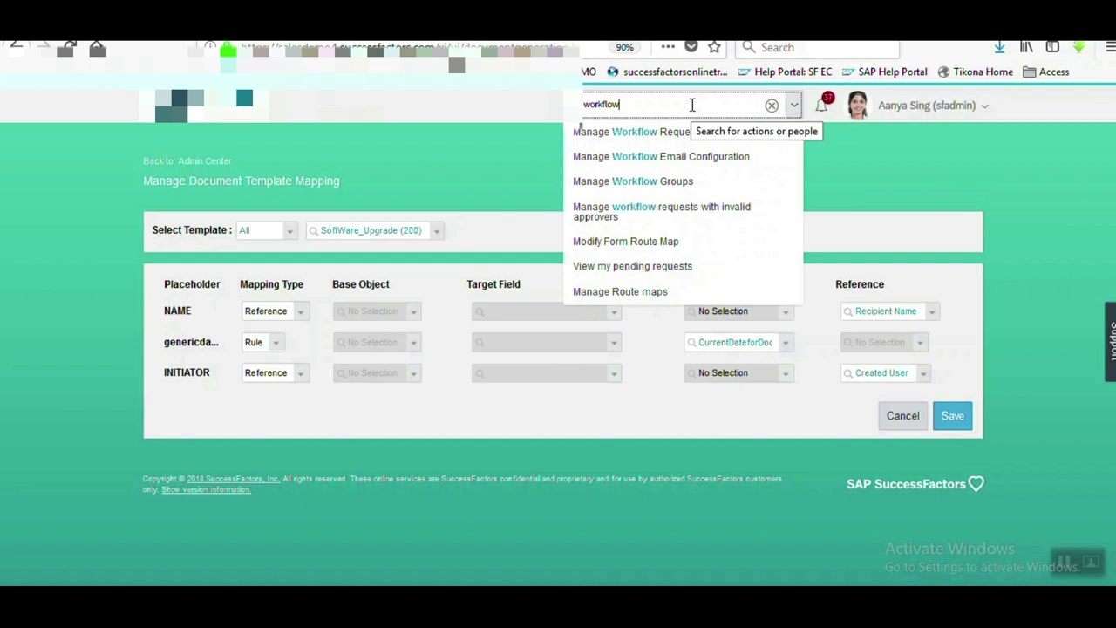
pyautogui.click(635, 162)
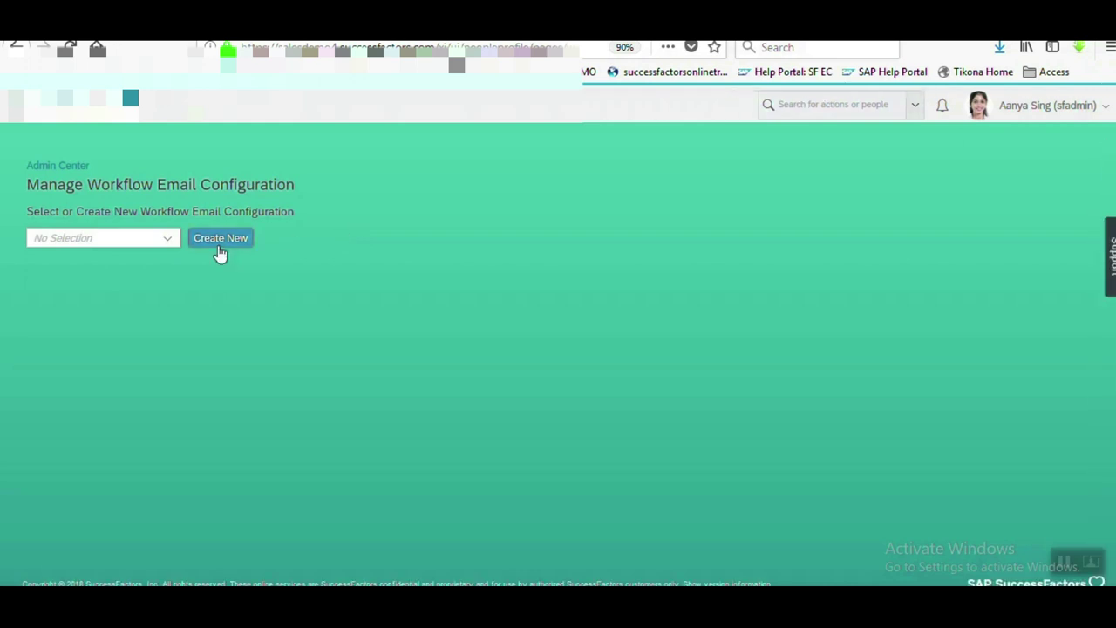
pyautogui.click(220, 242)
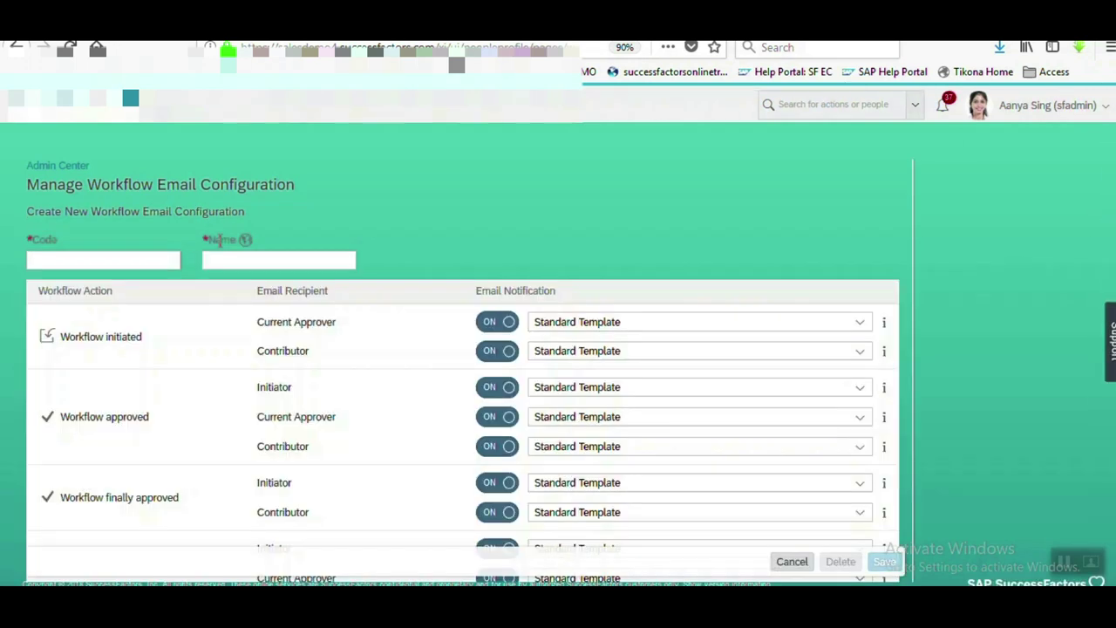
# Step: Set both the code and the name of the new email configuration to Software_Upgrade
pyautogui.click(144, 261)
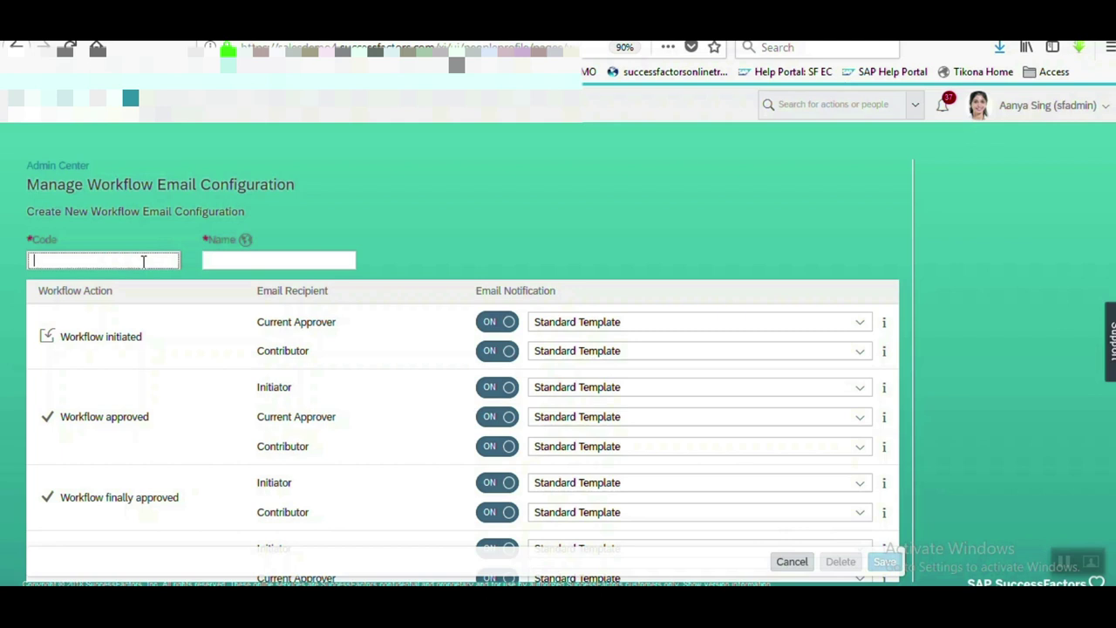
pyautogui.write('Software_Upgrade')
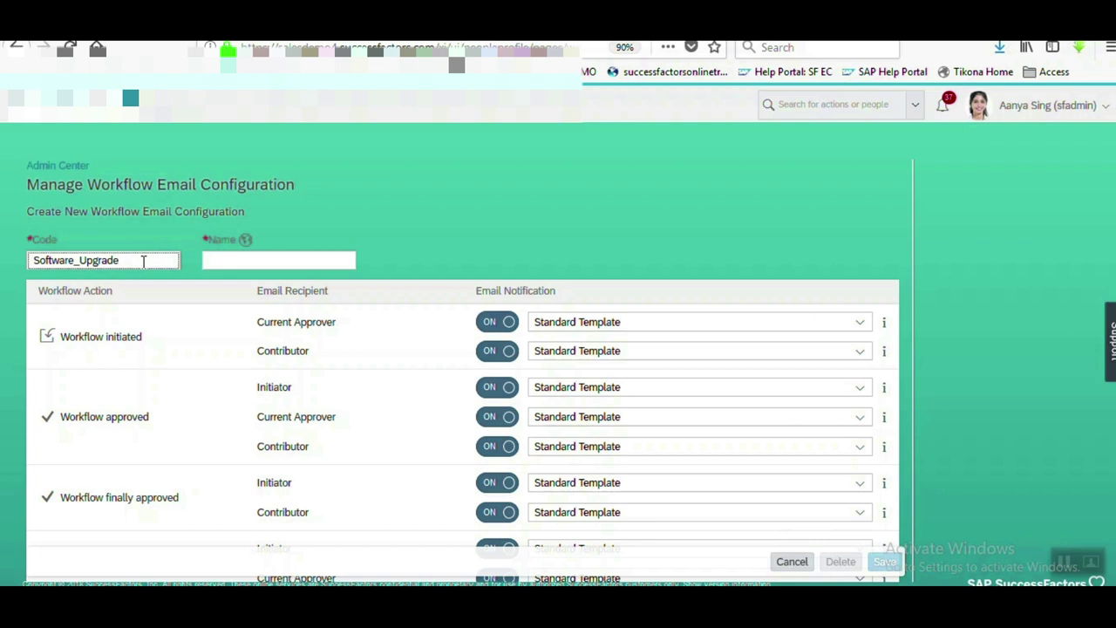
pyautogui.hotkey('ctrl', 'a')
pyautogui.hotkey('ctrl', 'c')
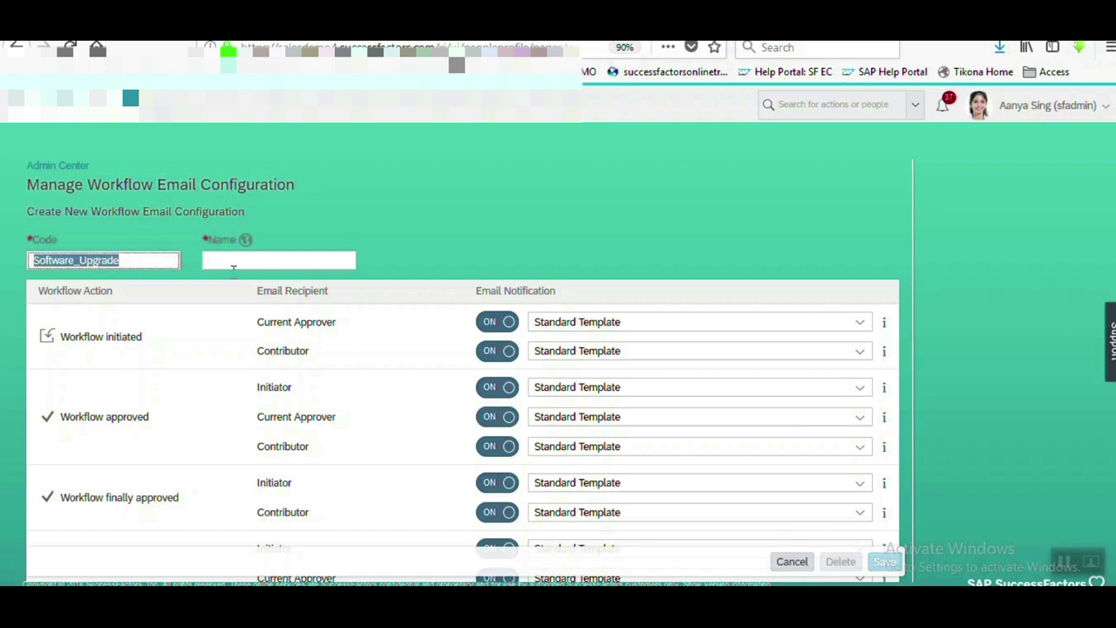
pyautogui.click(272, 268)
pyautogui.hotkey('ctrl', 'v')
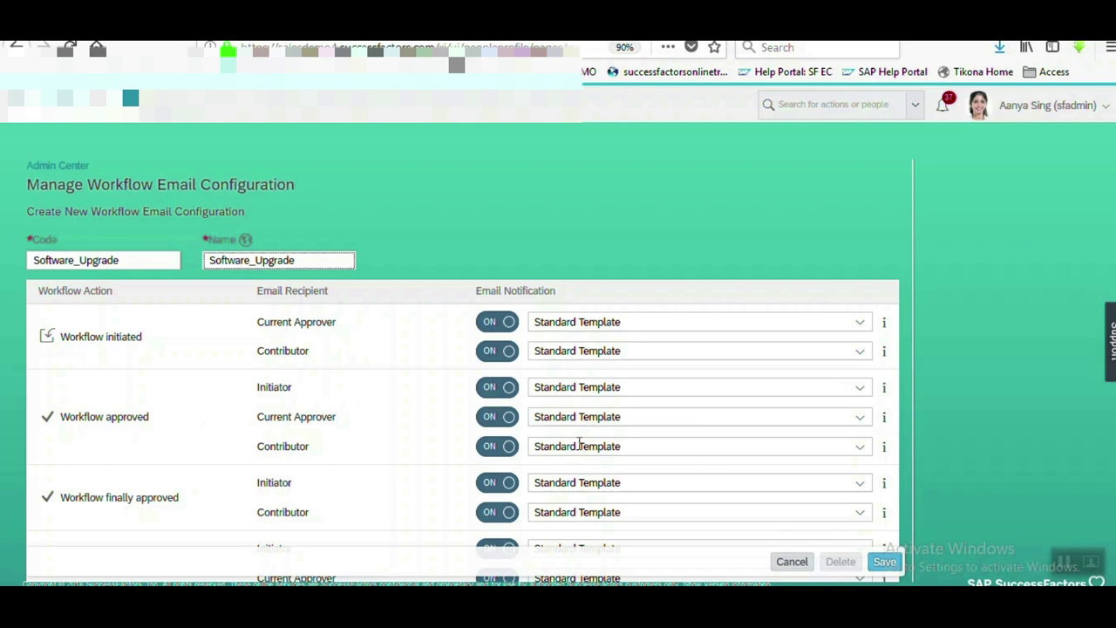
# Step: Turn off both Workflow initiated notifications and assign the Software_Upgrade template to the Initiator, Current Approver and Contributor under Workflow approved
pyautogui.click(507, 330)
pyautogui.click(511, 349)
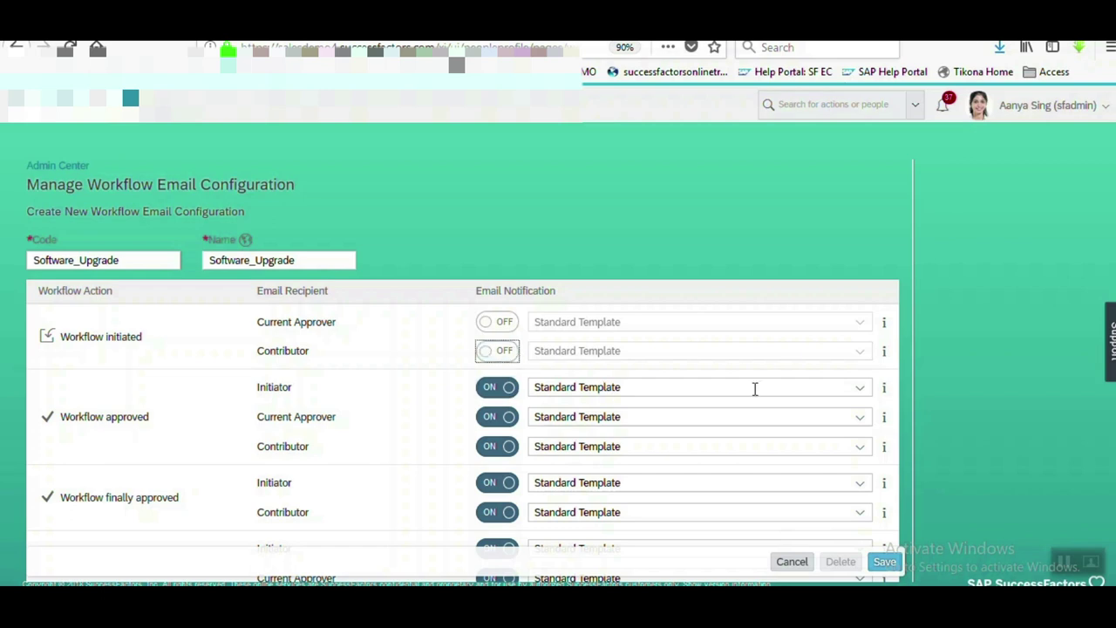
pyautogui.click(857, 393)
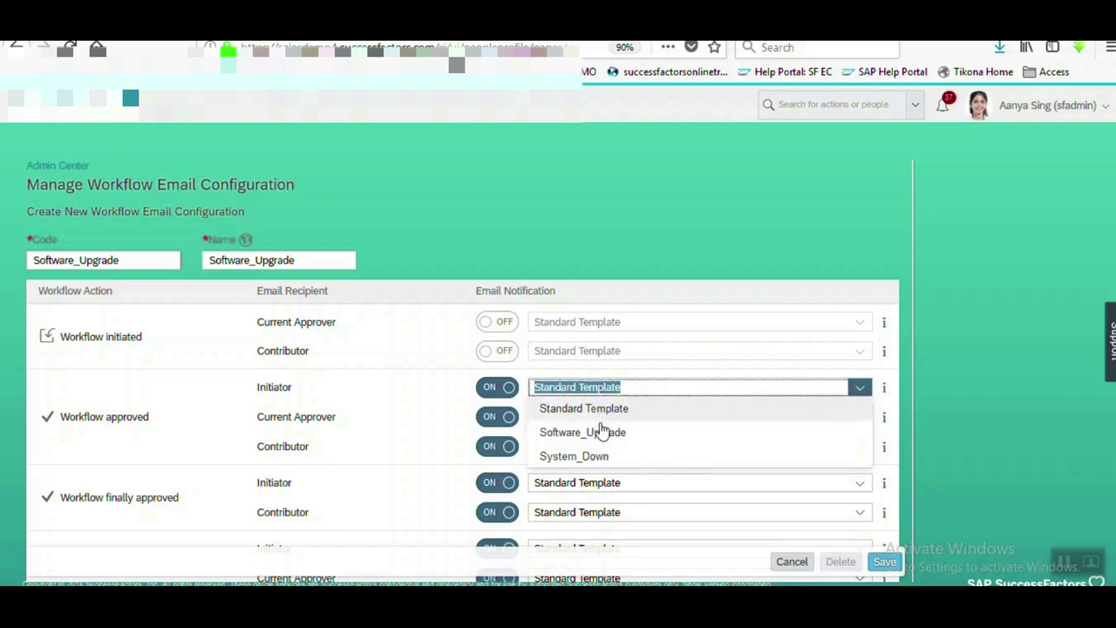
pyautogui.click(601, 435)
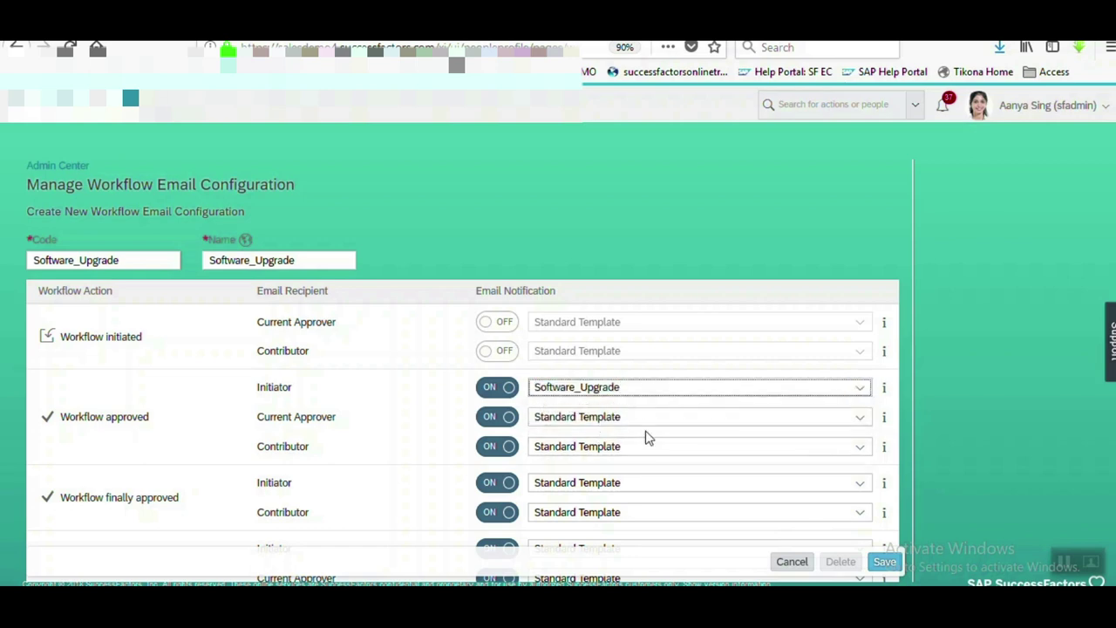
pyautogui.click(860, 420)
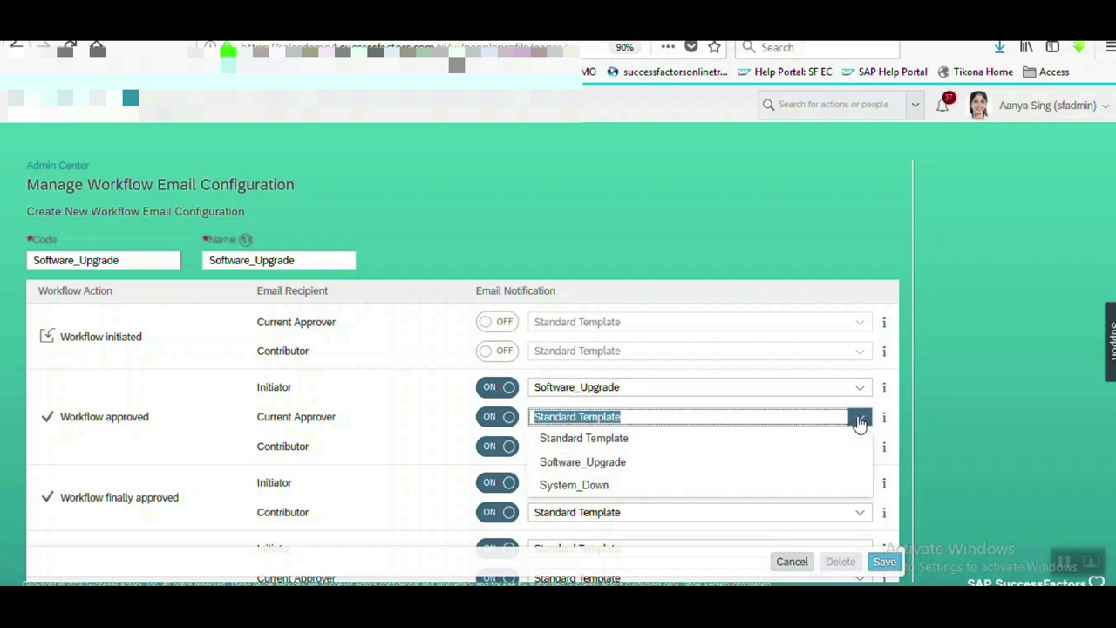
pyautogui.click(615, 462)
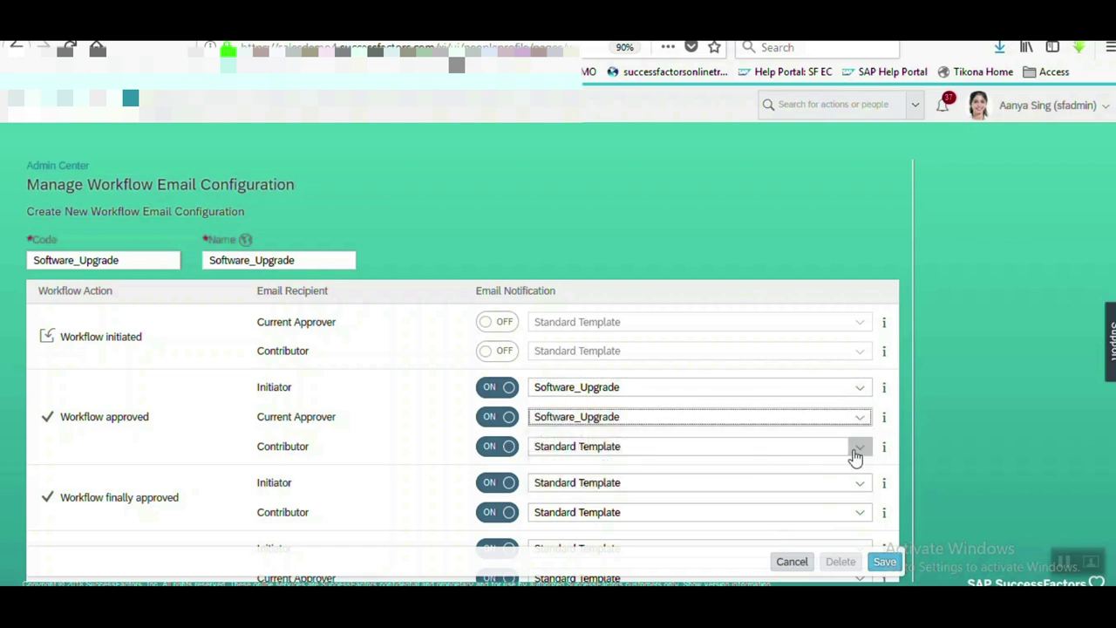
pyautogui.click(858, 449)
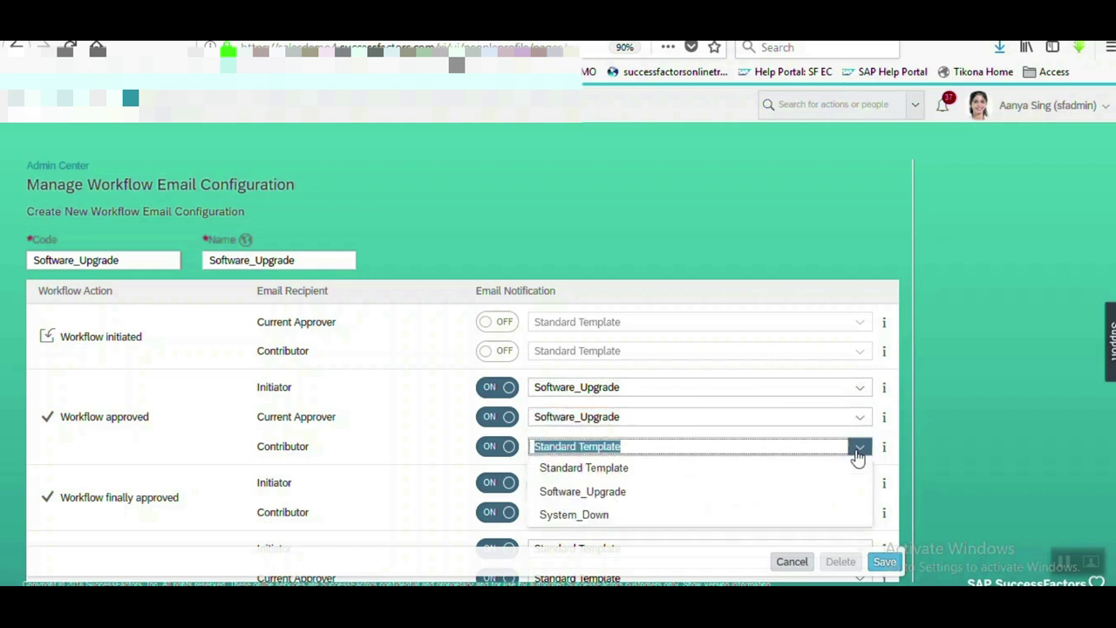
pyautogui.click(618, 493)
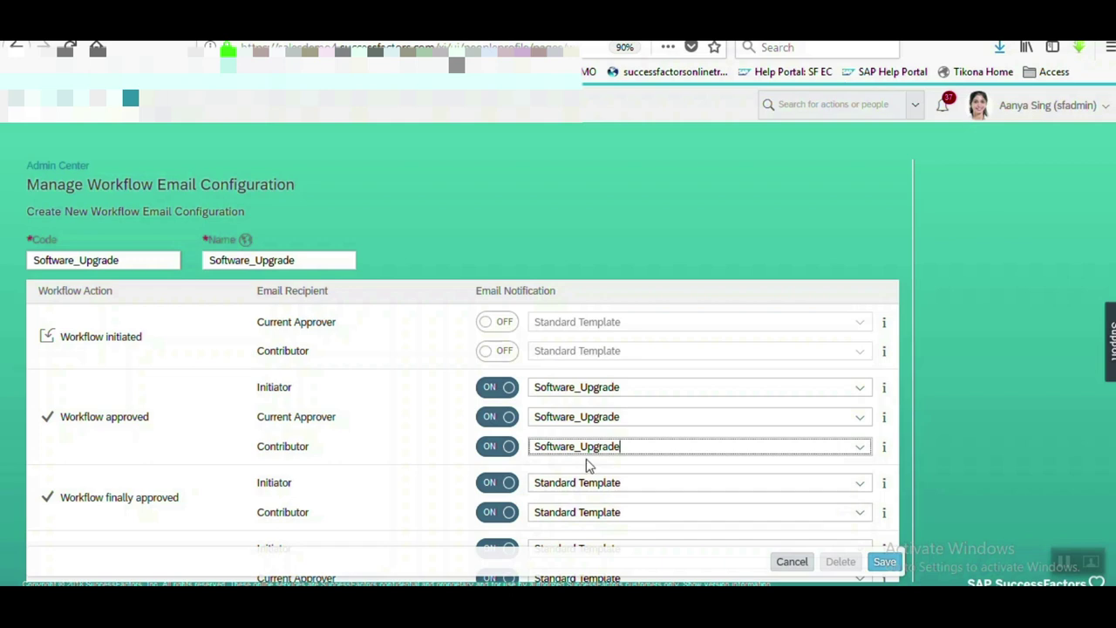
# Step: Save the workflow email configuration and check the list of existing configurations for it
pyautogui.click(884, 562)
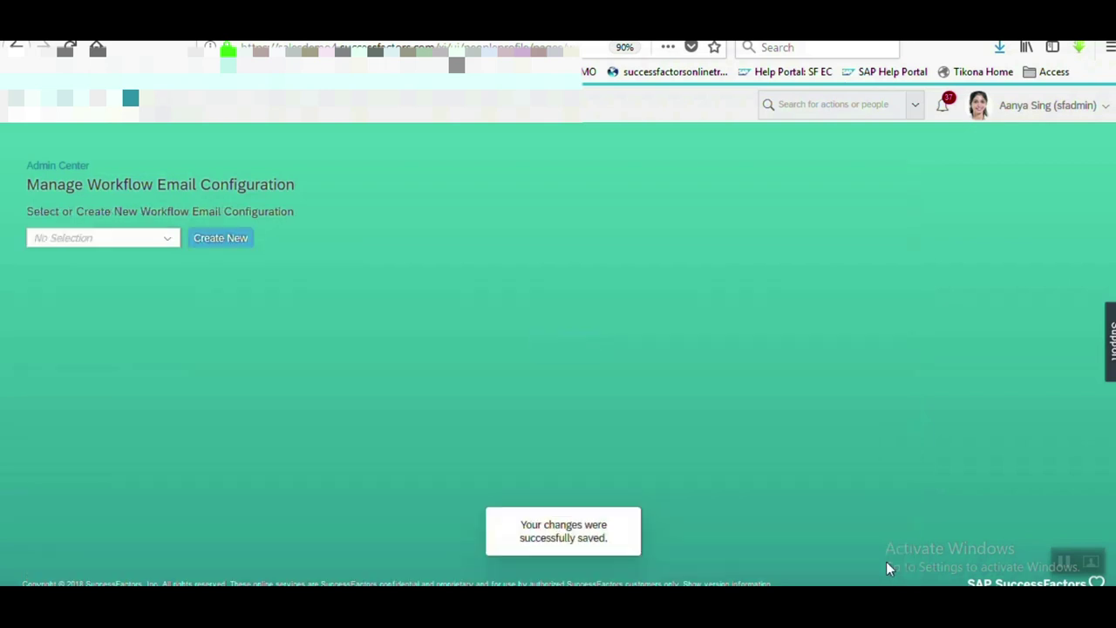
pyautogui.click(167, 238)
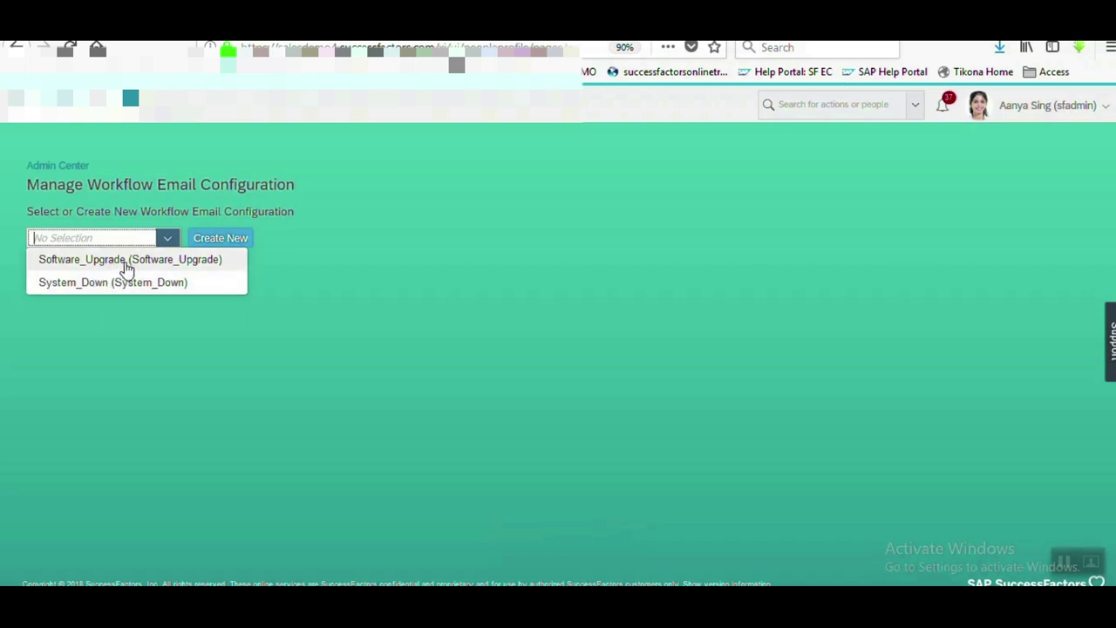
pyautogui.click(300, 259)
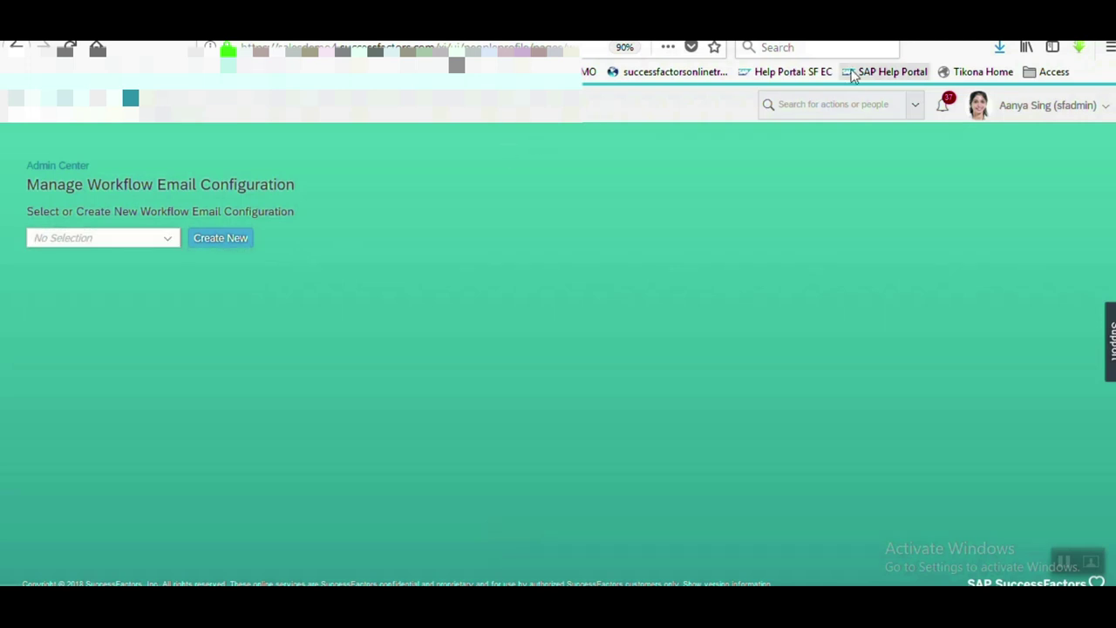
# Step: Find and open Manage Organization, Pay and Job Structures, and start creating a new Workflow object
pyautogui.click(851, 103)
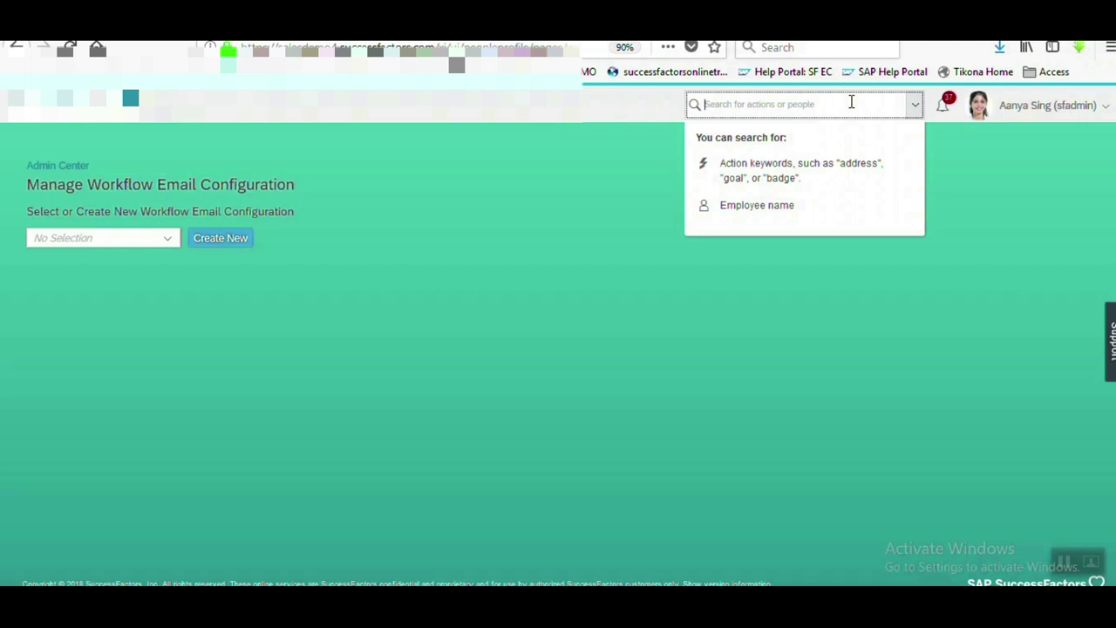
pyautogui.write('manage org')
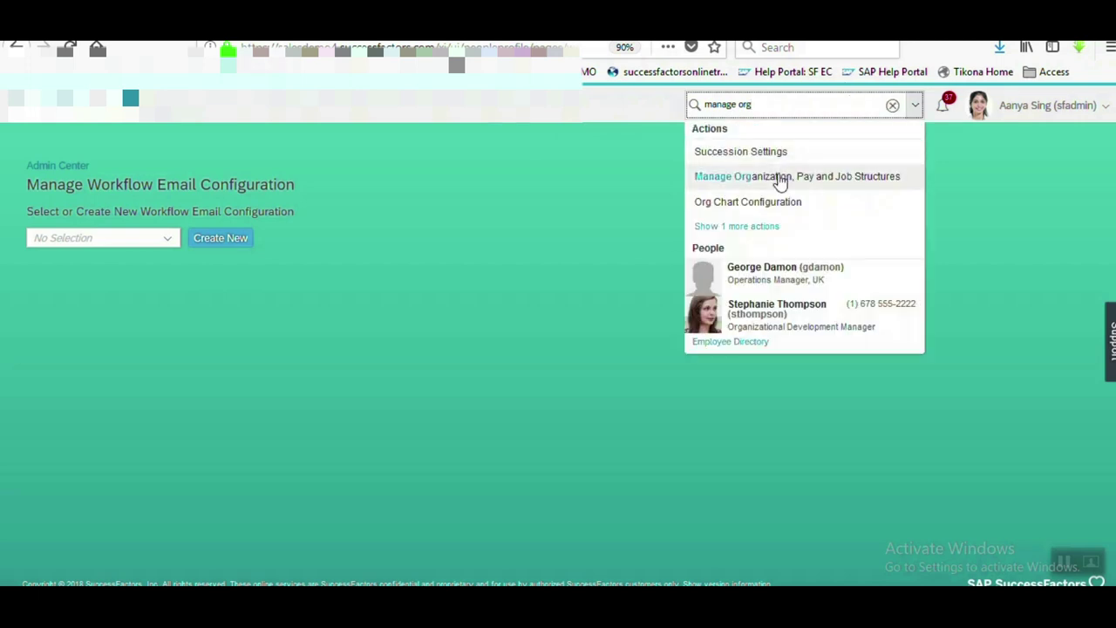
pyautogui.click(780, 178)
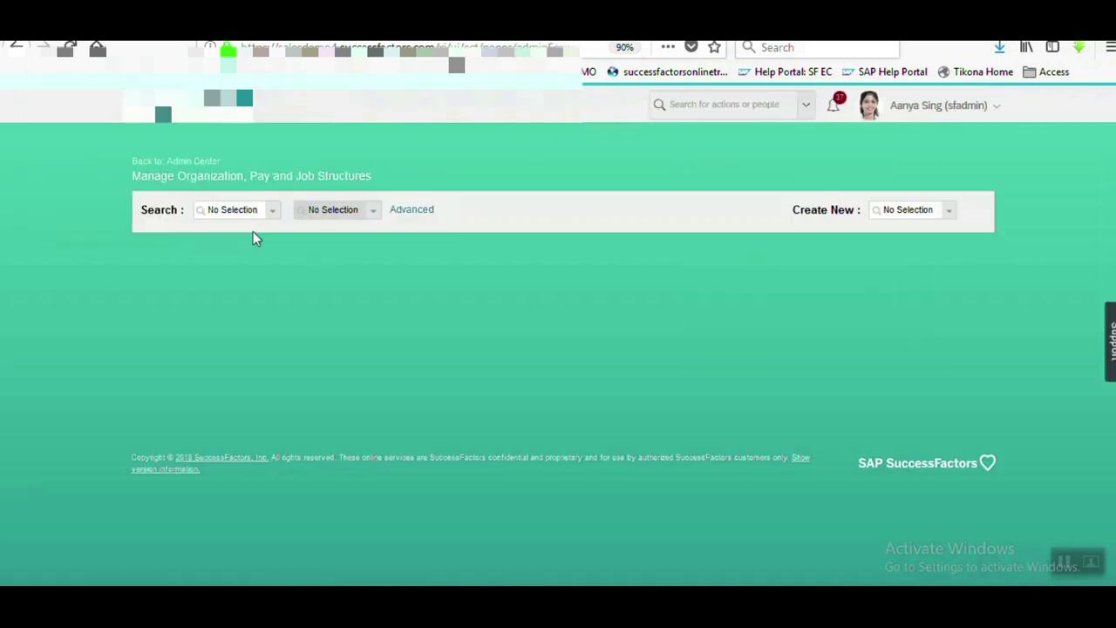
pyautogui.click(903, 211)
pyautogui.write('work')
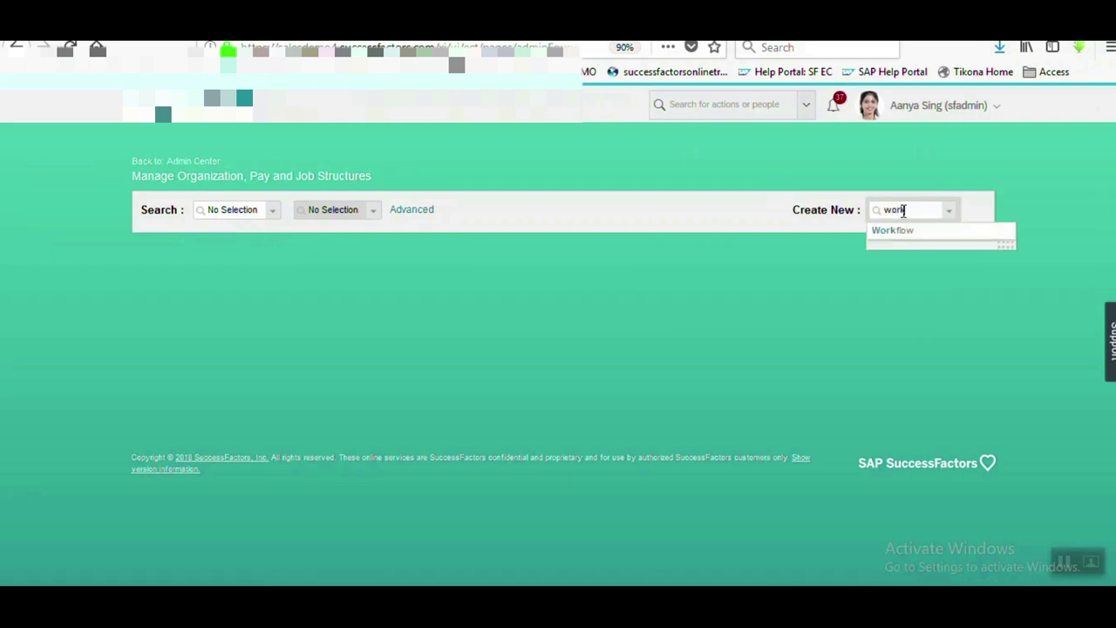
pyautogui.click(898, 229)
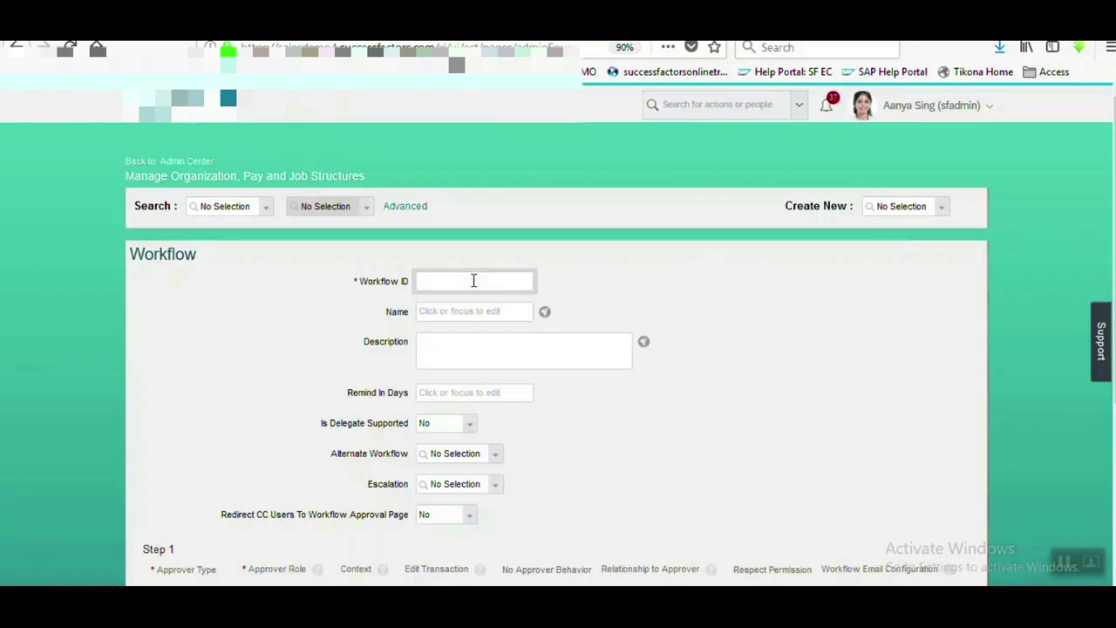
# Step: Set the workflow's ID and name to Software_Upgrade and its description to "Trigger Software Upgrade notification"
pyautogui.write('Software_Upgrade')
pyautogui.doubleClick(473, 280)
pyautogui.hotkey('ctrl', 'c')
pyautogui.click(467, 312)
pyautogui.hotkey('ctrl', 'v')
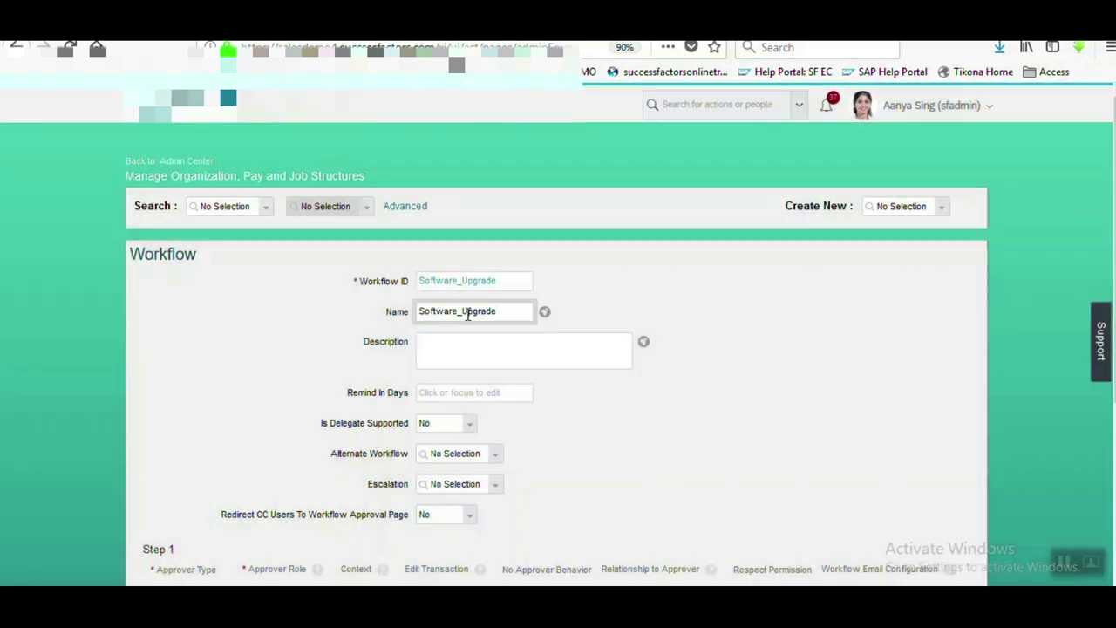
pyautogui.click(464, 339)
pyautogui.write('Trigger Software')
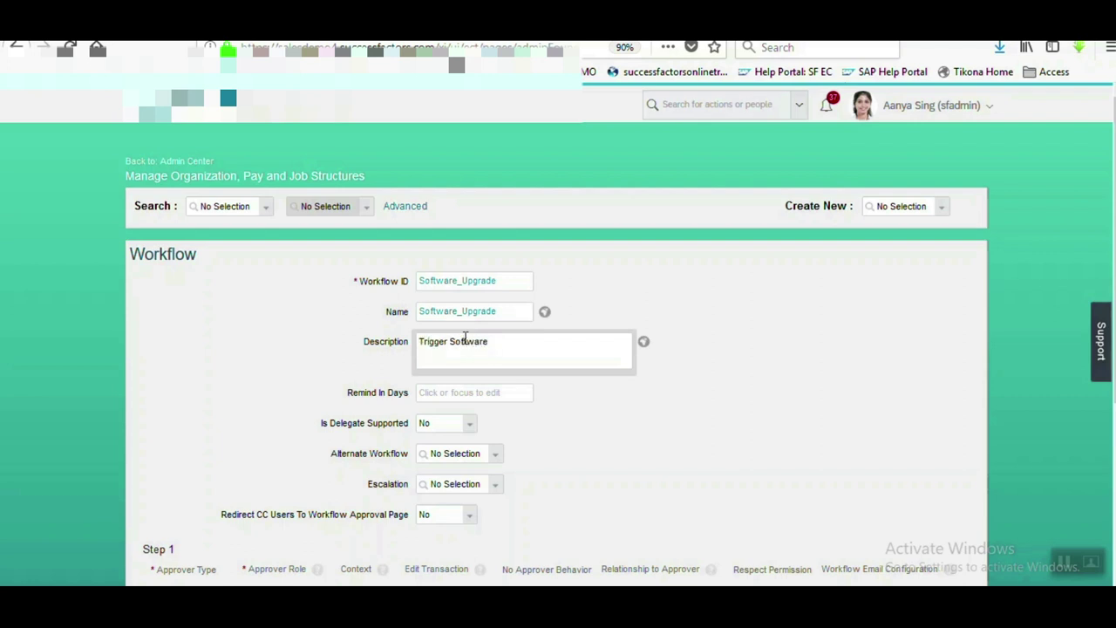
pyautogui.write(' Upgrade notification')
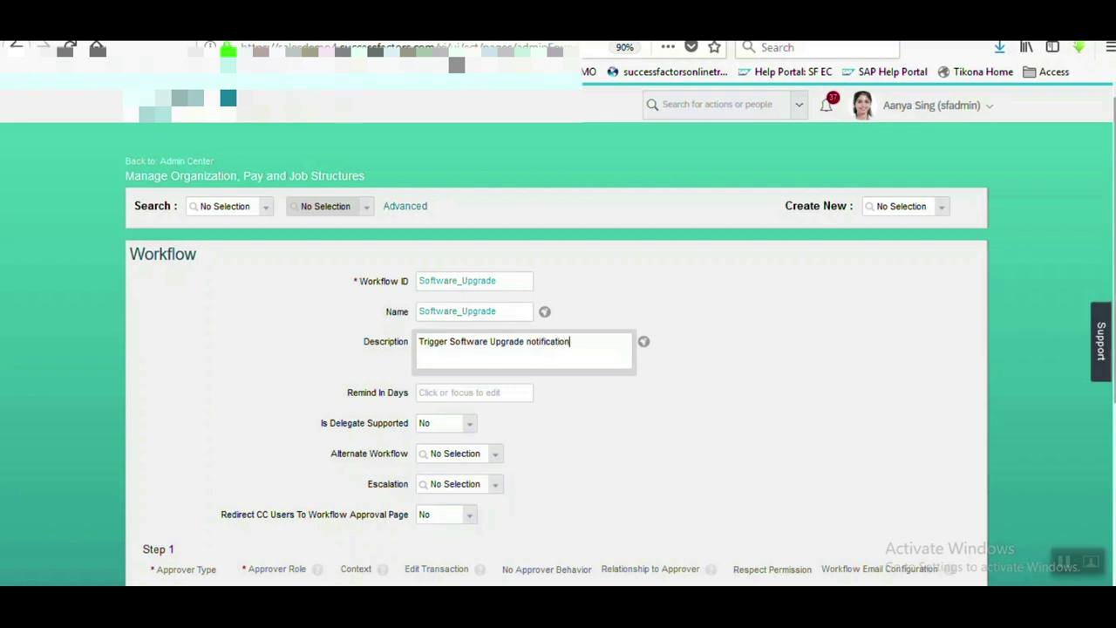
# Step: Configure approval Step 1 with approver type Role, approver role Self and the Software_Upgrade workflow email configuration
pyautogui.scroll(-2, 465, 338)
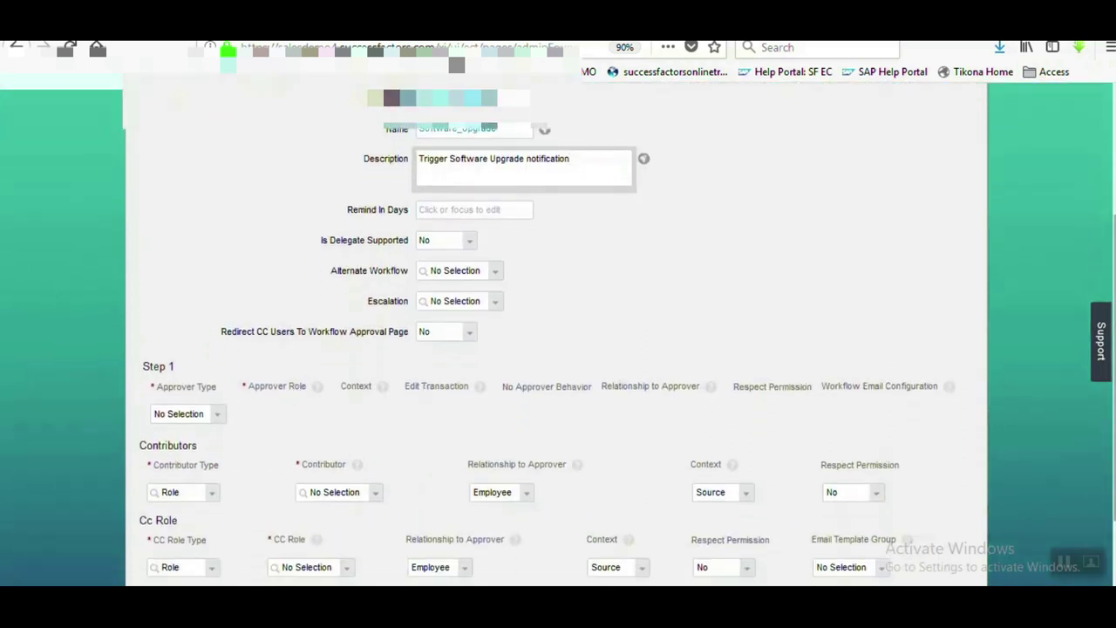
pyautogui.scroll(-1, 435, 354)
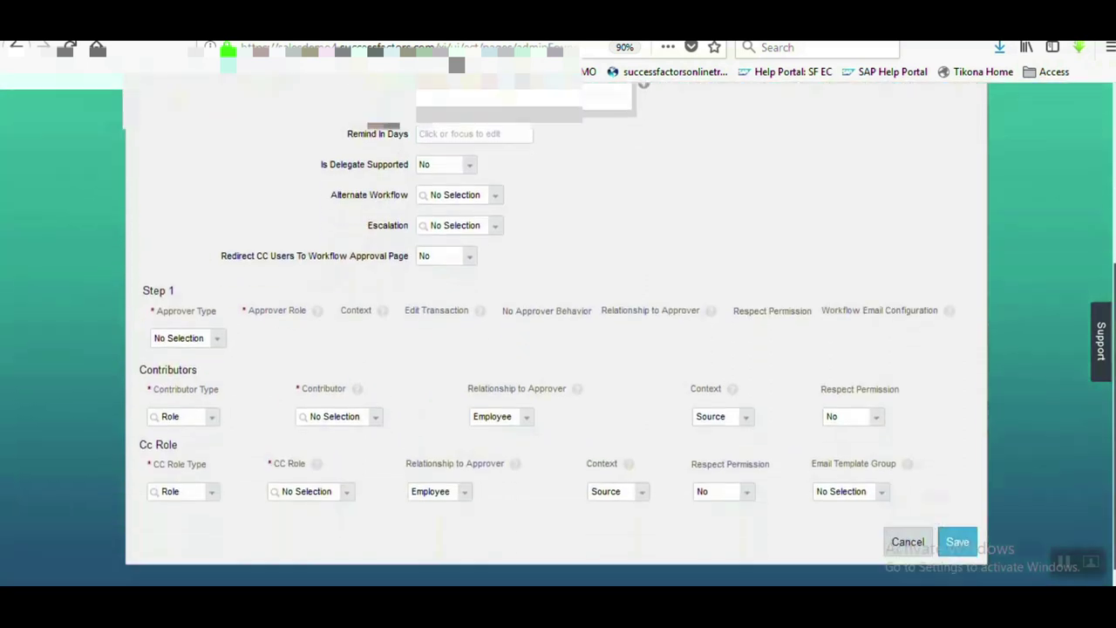
pyautogui.click(221, 344)
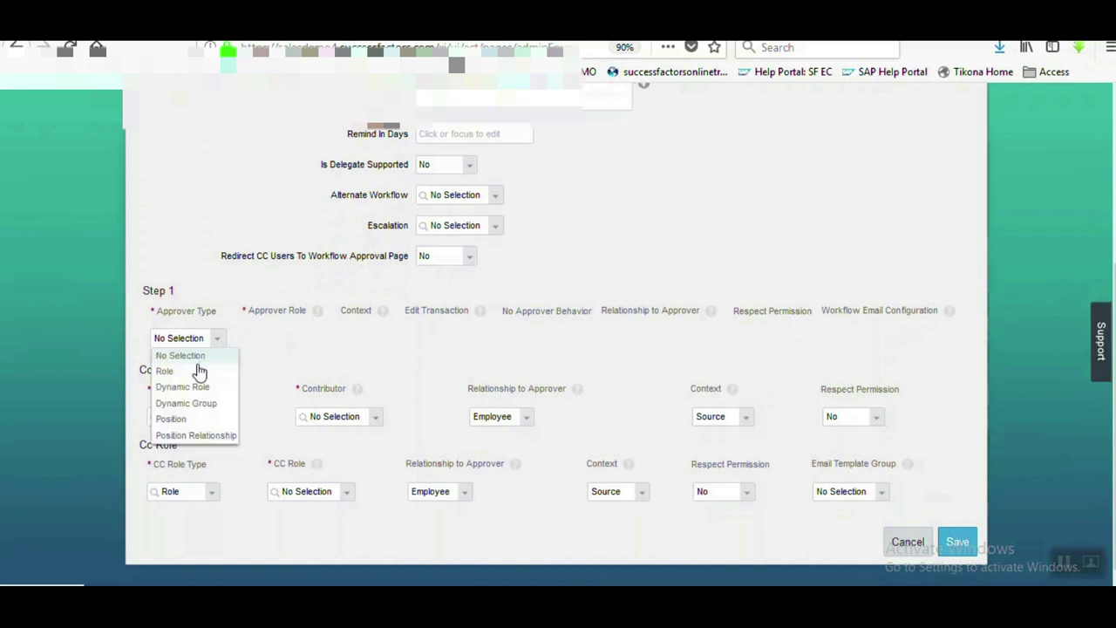
pyautogui.click(197, 378)
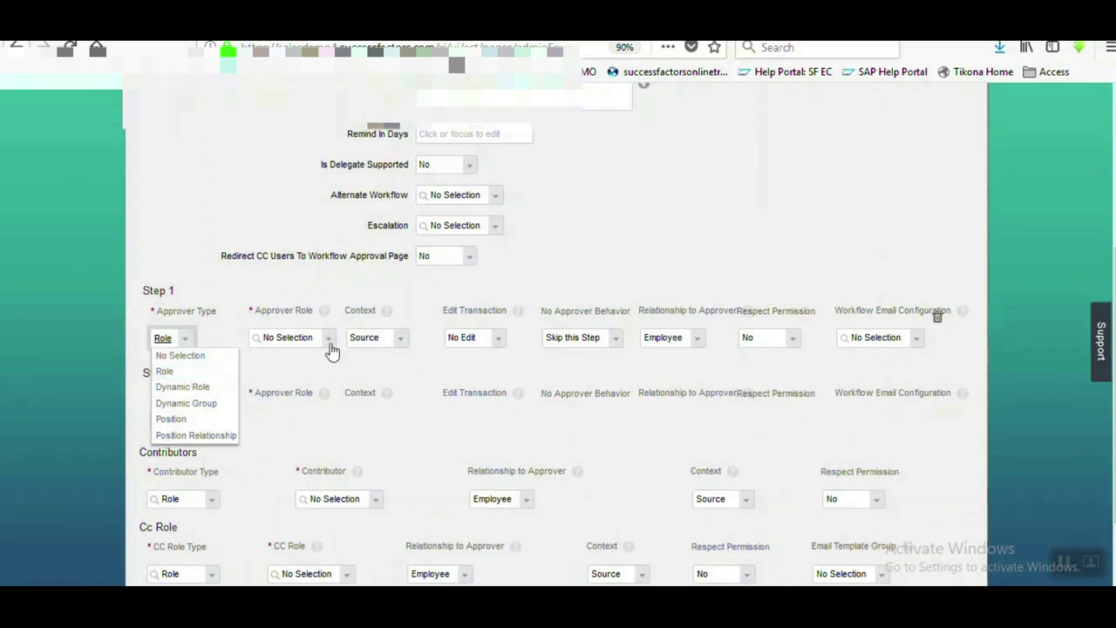
pyautogui.click(332, 347)
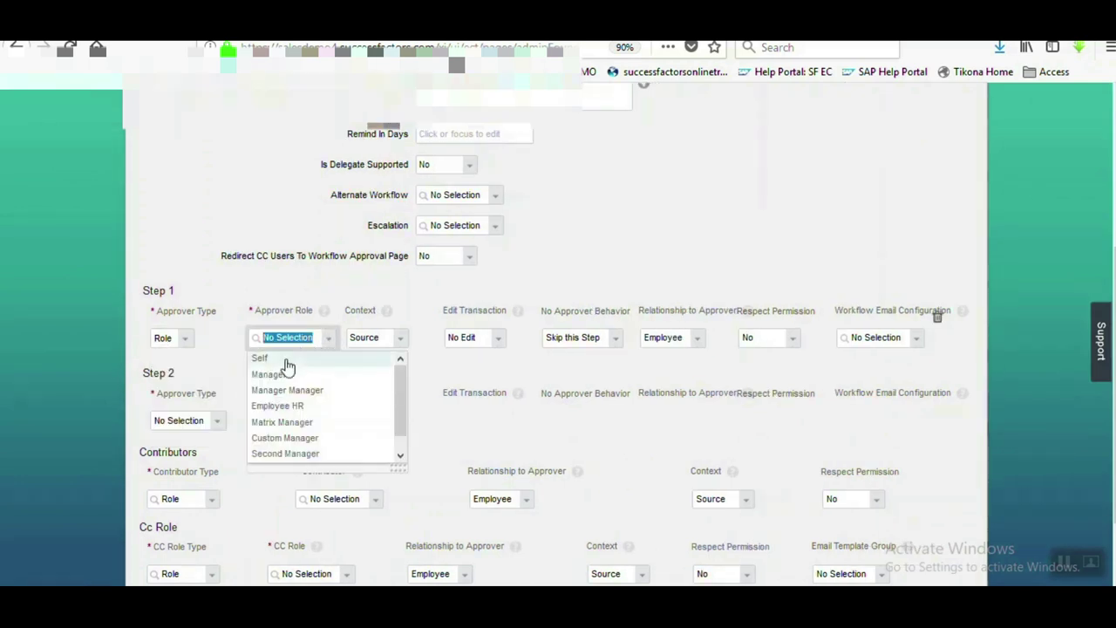
pyautogui.click(288, 360)
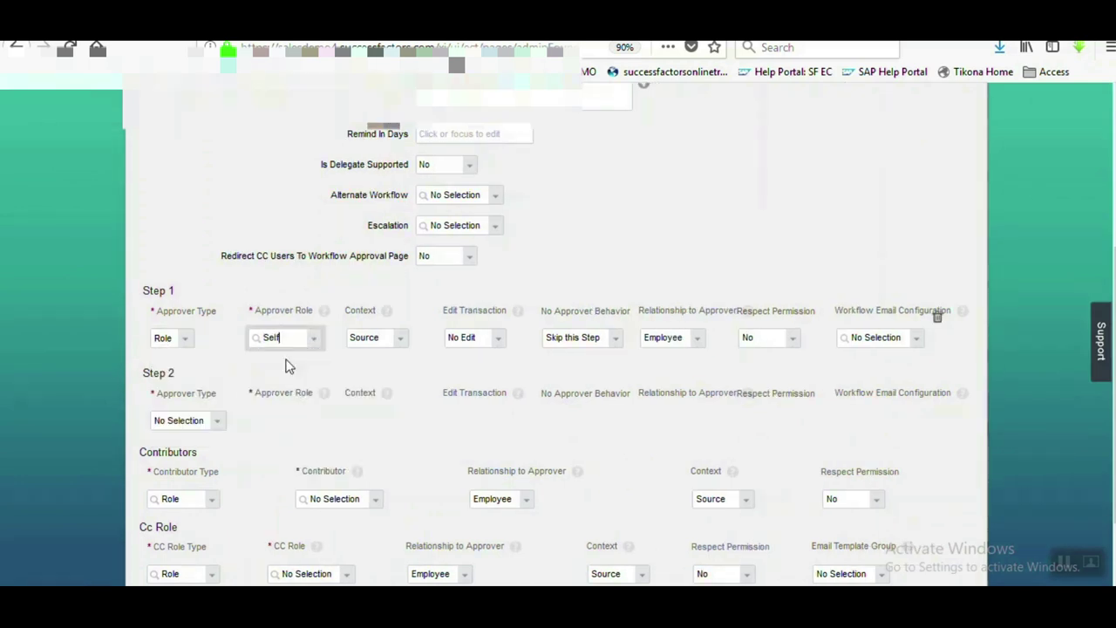
pyautogui.click(914, 339)
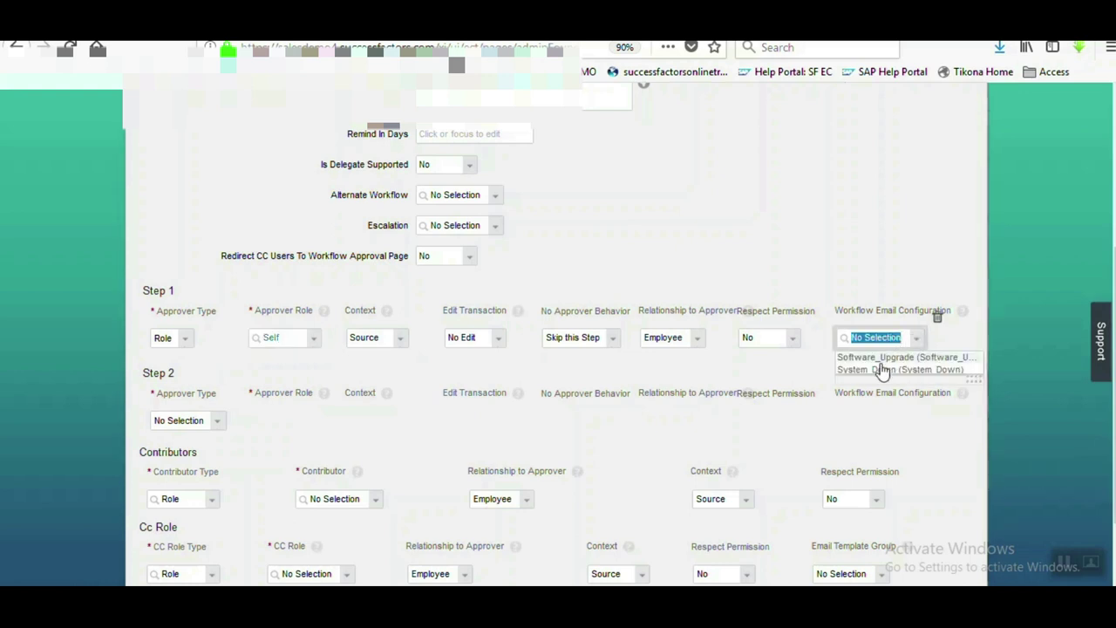
pyautogui.click(880, 359)
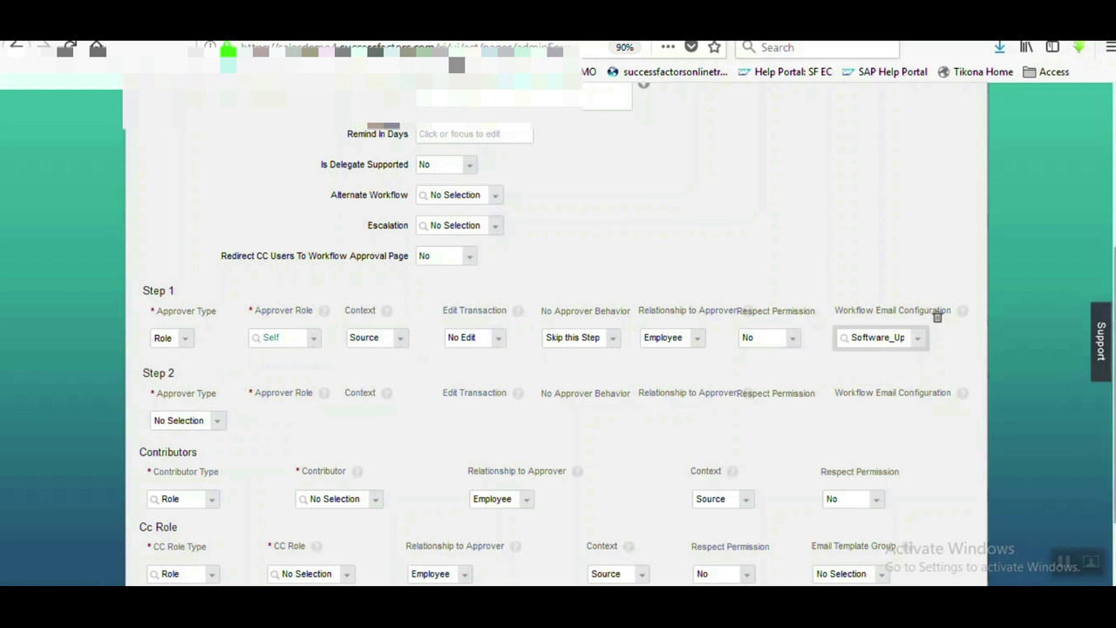
# Step: Set the first Cc Role row's type to Dynamic Group and check which groups are available as CC role
pyautogui.scroll(-1, 558, 349)
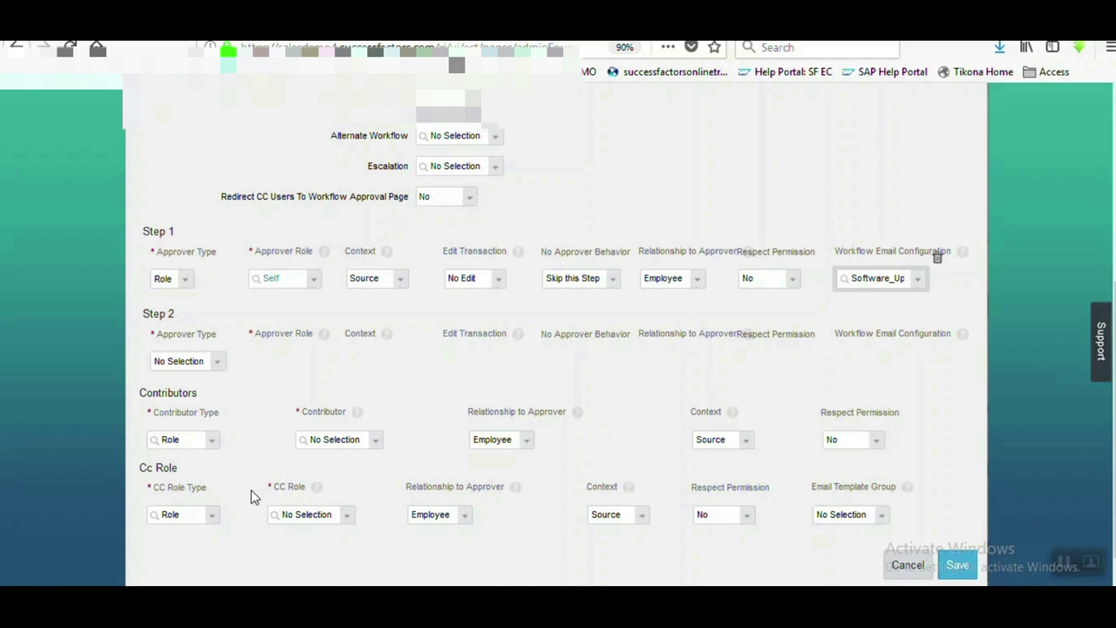
pyautogui.click(209, 519)
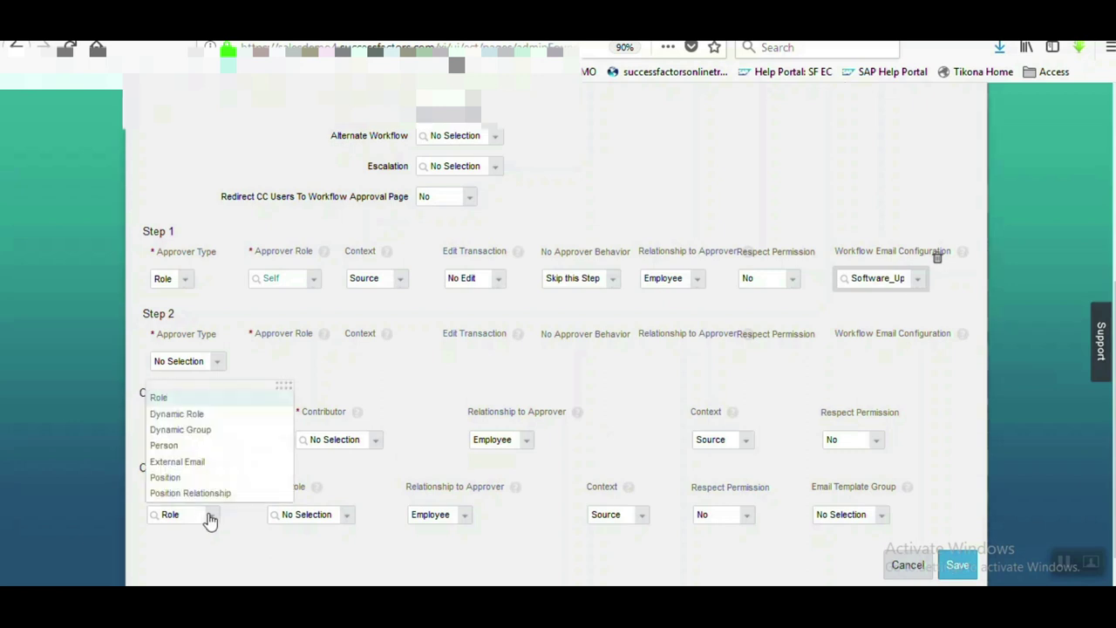
pyautogui.click(183, 430)
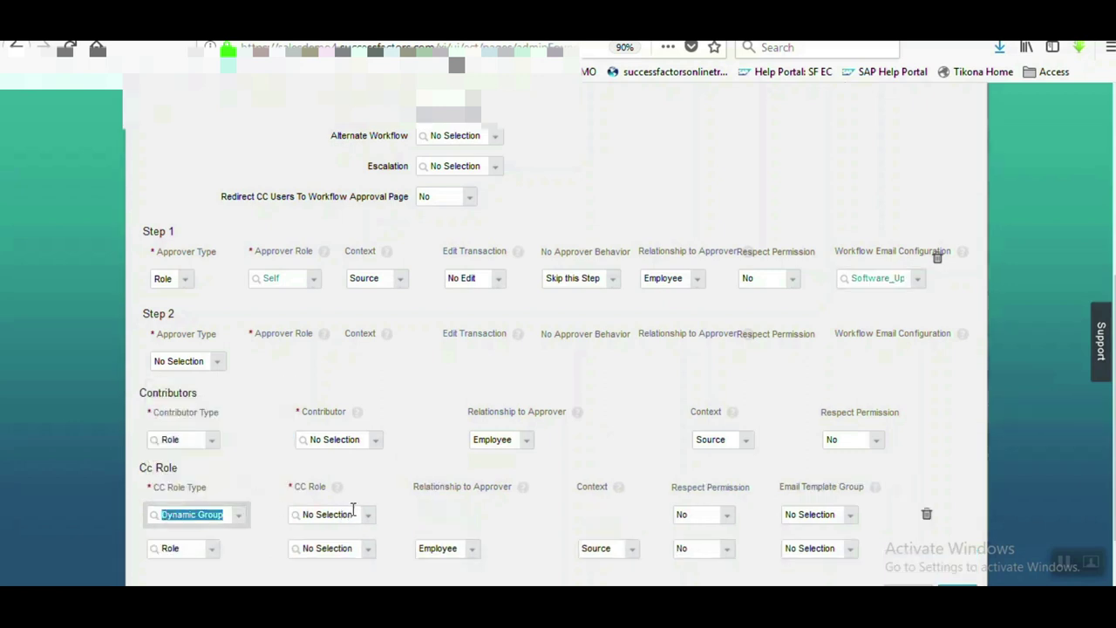
pyautogui.click(370, 520)
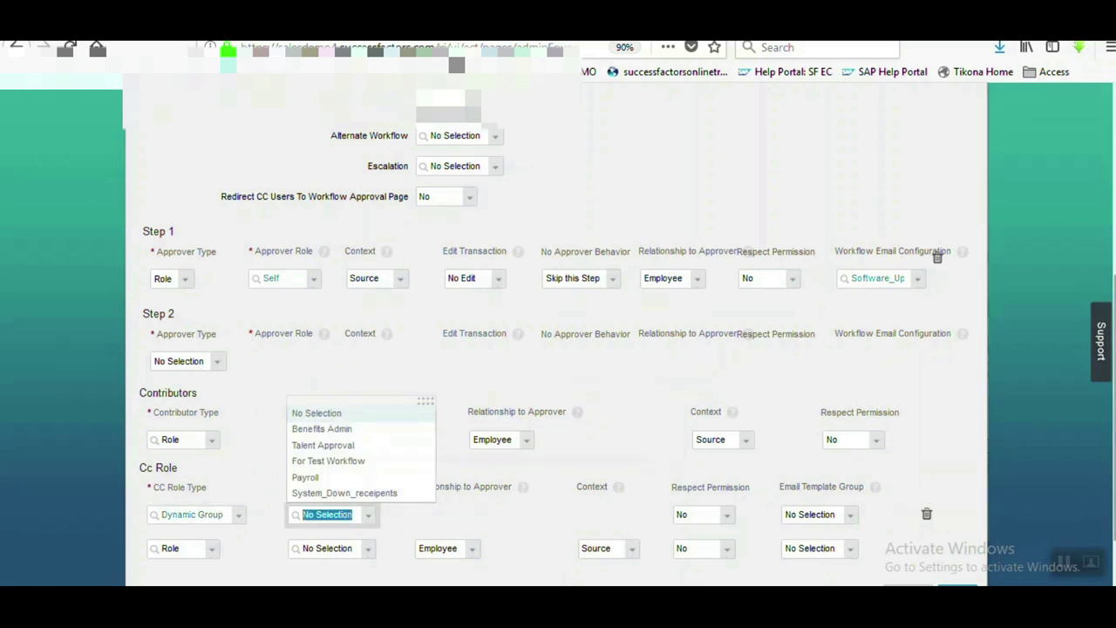
# Step: Open the Admin Center in a separate browser tab, search for the workflow tools and open Manage Workflow Groups
pyautogui.scroll(4, 557, 331)
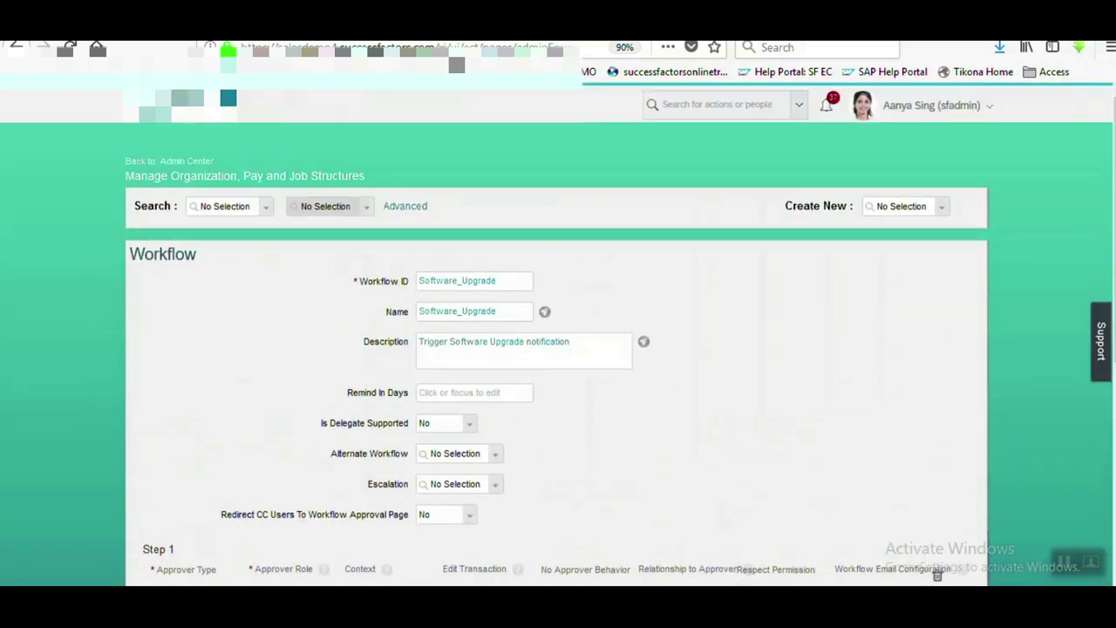
pyautogui.rightClick(200, 165)
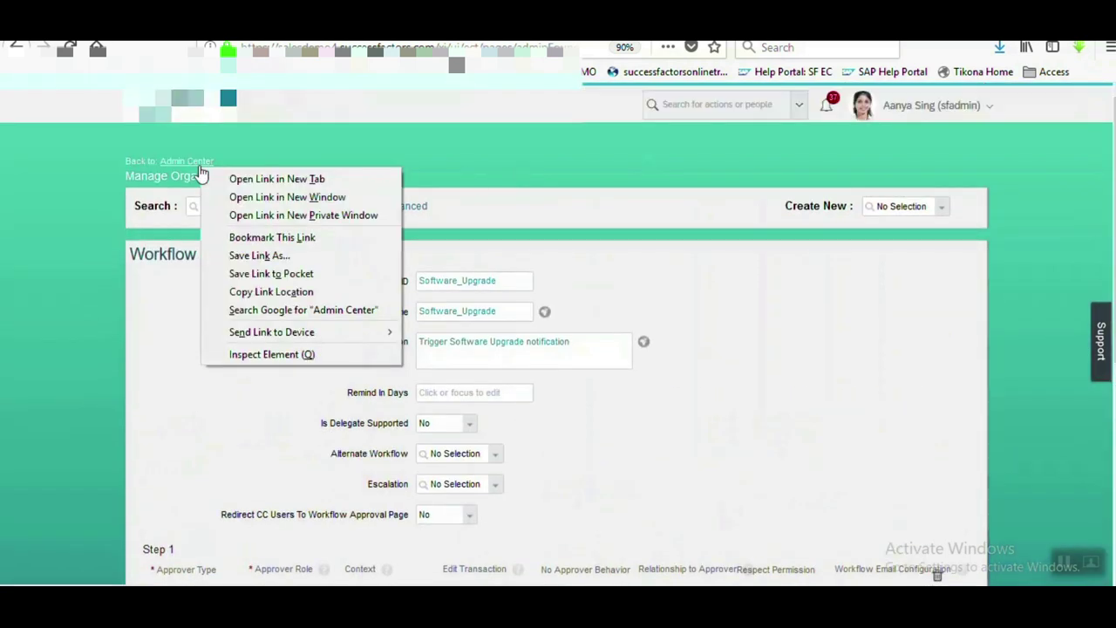
pyautogui.click(276, 179)
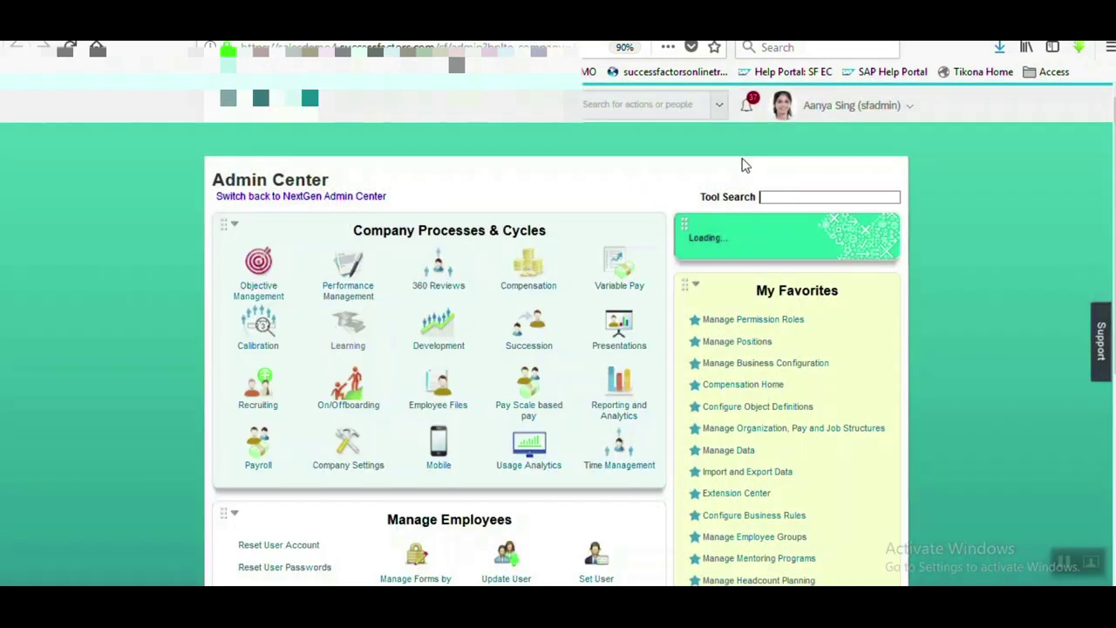
pyautogui.click(666, 105)
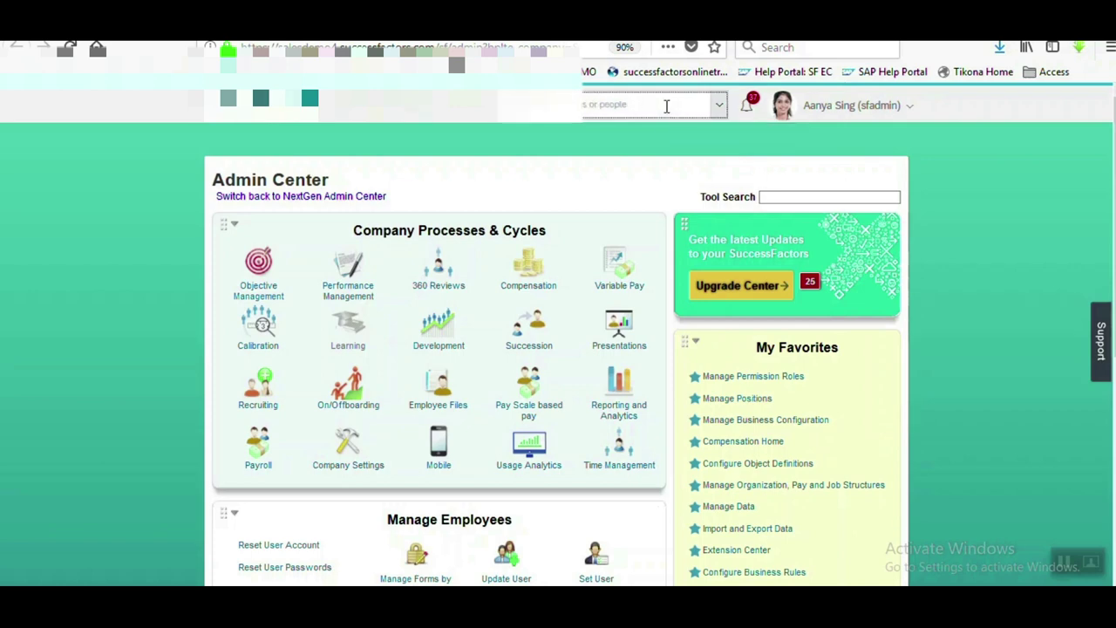
pyautogui.write('manage')
pyautogui.press('BackSpace')
pyautogui.press('BackSpace')
pyautogui.press('BackSpace')
pyautogui.press('BackSpace')
pyautogui.press('BackSpace')
pyautogui.press('BackSpace')
pyautogui.write('manage')
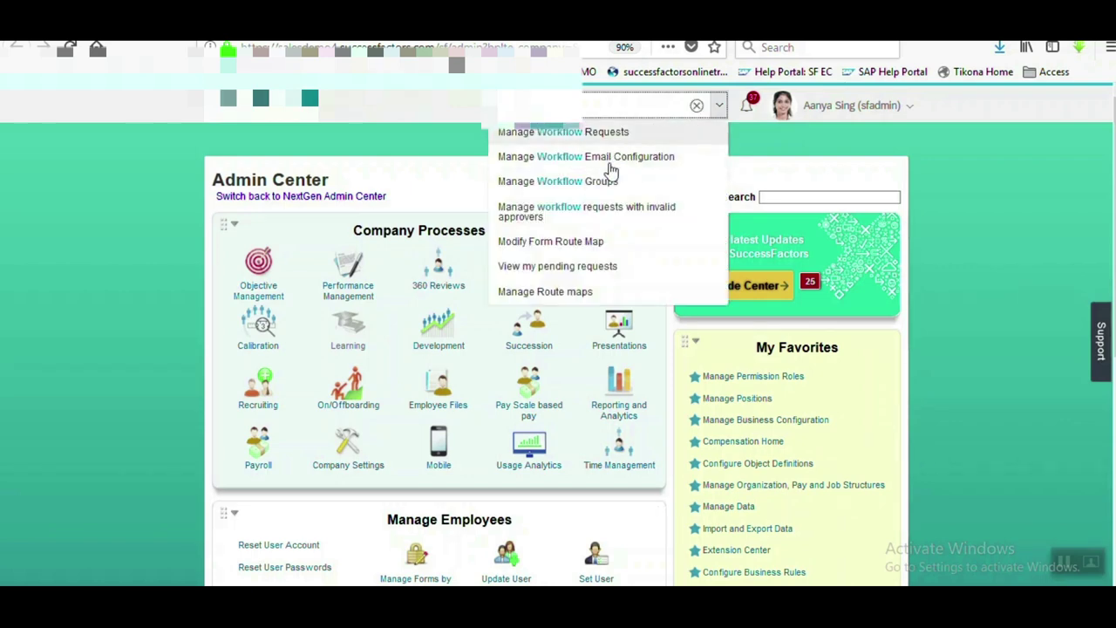
pyautogui.click(610, 181)
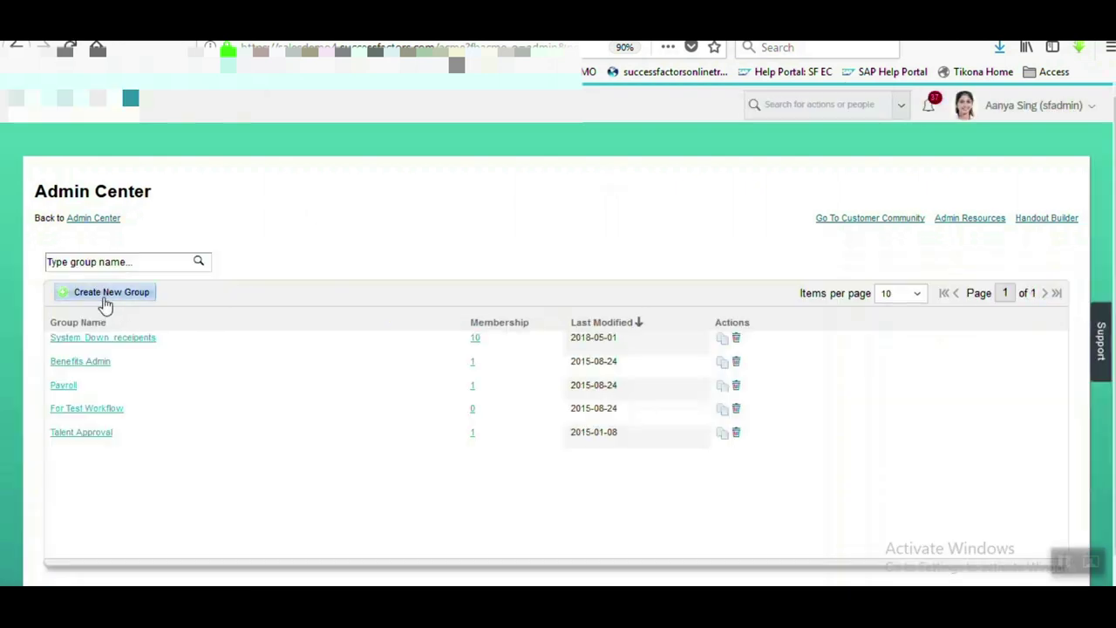
# Step: Start creating a new workflow group and name it Software_Upgrade
pyautogui.click(103, 296)
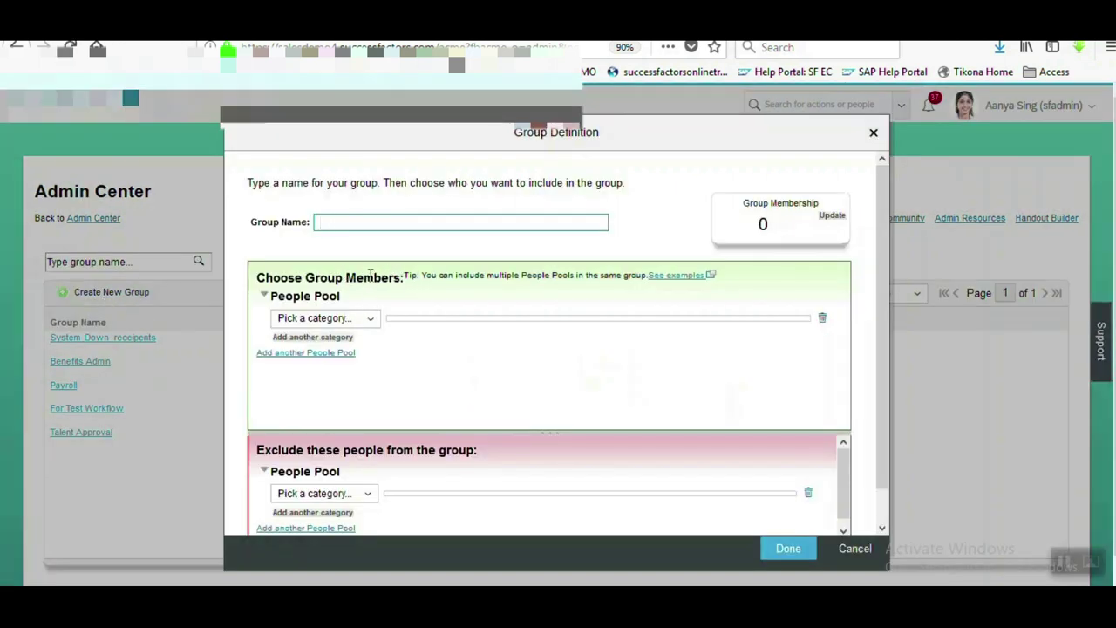
pyautogui.write('Software G')
pyautogui.press('BackSpace')
pyautogui.press('BackSpace')
pyautogui.write('_Upgrade')
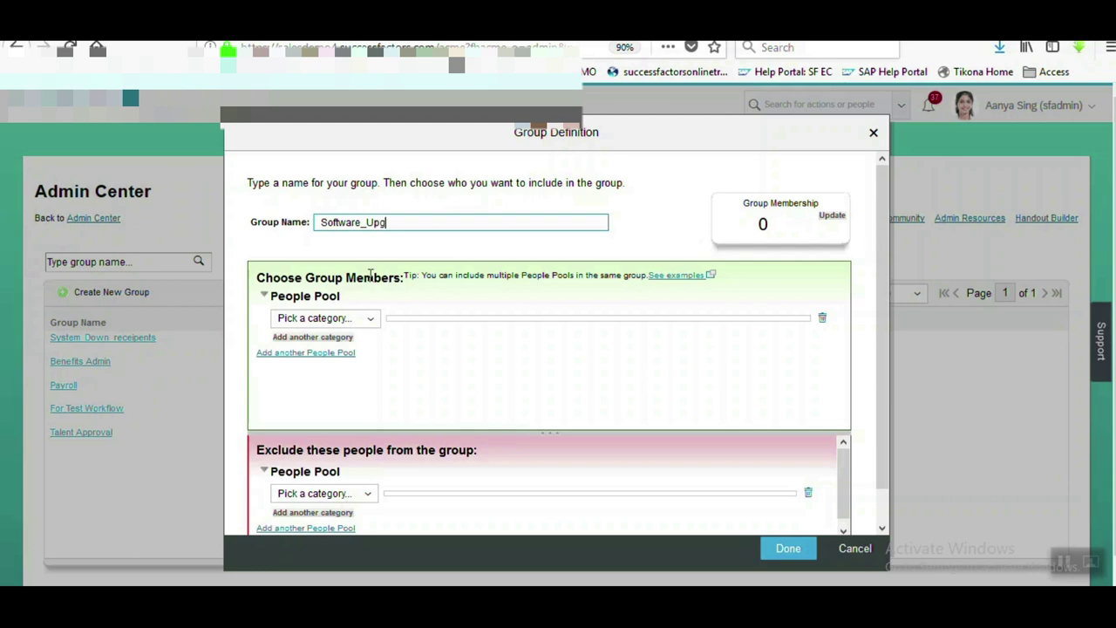
# Step: Include the department Human Resources RU (5000002) in the group's people pool, update the group membership and save the group
pyautogui.click(366, 320)
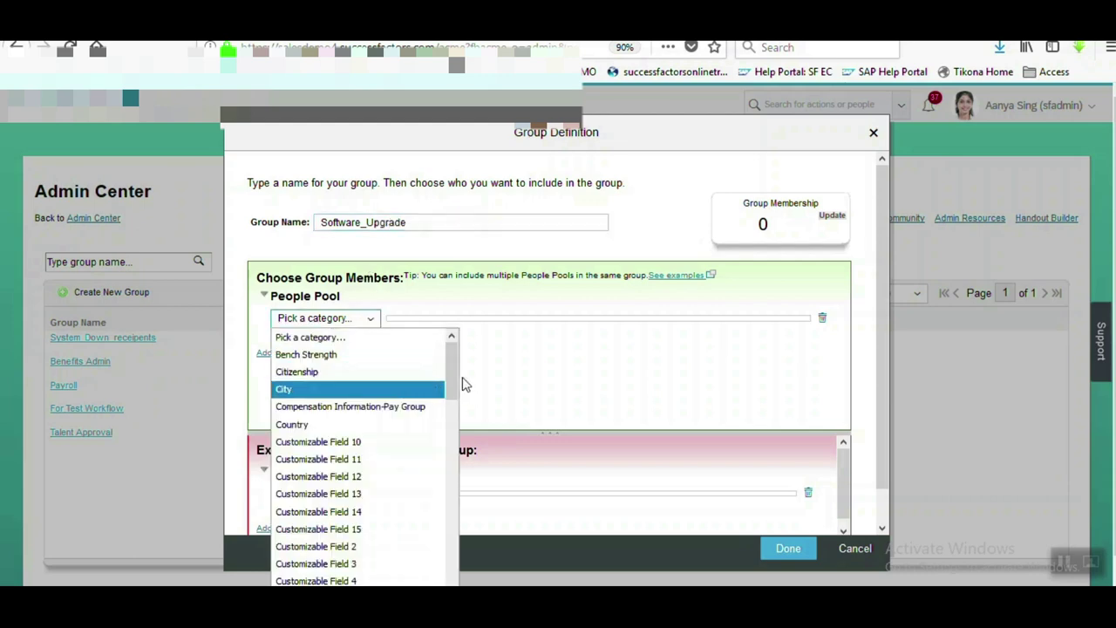
pyautogui.moveTo(452, 373); pyautogui.dragTo(459, 460)
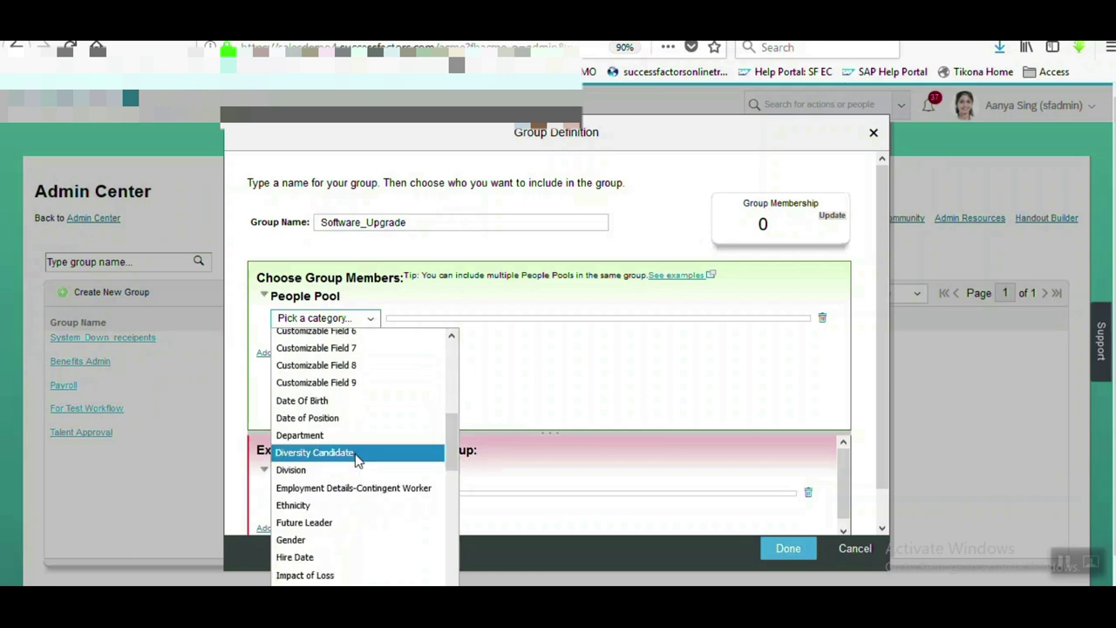
pyautogui.click(310, 435)
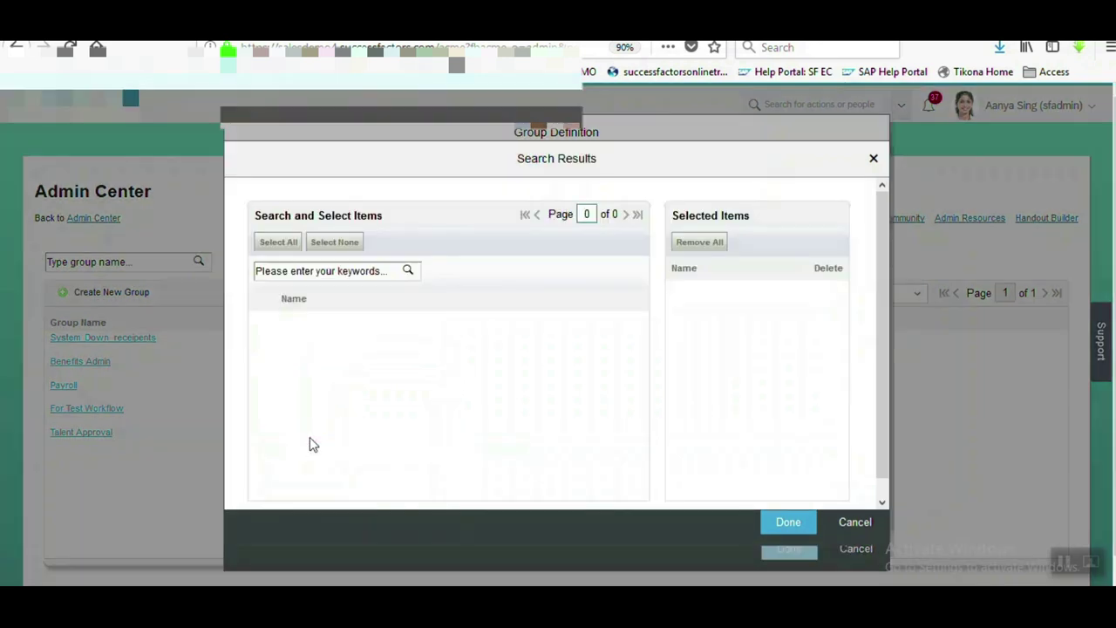
pyautogui.click(409, 274)
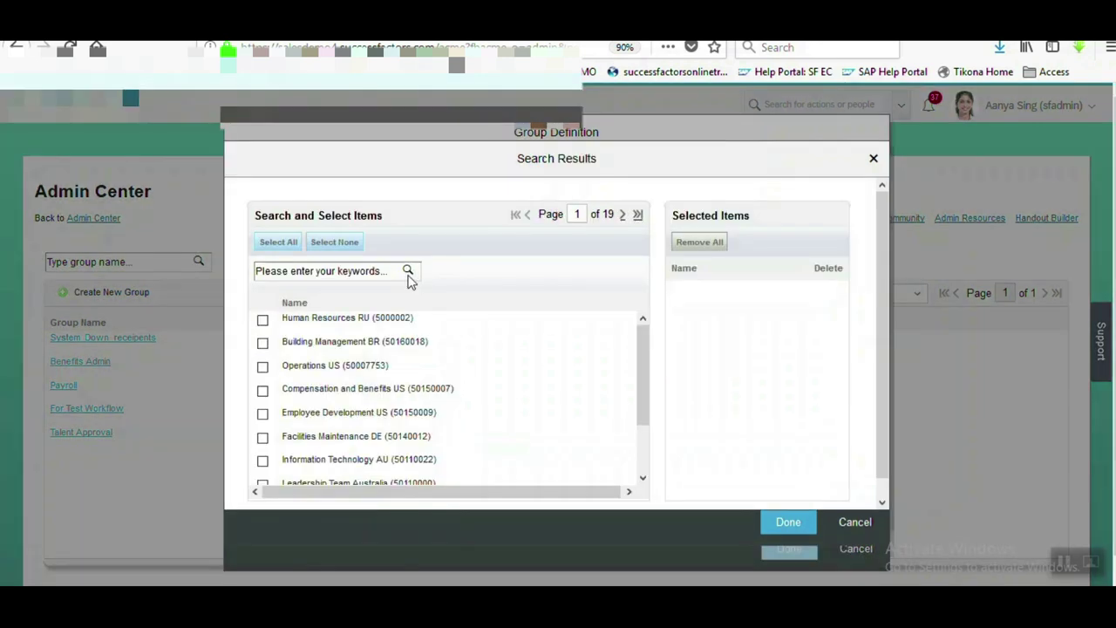
pyautogui.click(263, 319)
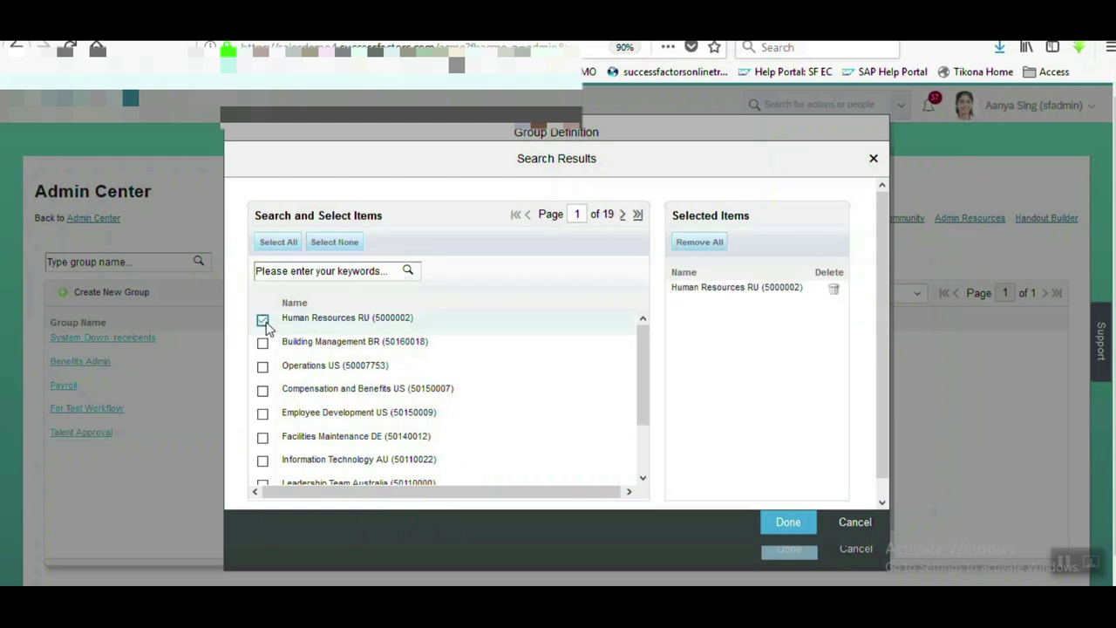
pyautogui.click(793, 524)
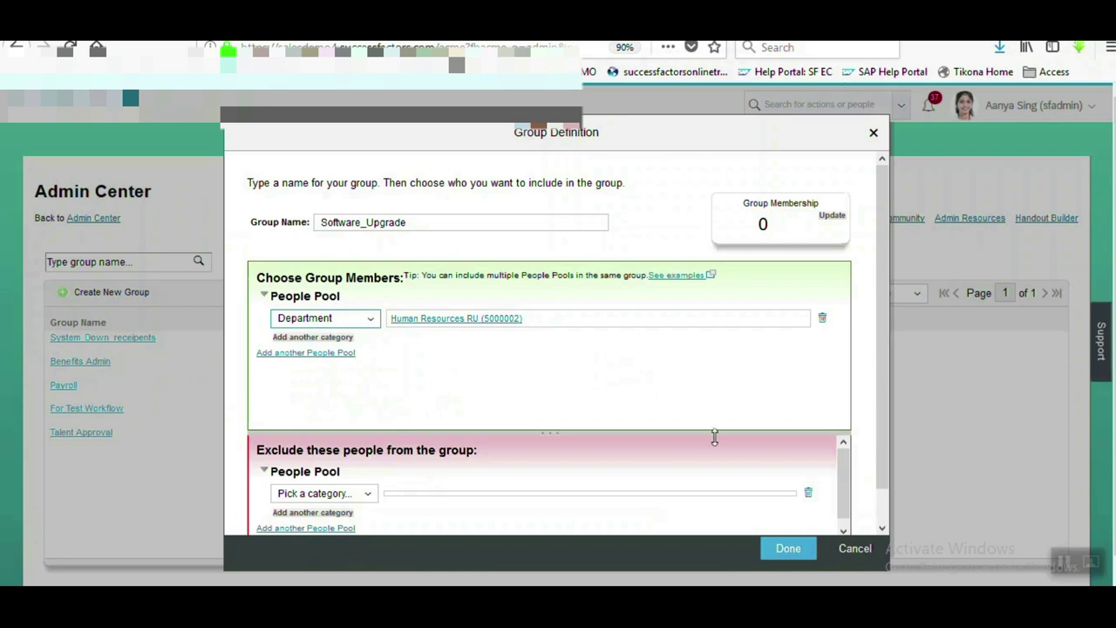
pyautogui.click(833, 216)
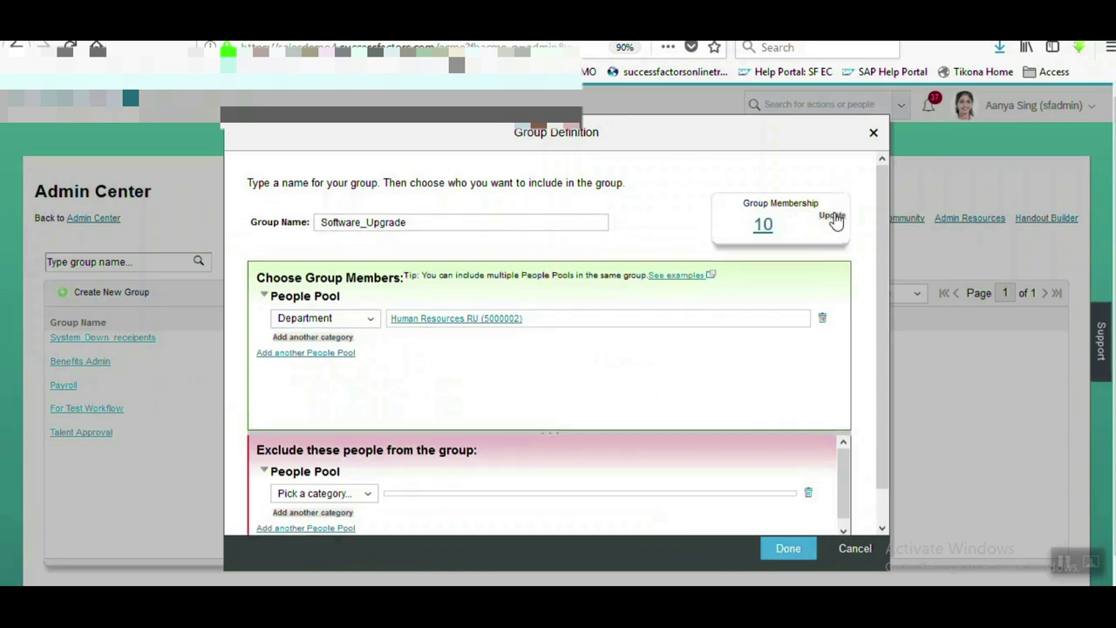
pyautogui.click(800, 556)
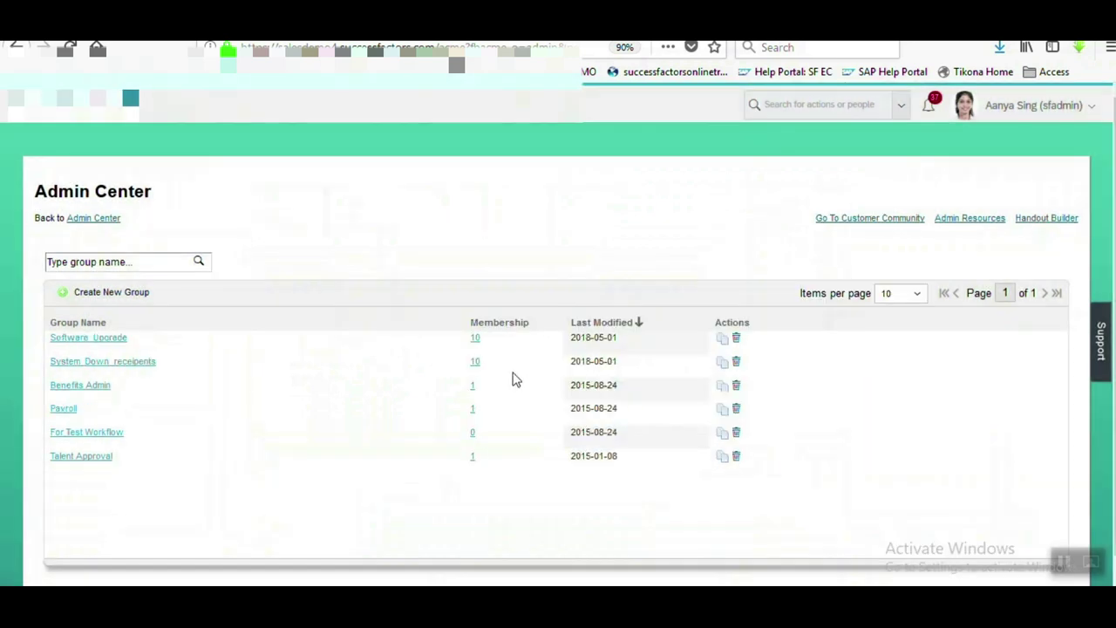
# Step: Review the member list of the Software_Upgrade group and close it
pyautogui.click(476, 342)
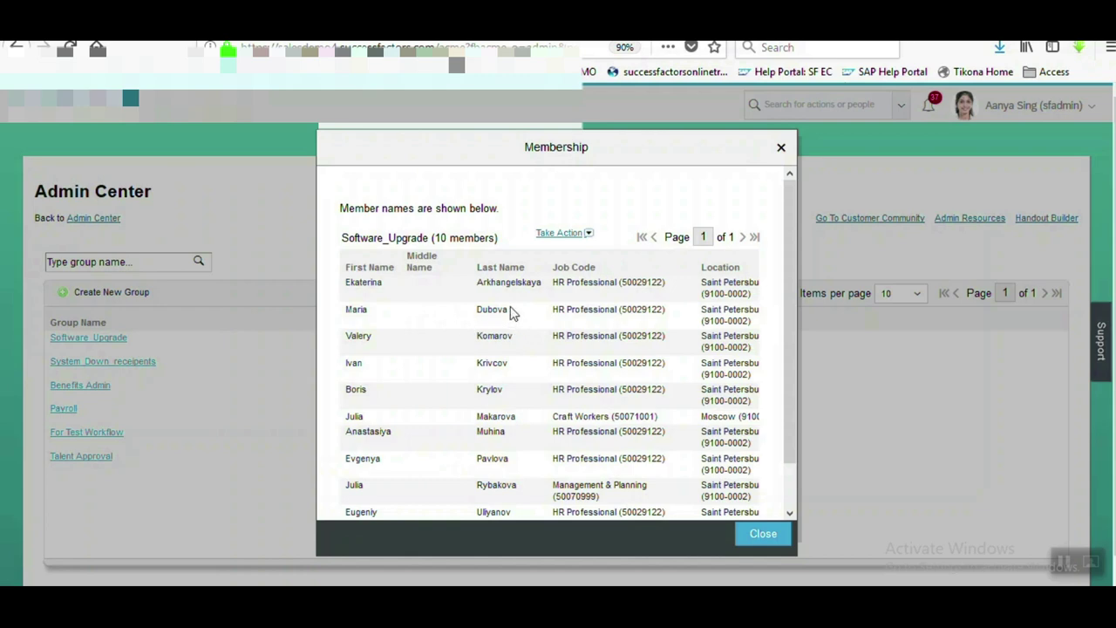
pyautogui.moveTo(511, 312); pyautogui.dragTo(469, 320)
pyautogui.click(762, 552)
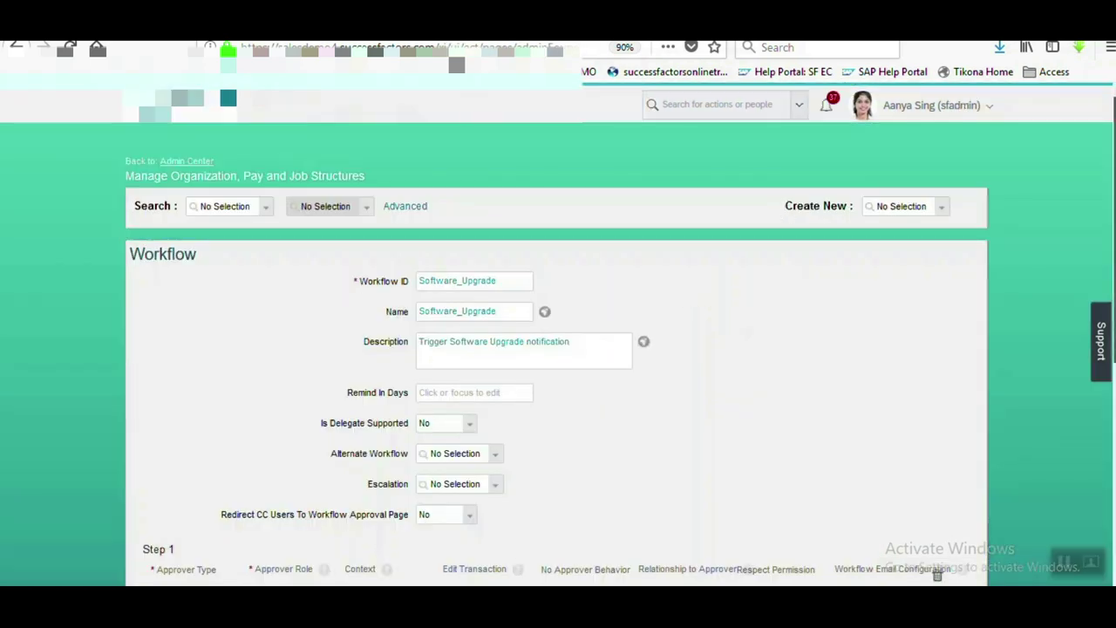
# Step: Back in the workflow form, switch the CC role type to Dynamic Role and back to Dynamic Group, and check the CC role list for the new group
pyautogui.scroll(-5, 488, 465)
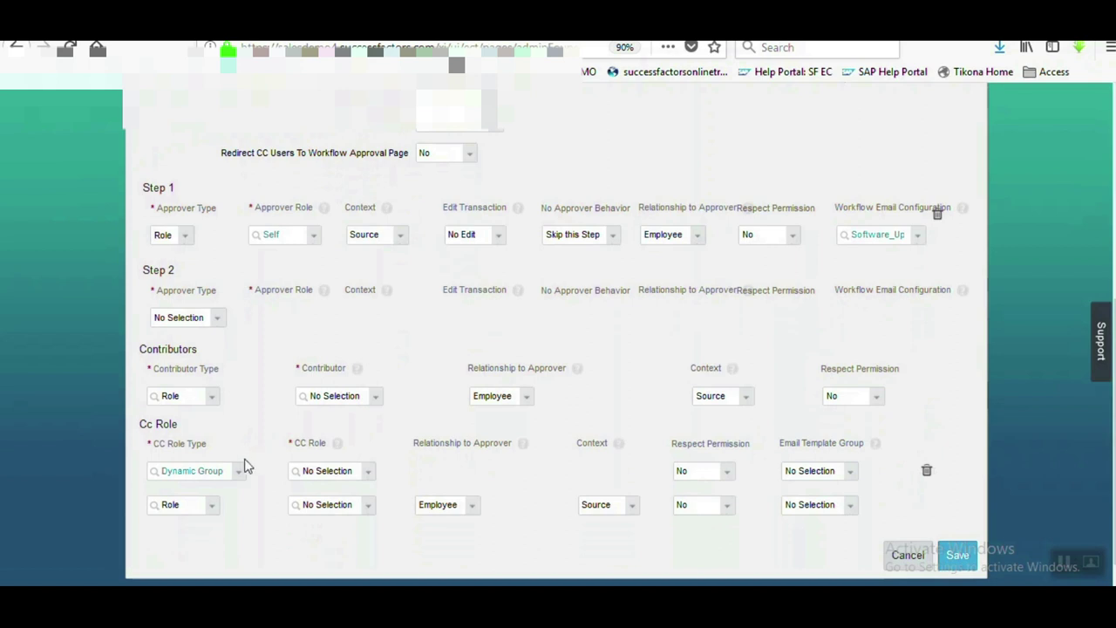
pyautogui.click(241, 472)
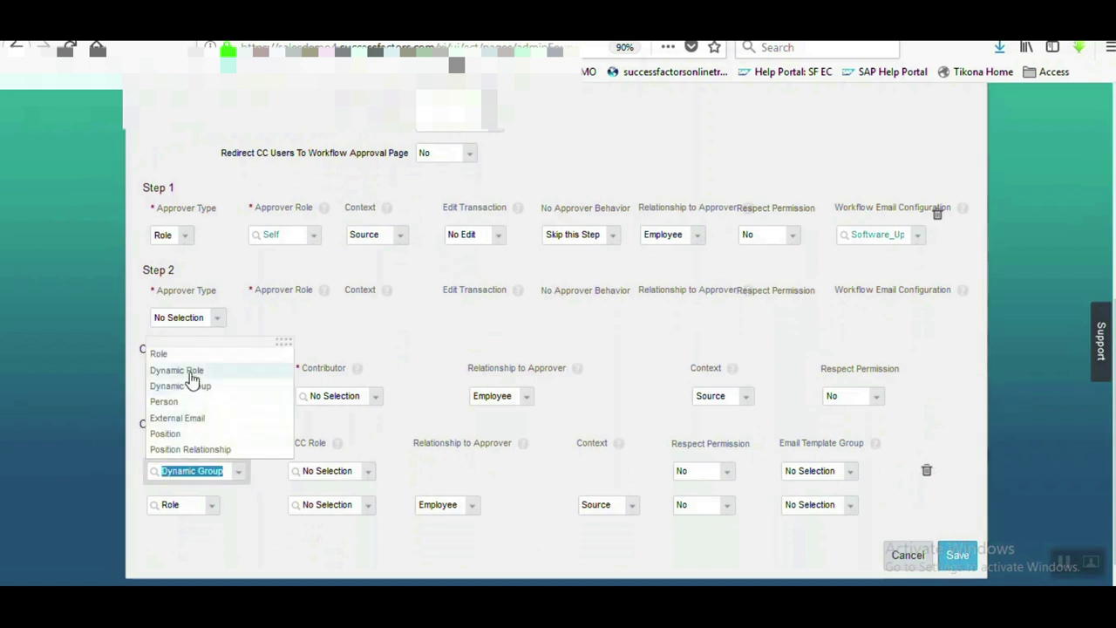
pyautogui.click(192, 381)
pyautogui.click(224, 477)
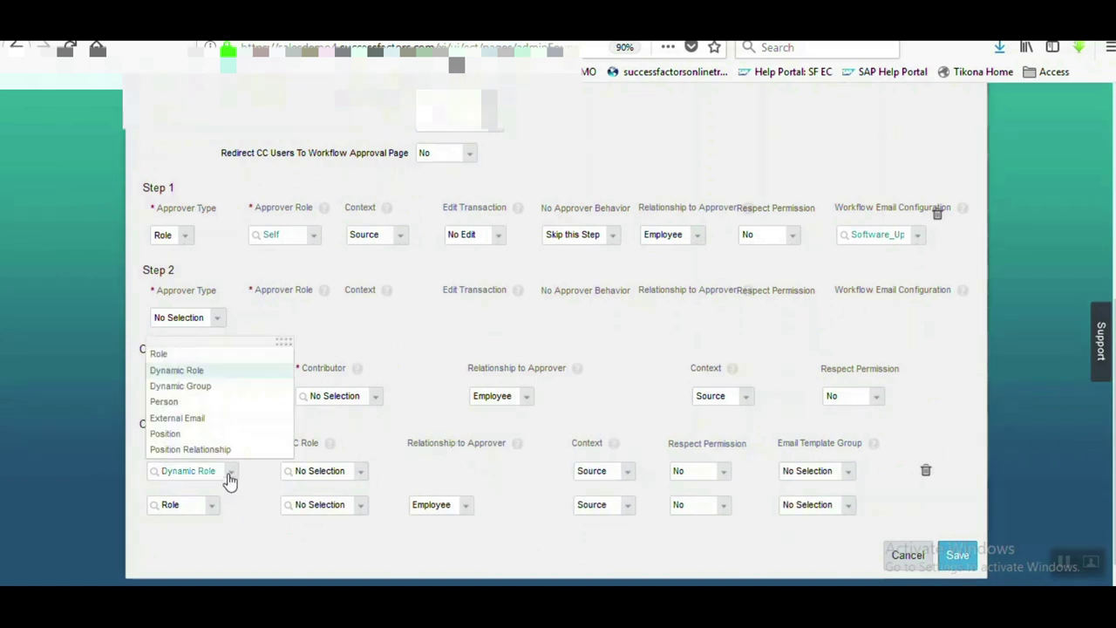
pyautogui.click(200, 392)
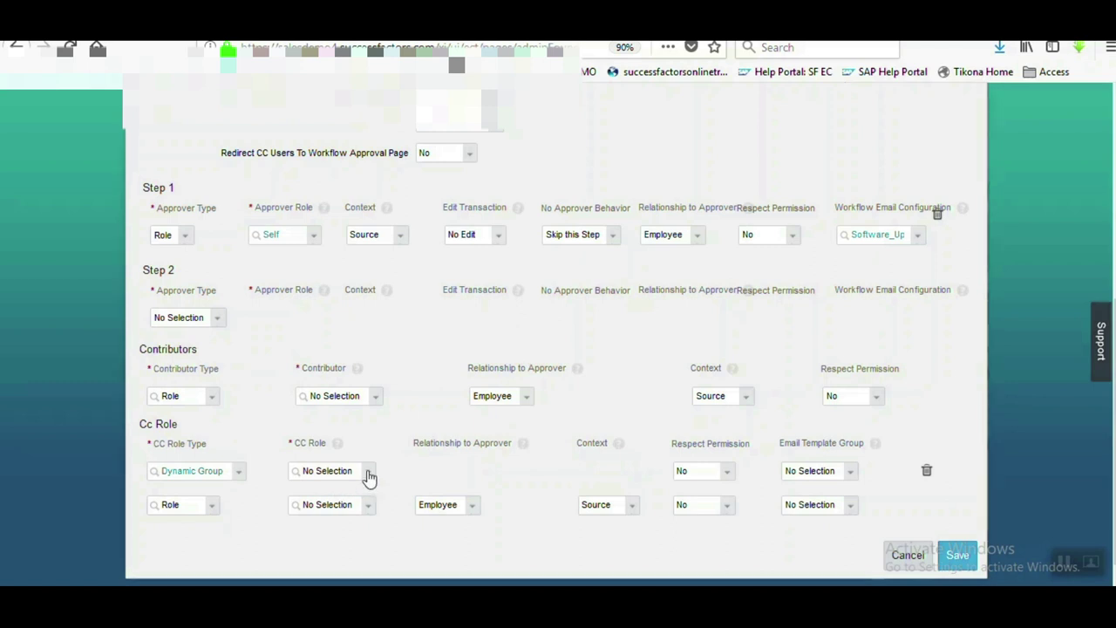
pyautogui.click(369, 473)
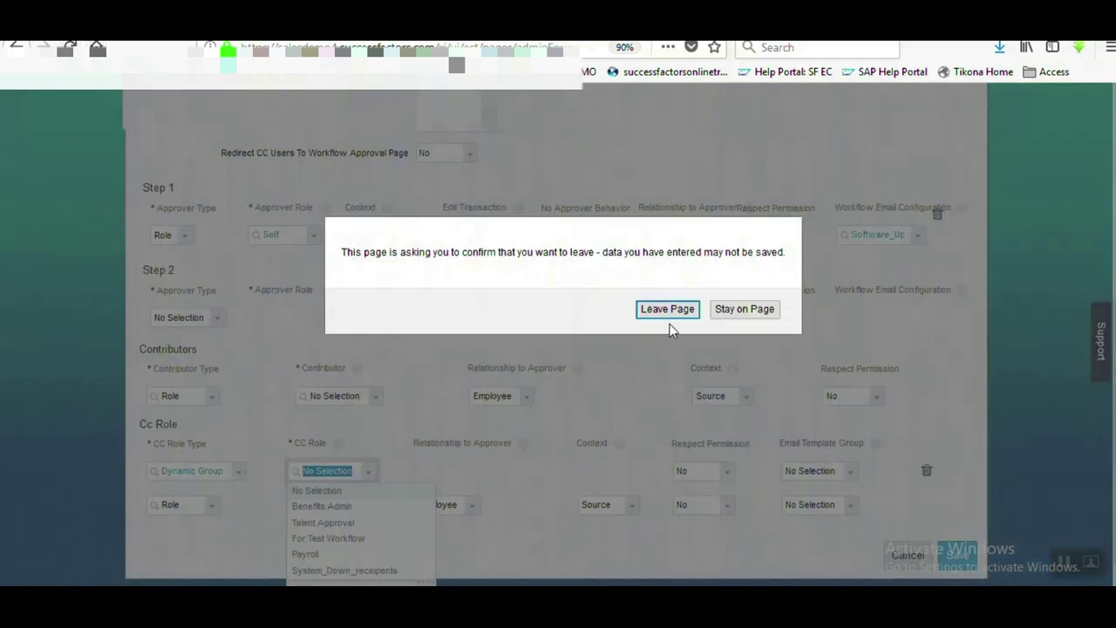
# Step: Leave the unsaved workflow form, discarding its entries, and start creating a new Workflow object
pyautogui.click(666, 312)
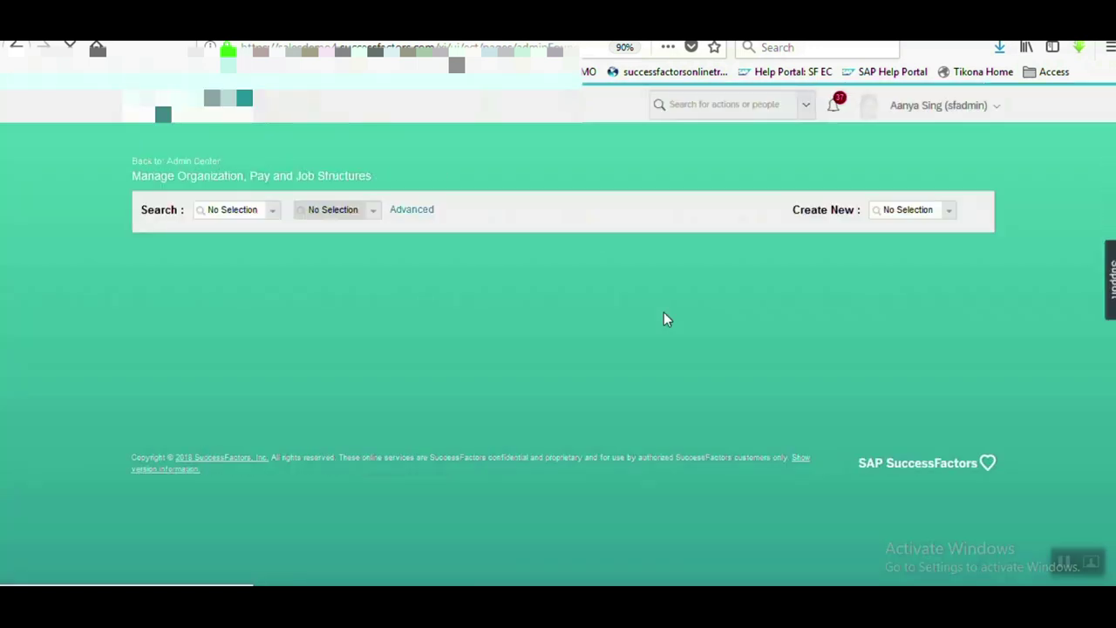
pyautogui.click(911, 209)
pyautogui.write('workflow')
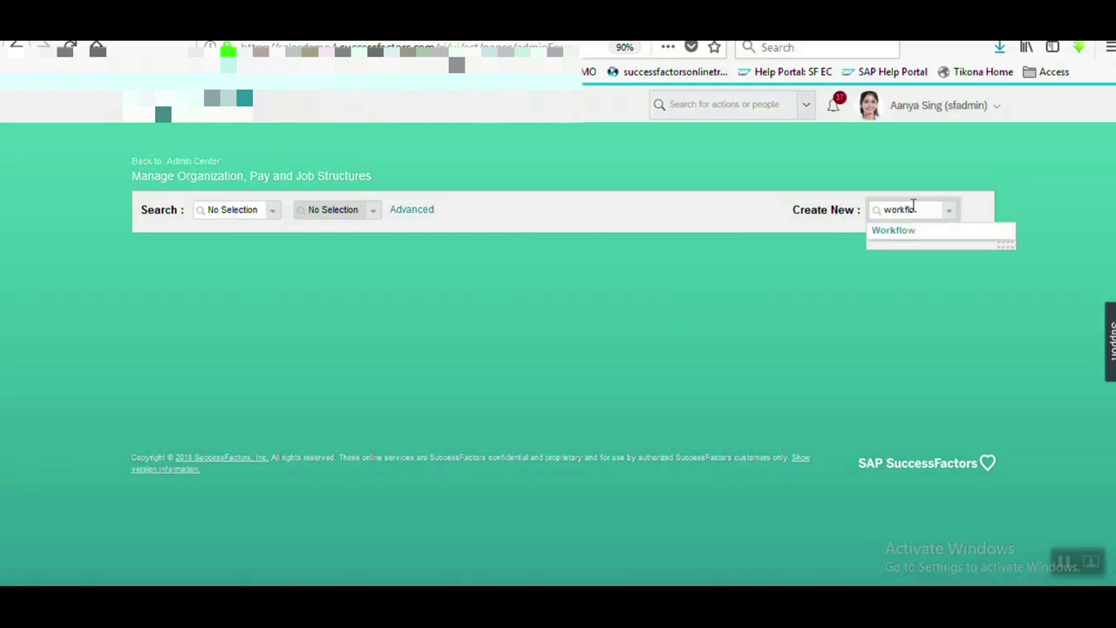
pyautogui.click(893, 231)
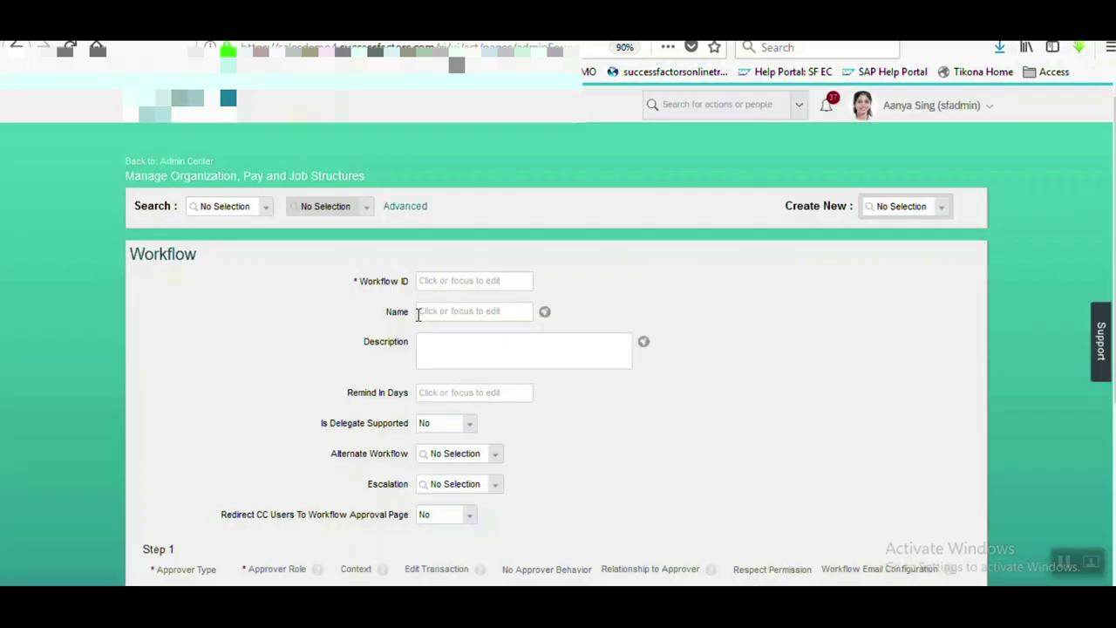
# Step: Enter Software_Upgrade as the workflow ID and name, and Software_Upgrade Notification as the description
pyautogui.click(435, 282)
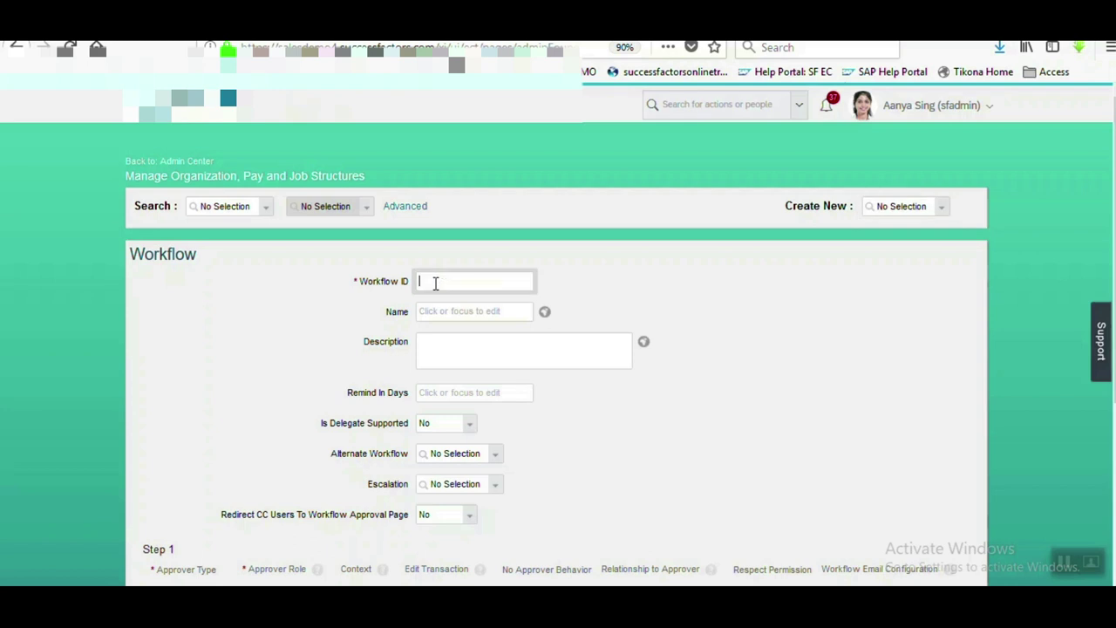
pyautogui.write('Software_Upgrade')
pyautogui.doubleClick(435, 283)
pyautogui.hotkey('ctrl', 'c')
pyautogui.click(442, 312)
pyautogui.hotkey('ctrl', 'v')
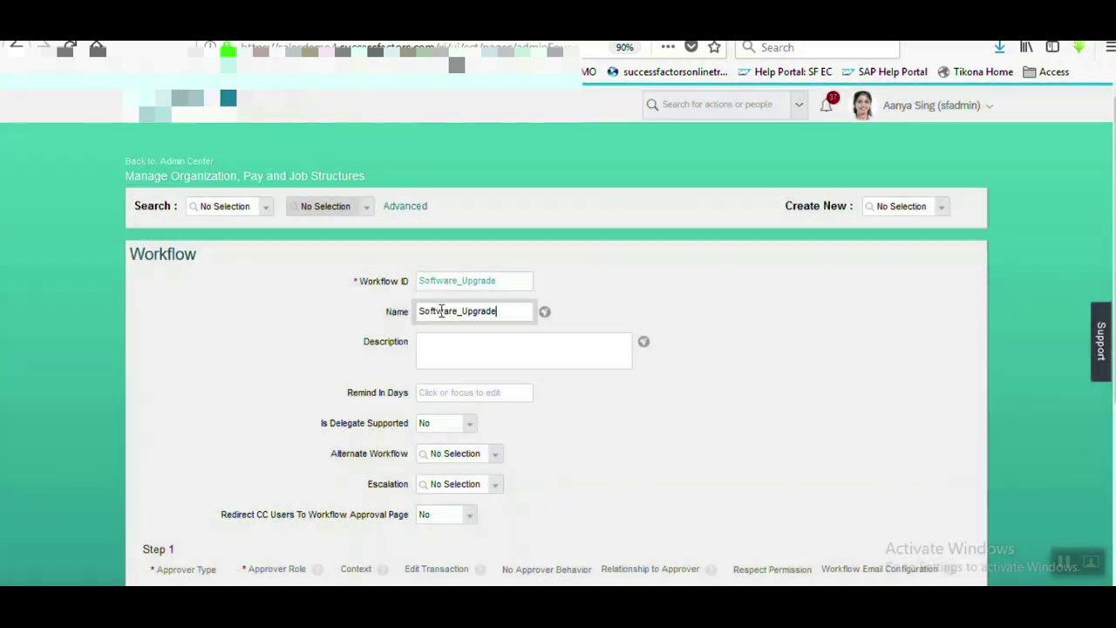
pyautogui.click(449, 344)
pyautogui.hotkey('ctrl', 'v')
pyautogui.write('Not')
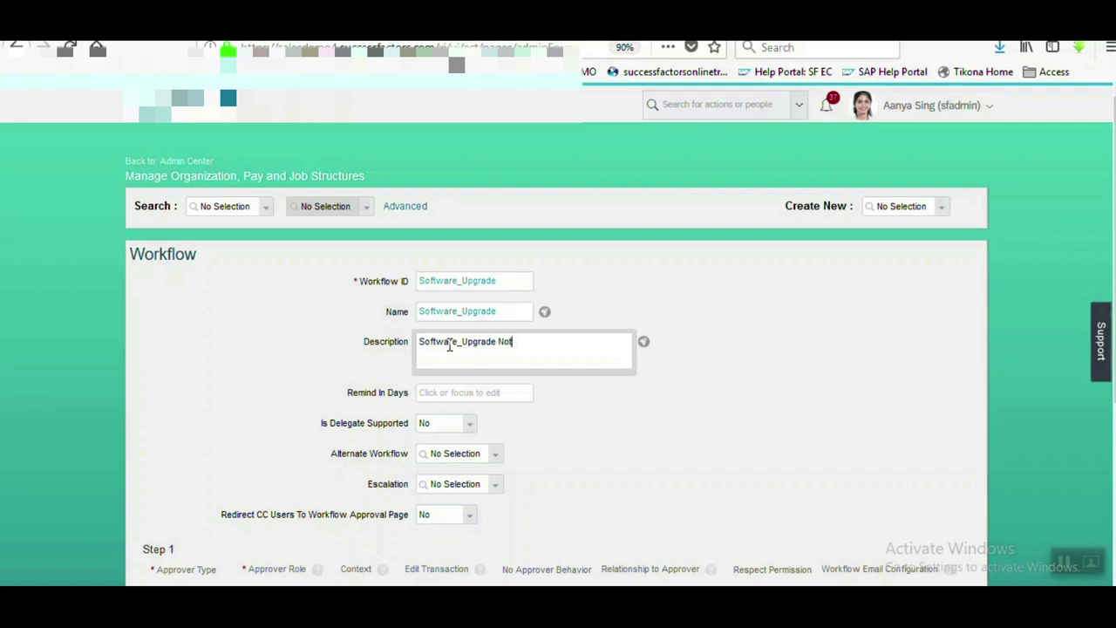
pyautogui.write('ification')
# Step: Set the Step 1 approver type to Role, the approver role to Self and the workflow email configuration to Software_Upgrade
pyautogui.scroll(-3, 980, 432)
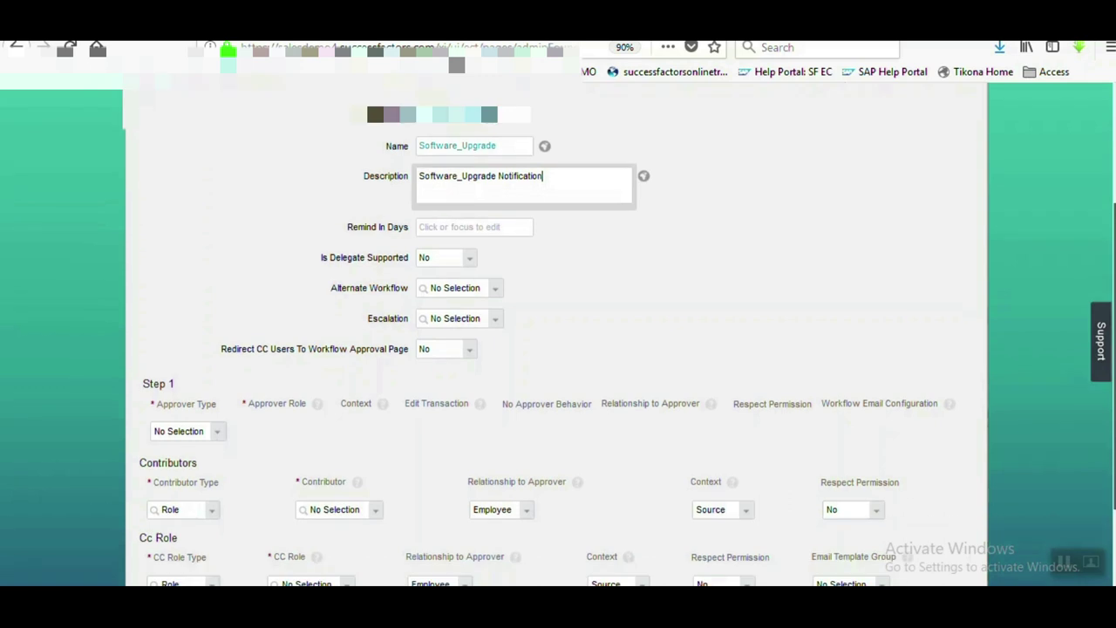
pyautogui.click(215, 309)
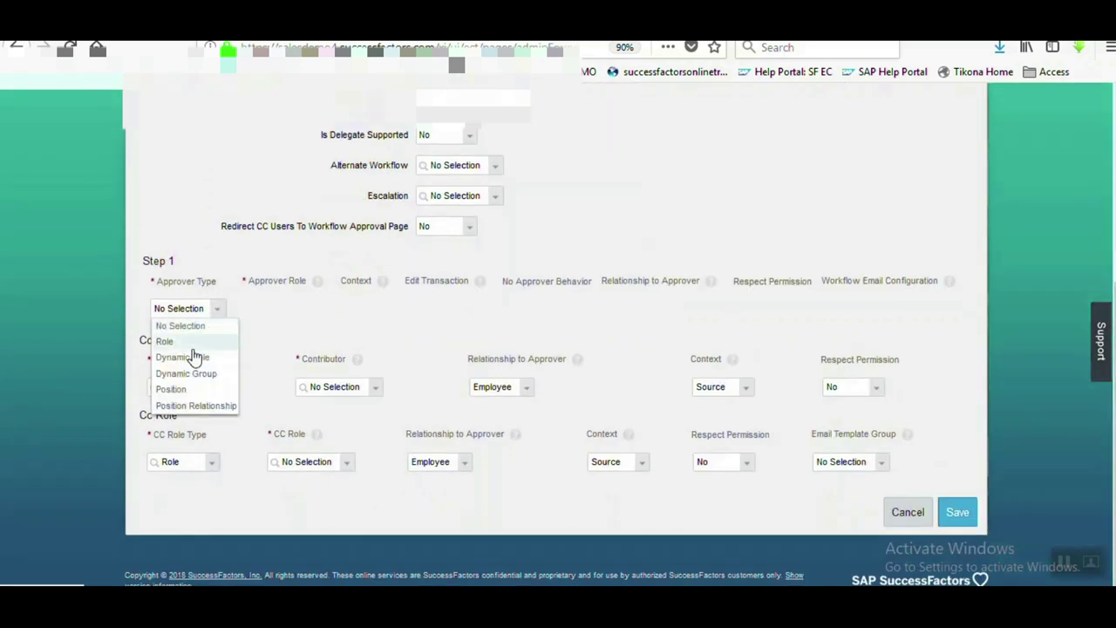
pyautogui.click(164, 341)
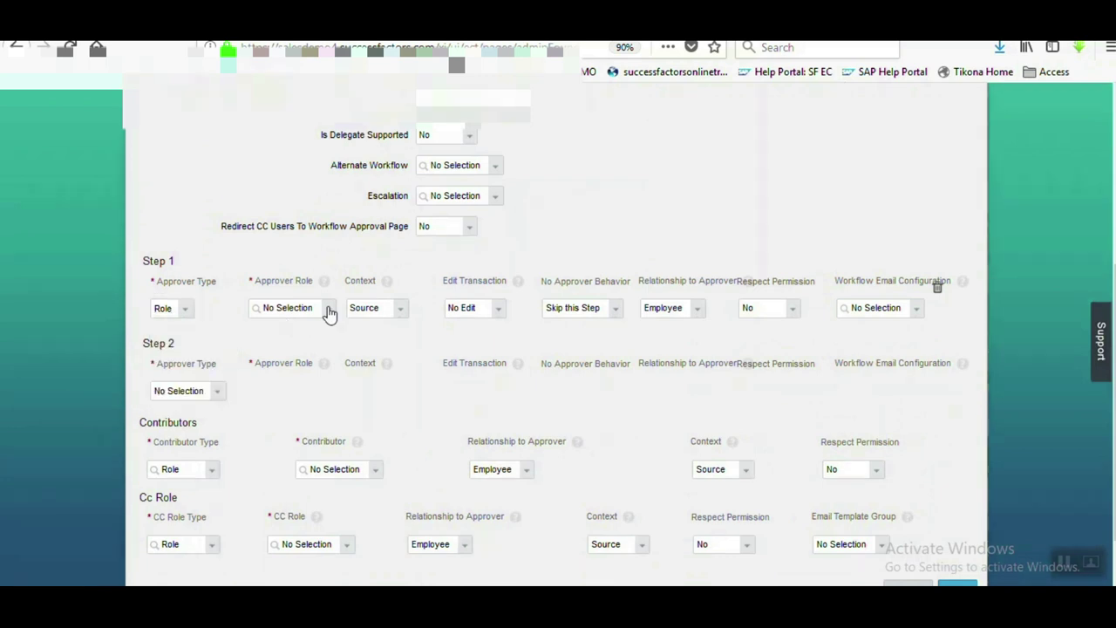
pyautogui.click(328, 308)
pyautogui.click(282, 329)
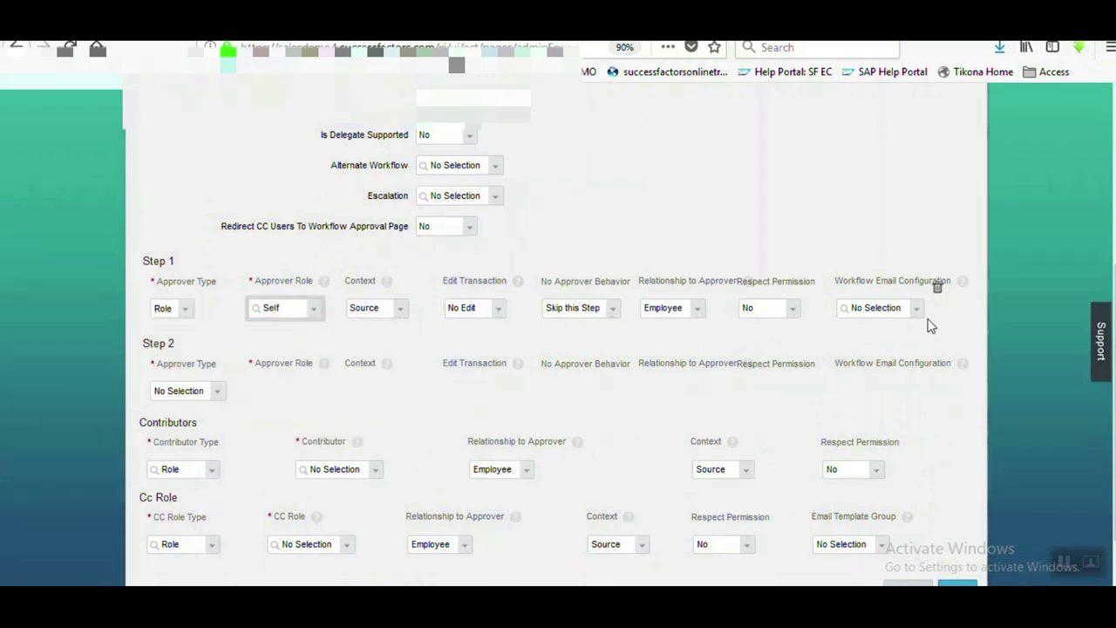
pyautogui.click(913, 308)
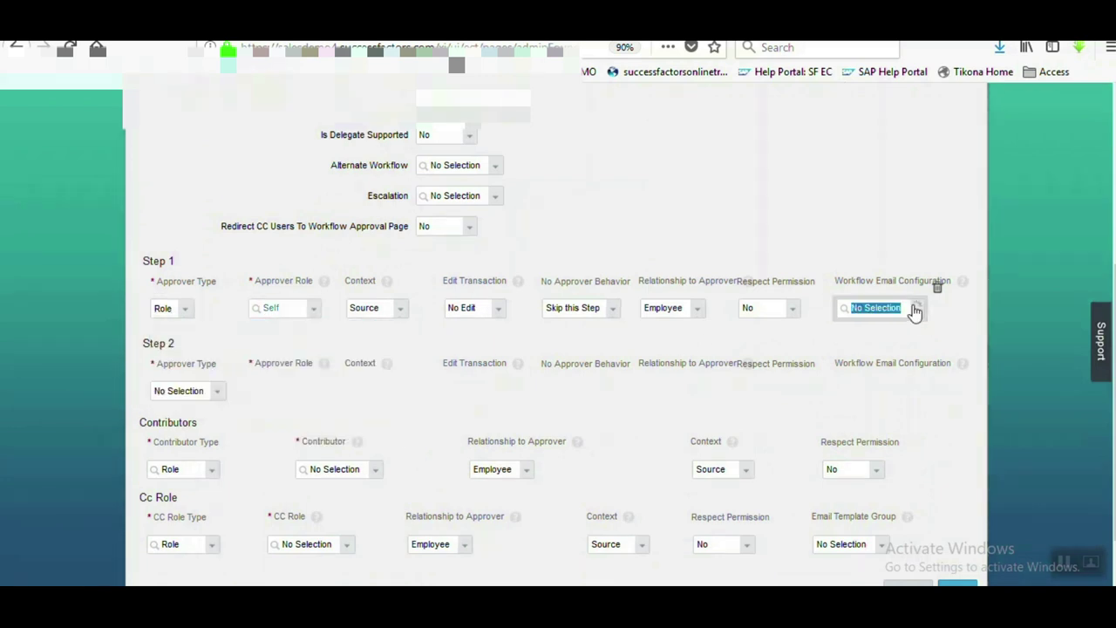
pyautogui.click(862, 330)
# Step: Add the Dynamic Group Software_Upgrade as CC role with the Software_Upgrade email template group, and save the workflow
pyautogui.click(212, 544)
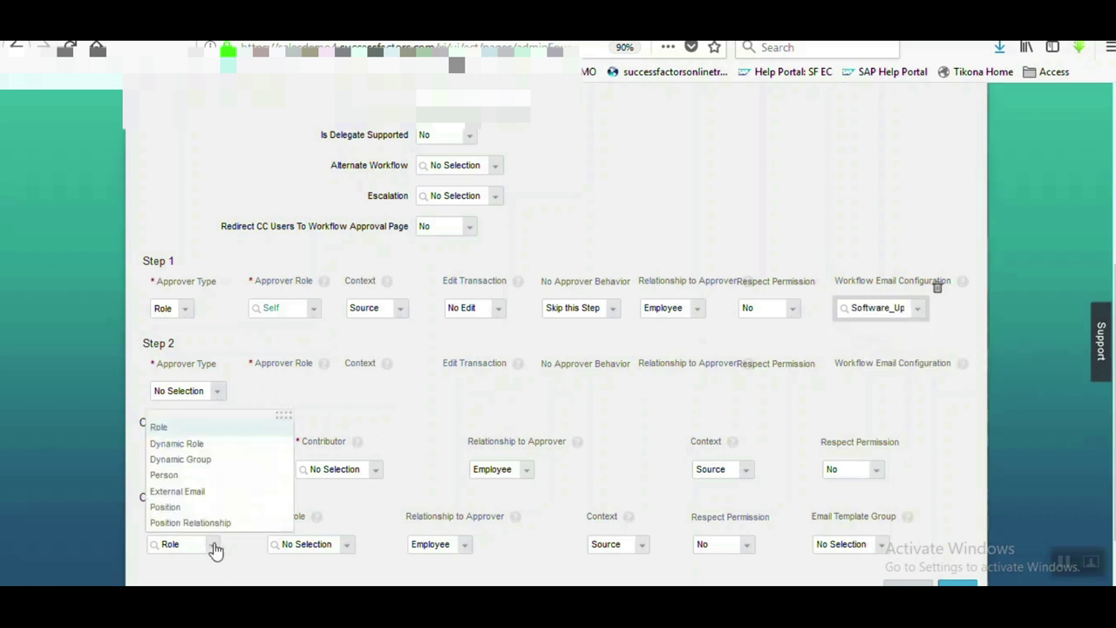
pyautogui.click(180, 459)
pyautogui.click(370, 547)
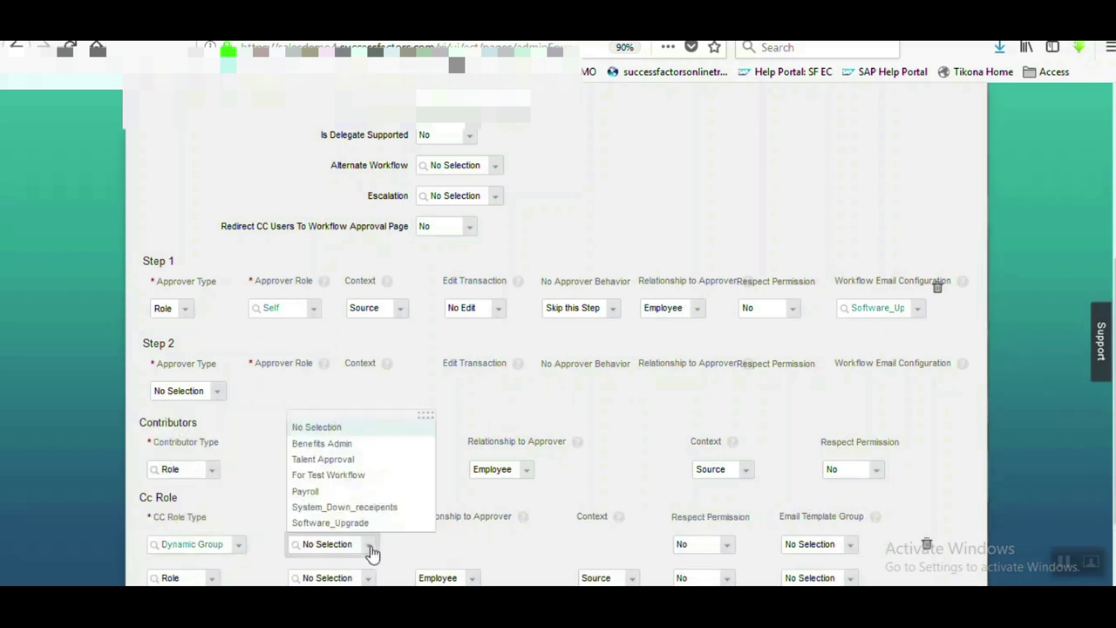
pyautogui.click(352, 523)
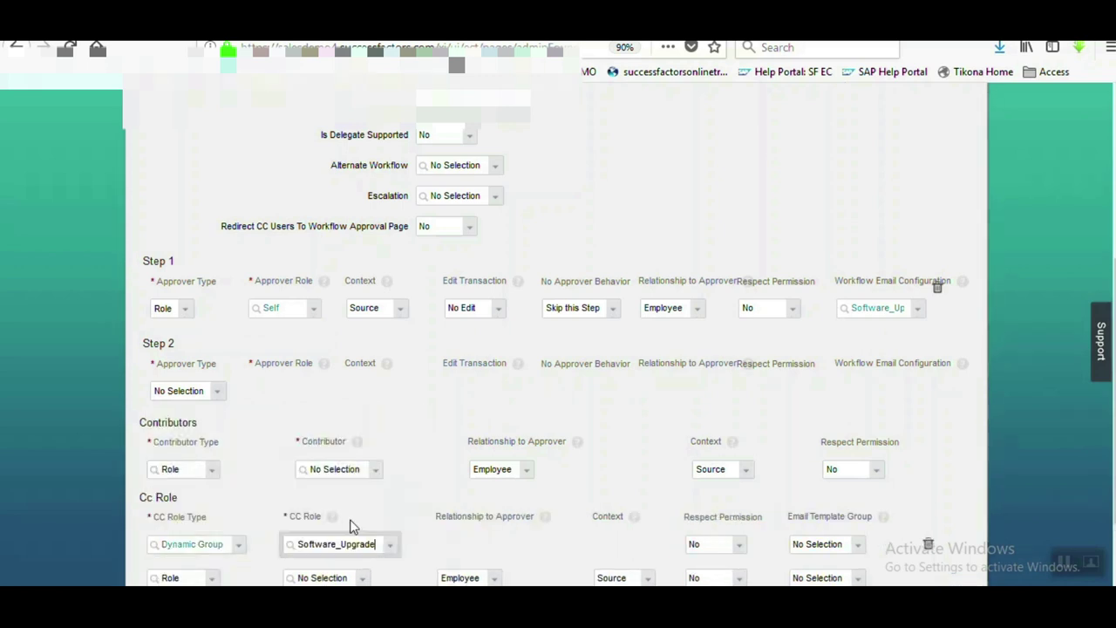
pyautogui.click(857, 547)
pyautogui.click(850, 527)
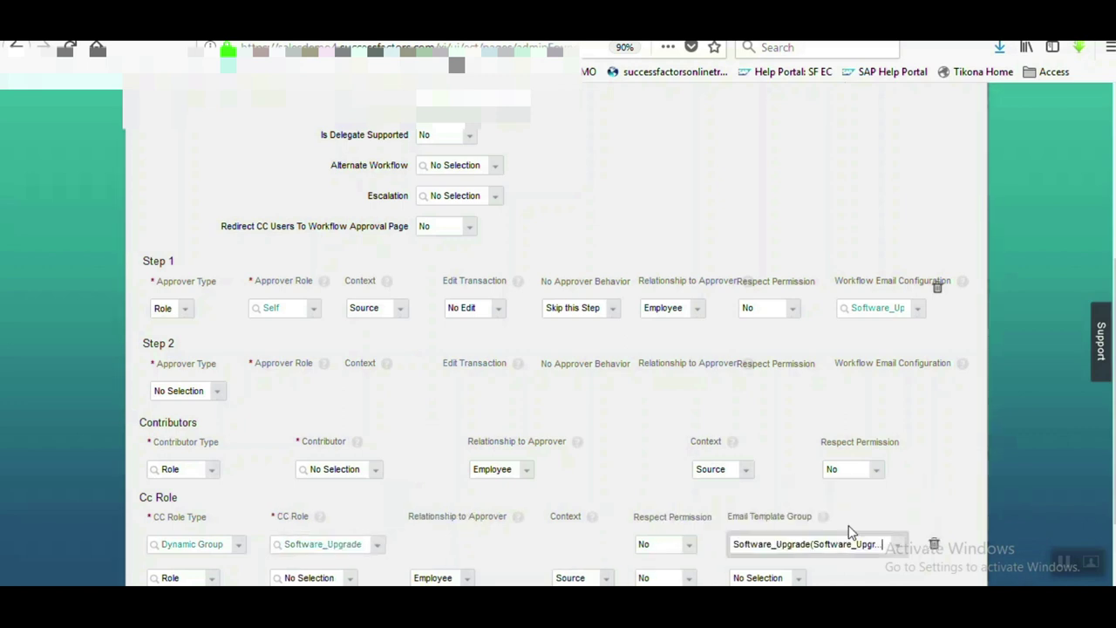
pyautogui.scroll(-2, 850, 392)
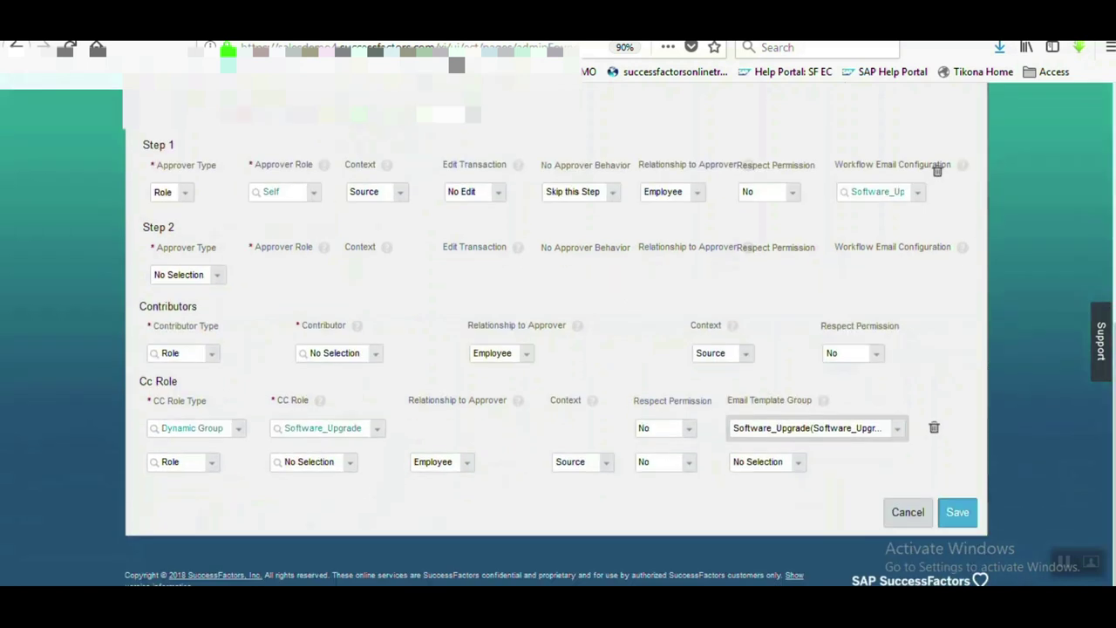
pyautogui.click(955, 515)
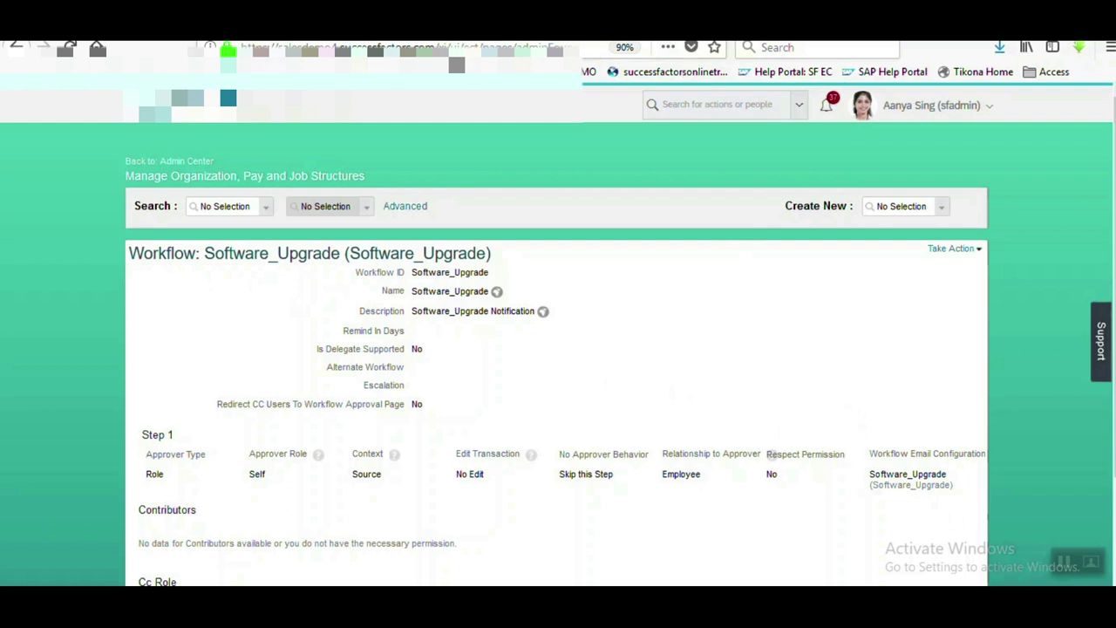
# Step: In the Manage Data browser tab, find the cust_Notification_Trigger object and open its System Down (N1) record
pyautogui.hotkey('ctrl', 'Tab')
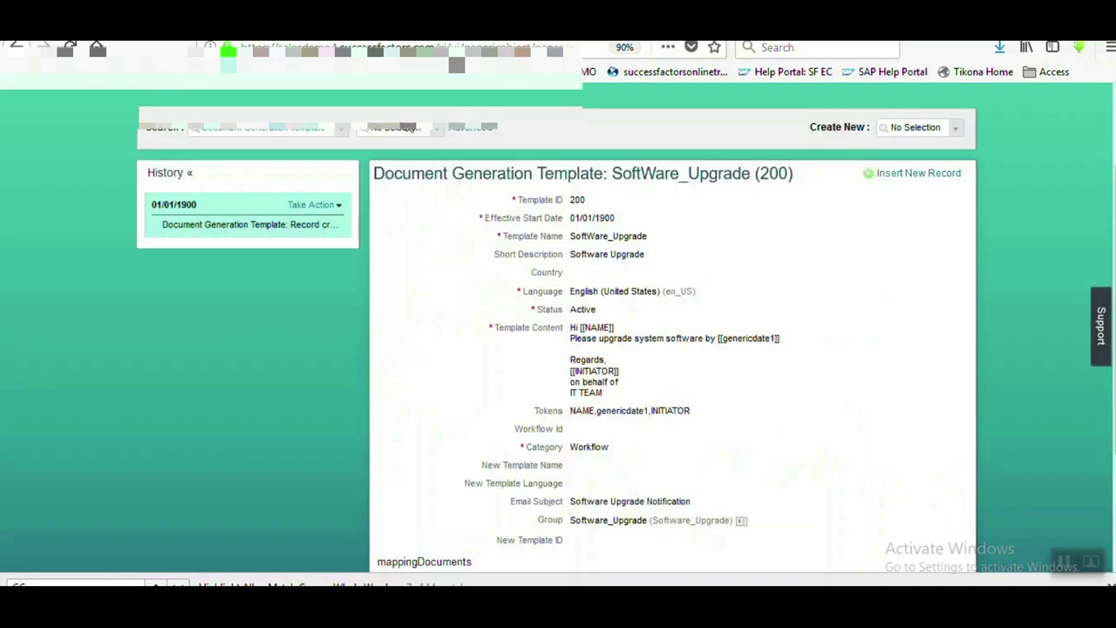
pyautogui.click(261, 127)
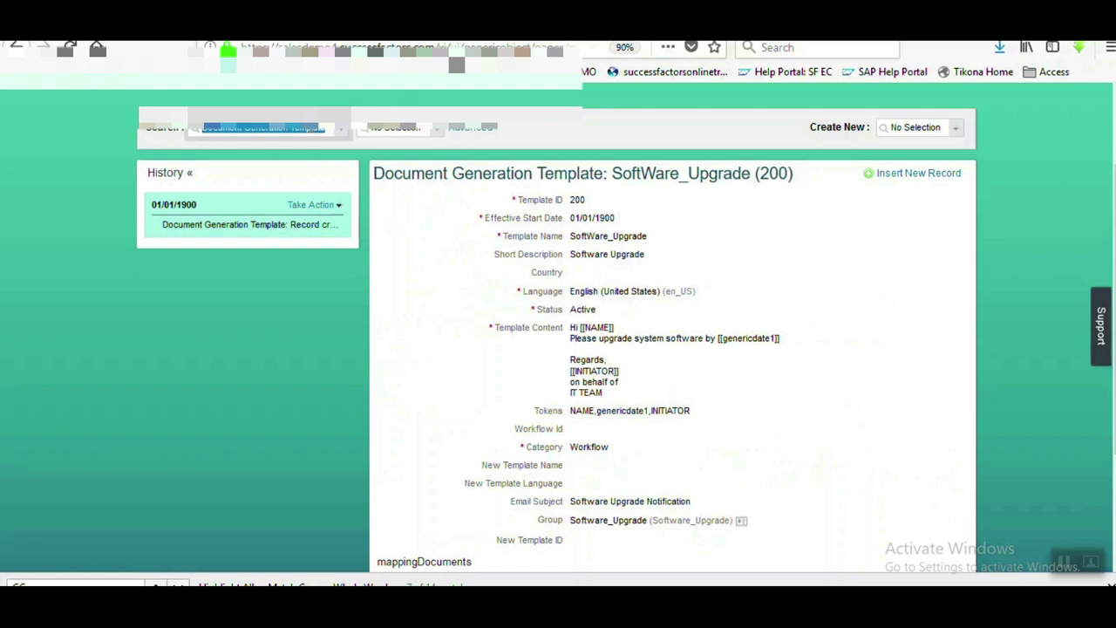
pyautogui.write('notifica')
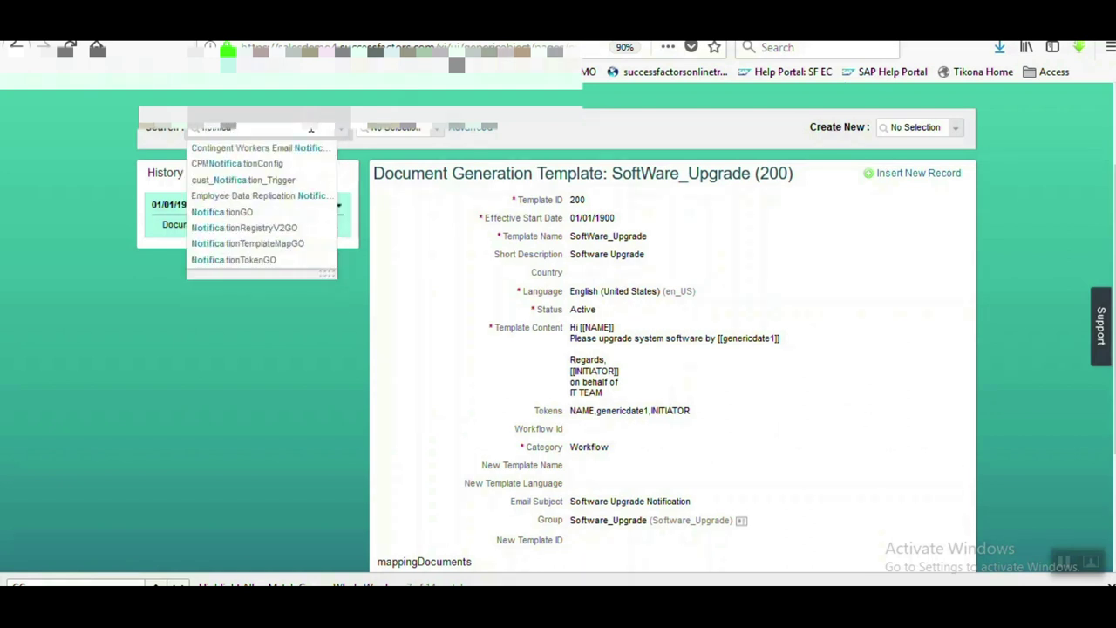
pyautogui.click(244, 183)
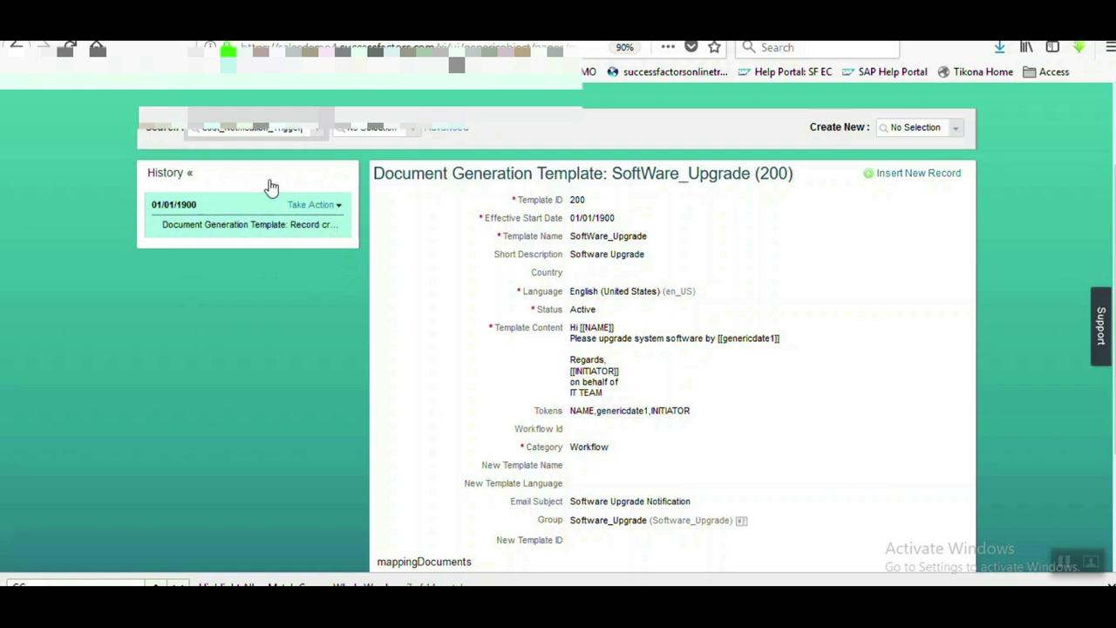
pyautogui.click(401, 132)
pyautogui.click(384, 148)
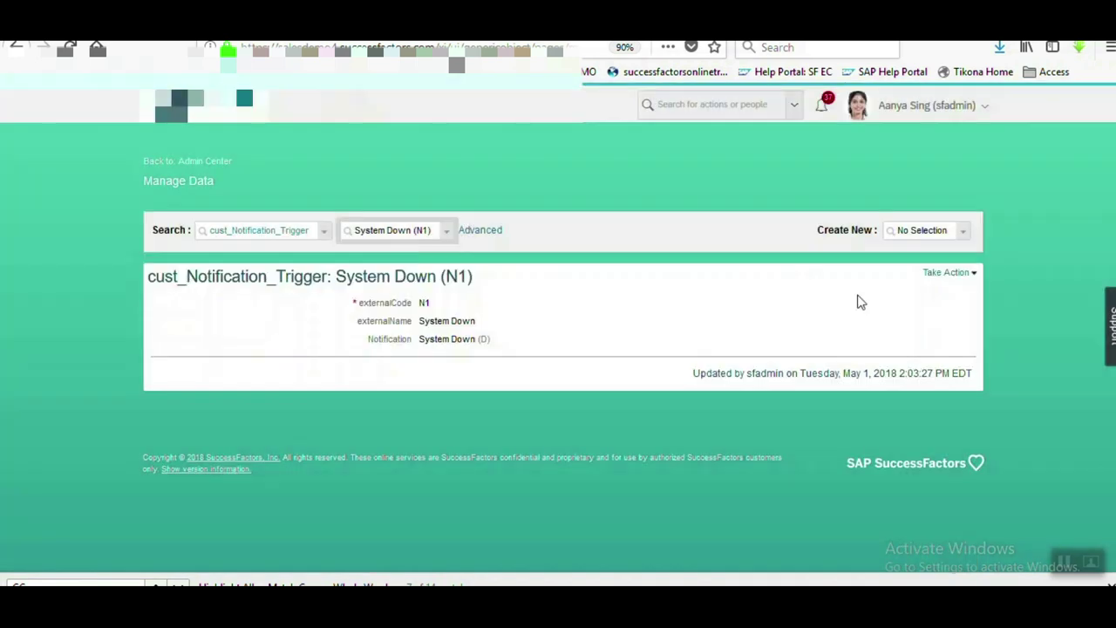
# Step: Open the System Down trigger record for correction and check the choices offered for its Notification field
pyautogui.click(943, 273)
pyautogui.click(975, 286)
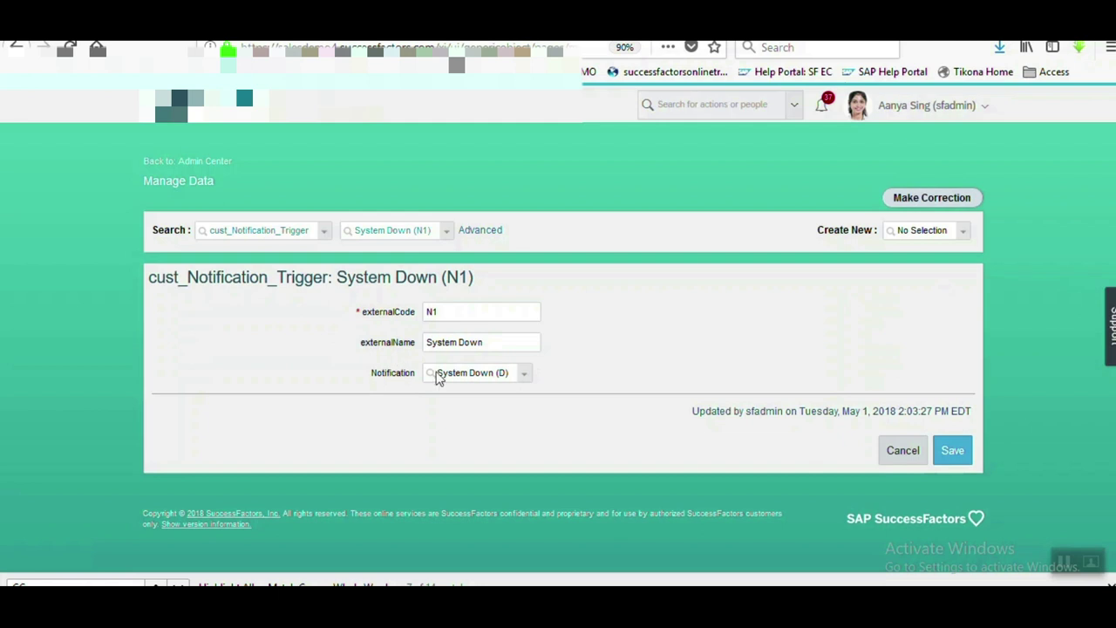
pyautogui.click(527, 375)
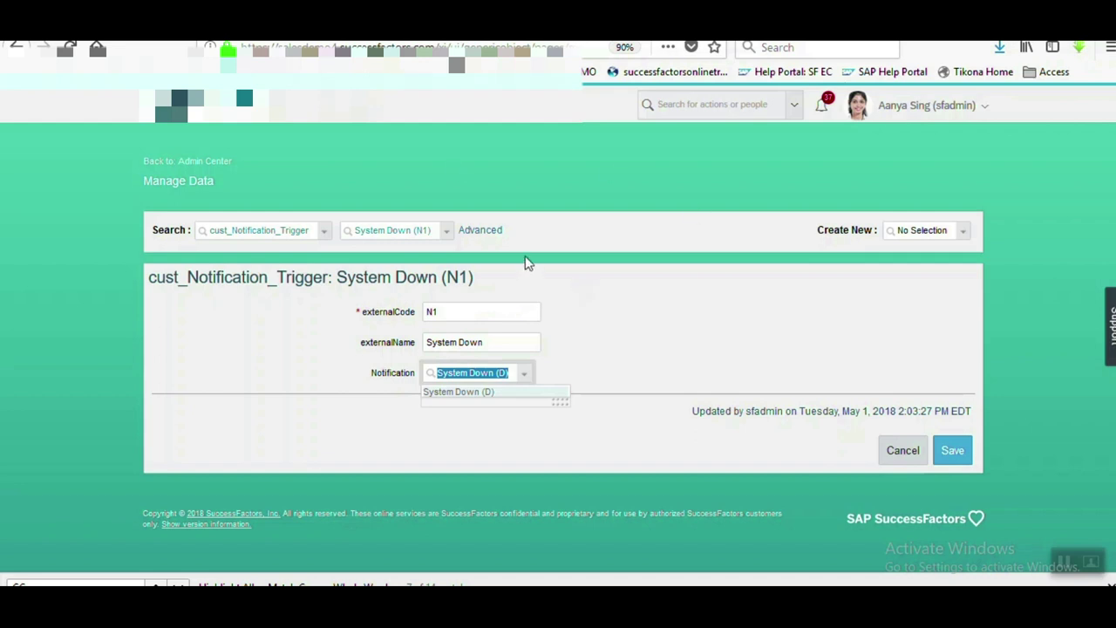
# Step: Open the Admin Center in a separate tab, search for Configure Object Definitions and open that page
pyautogui.click(199, 164)
pyautogui.rightClick(196, 165)
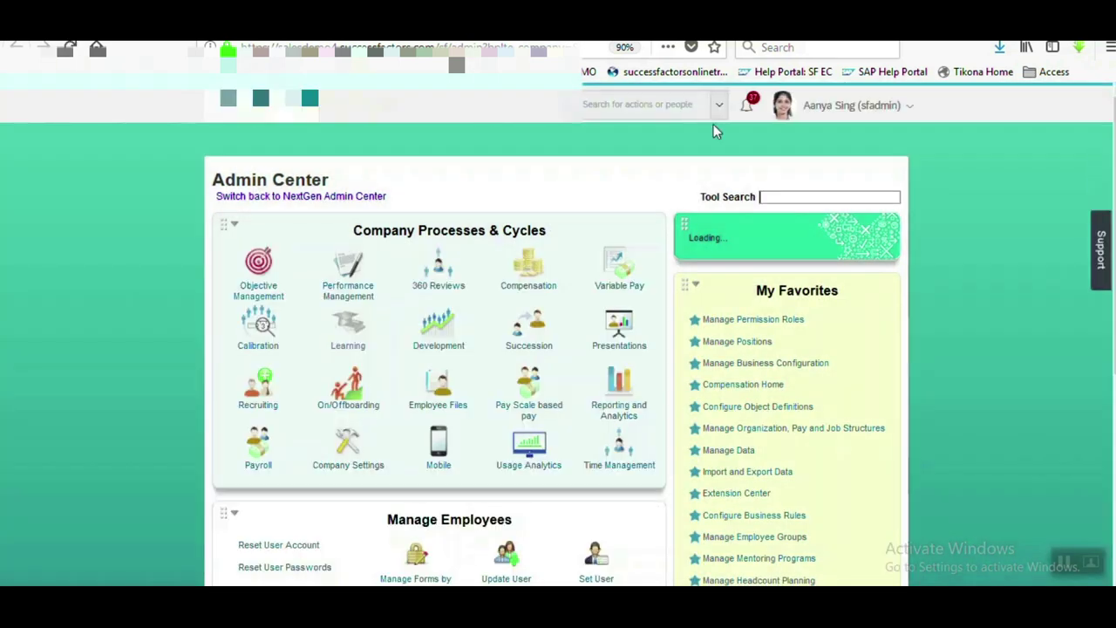
pyautogui.click(699, 108)
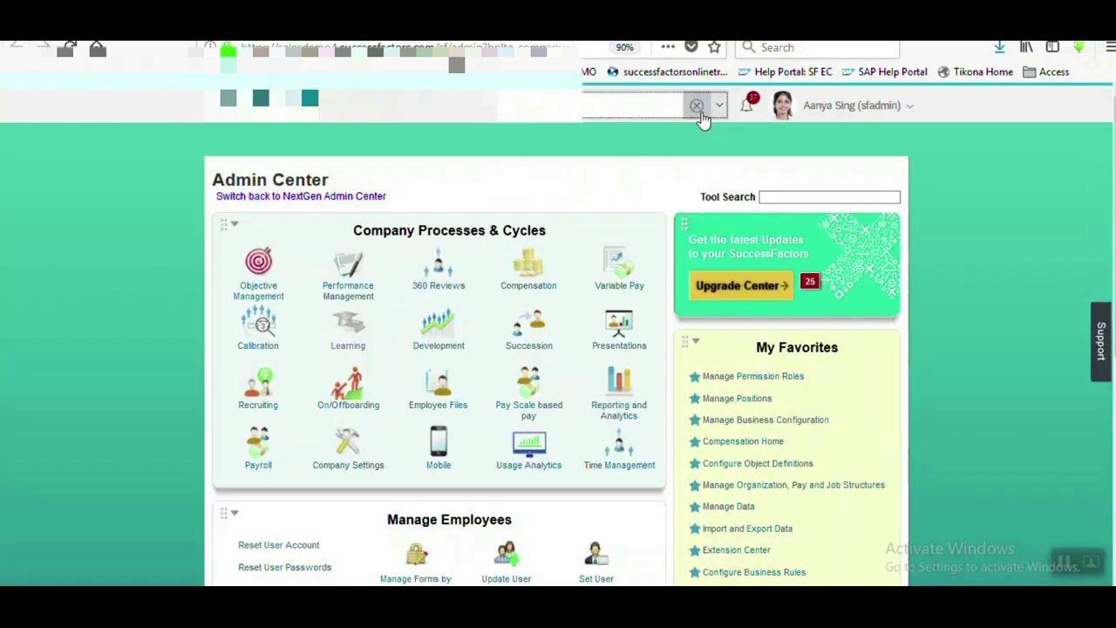
pyautogui.click(700, 114)
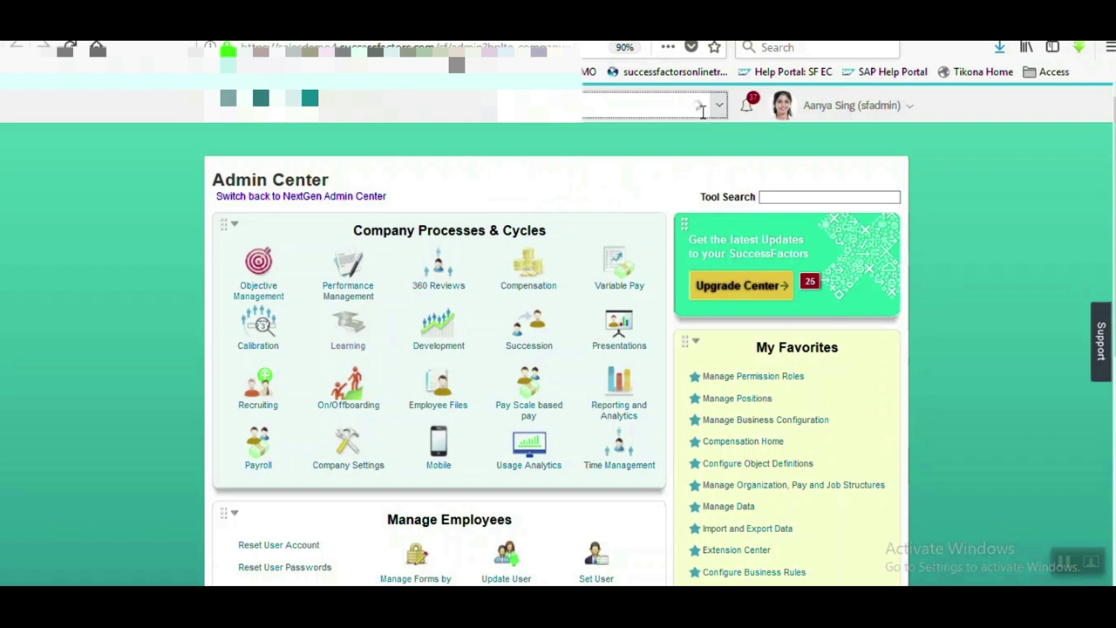
pyautogui.click(696, 106)
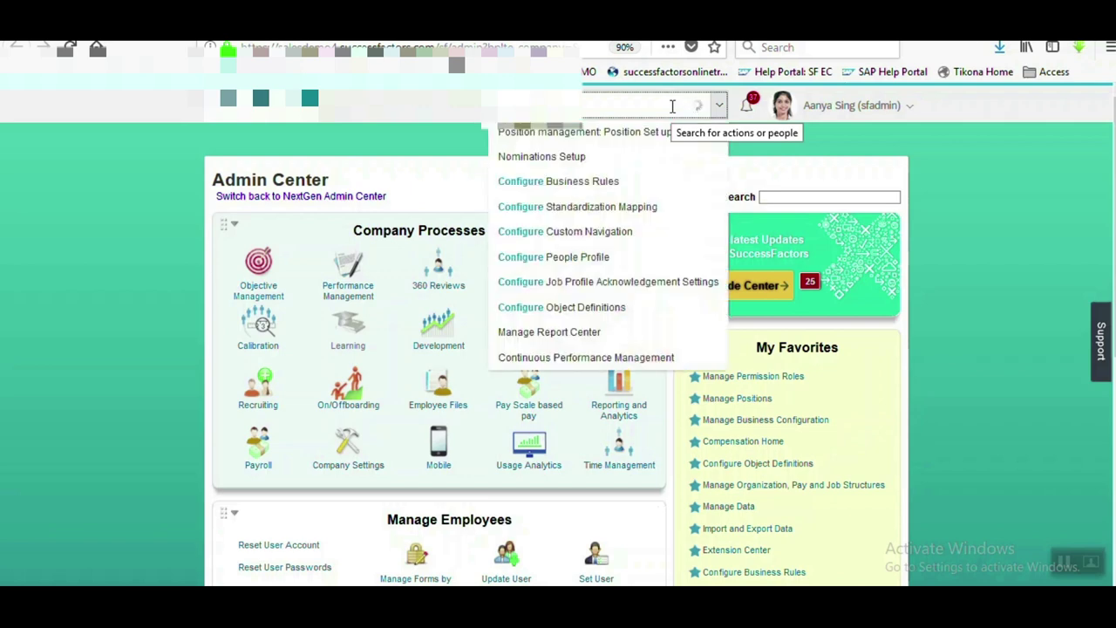
pyautogui.click(672, 106)
pyautogui.click(590, 173)
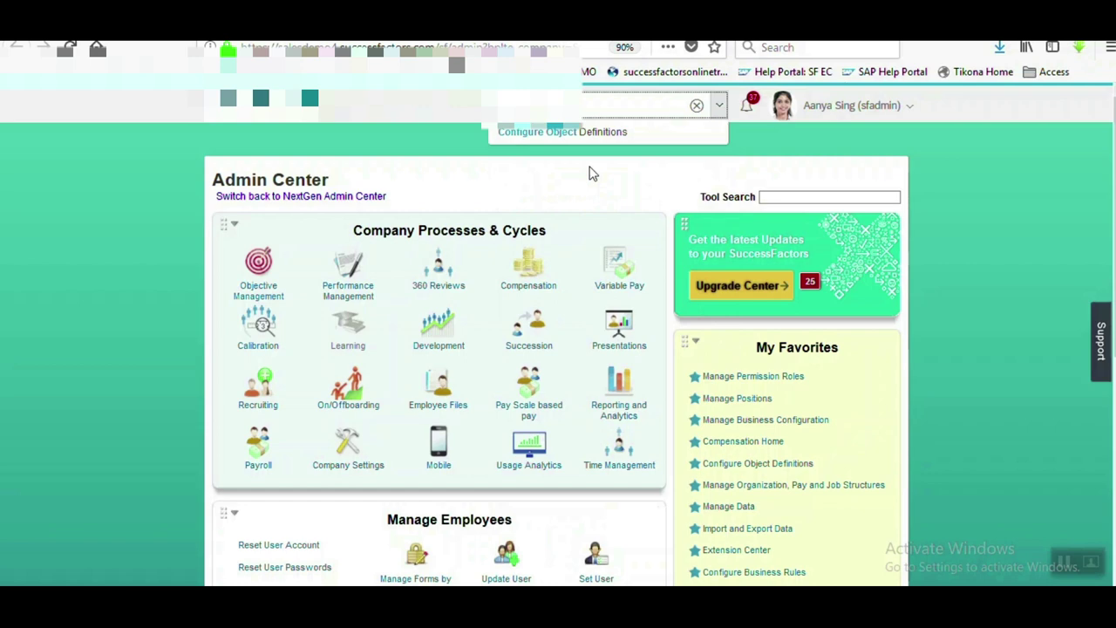
pyautogui.scroll(-3, 570, 142)
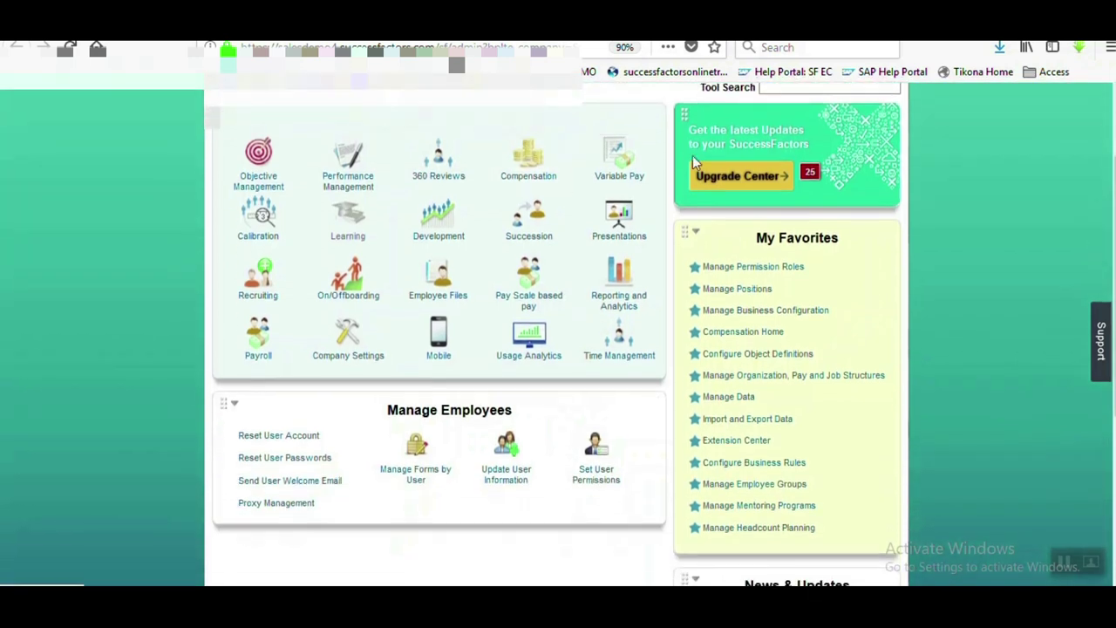
pyautogui.moveTo(1113, 210); pyautogui.dragTo(1112, 151)
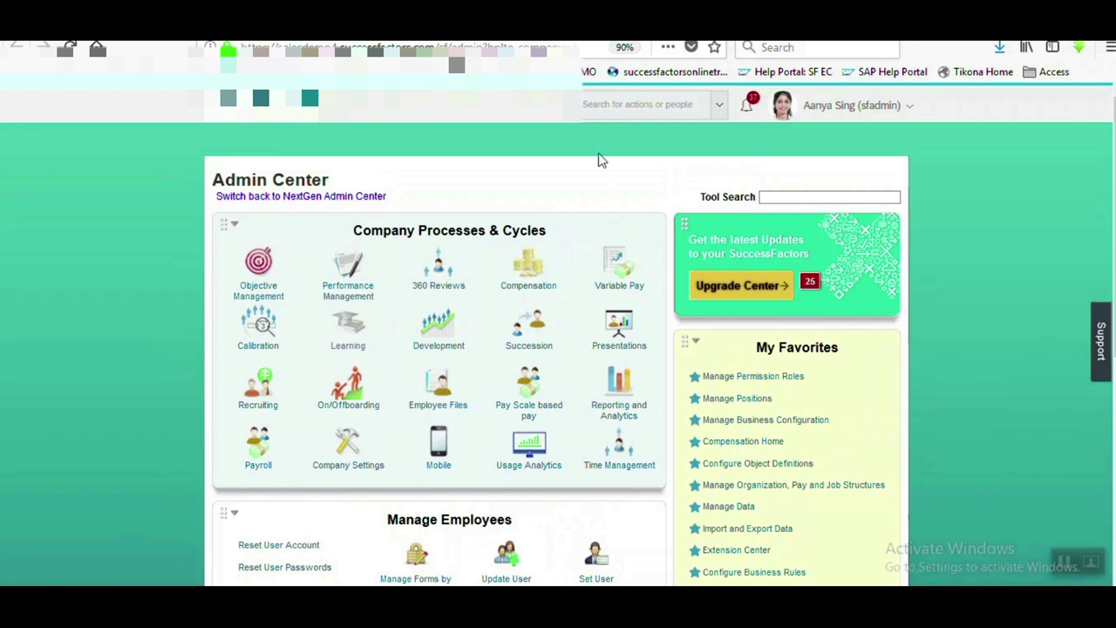
pyautogui.click(601, 106)
pyautogui.write('s')
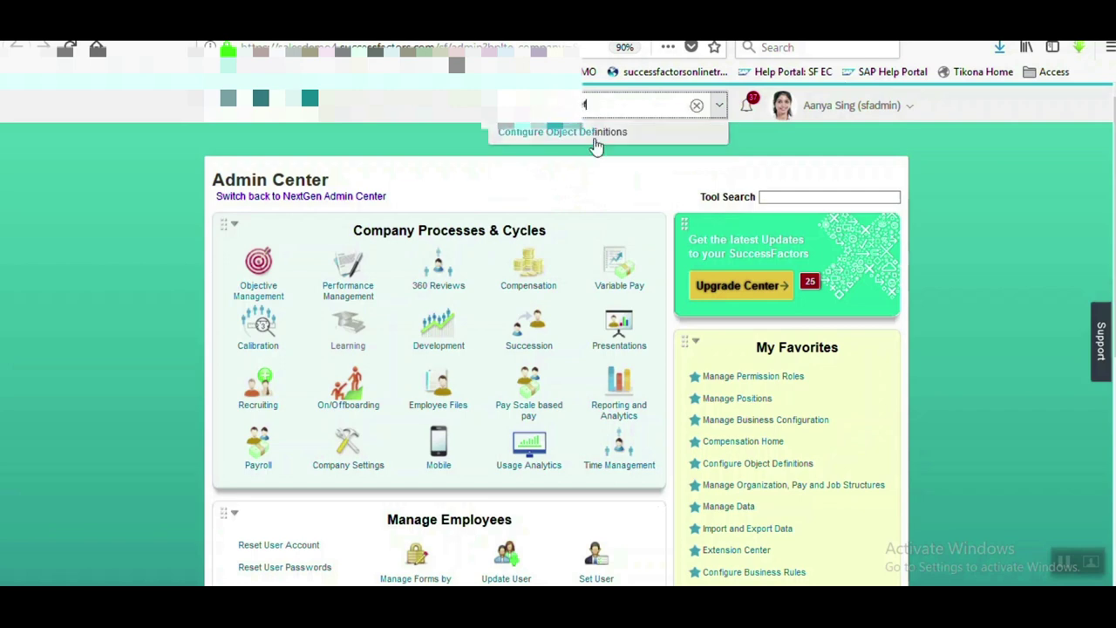
pyautogui.click(594, 135)
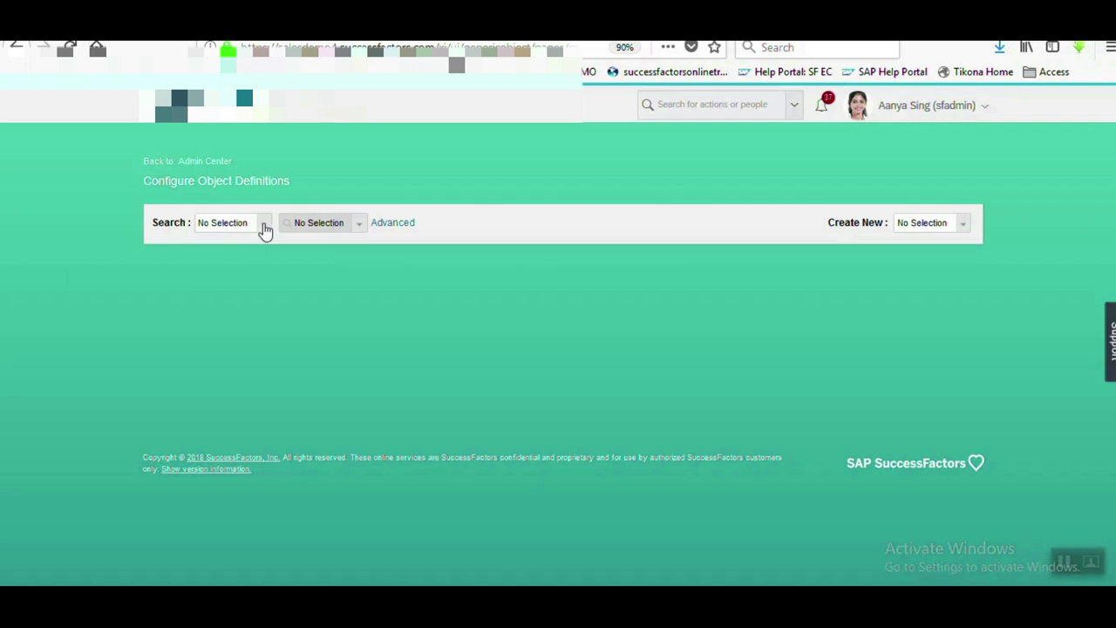
# Step: Search the picklists for Notification_Picklist and open its record for correction
pyautogui.click(265, 228)
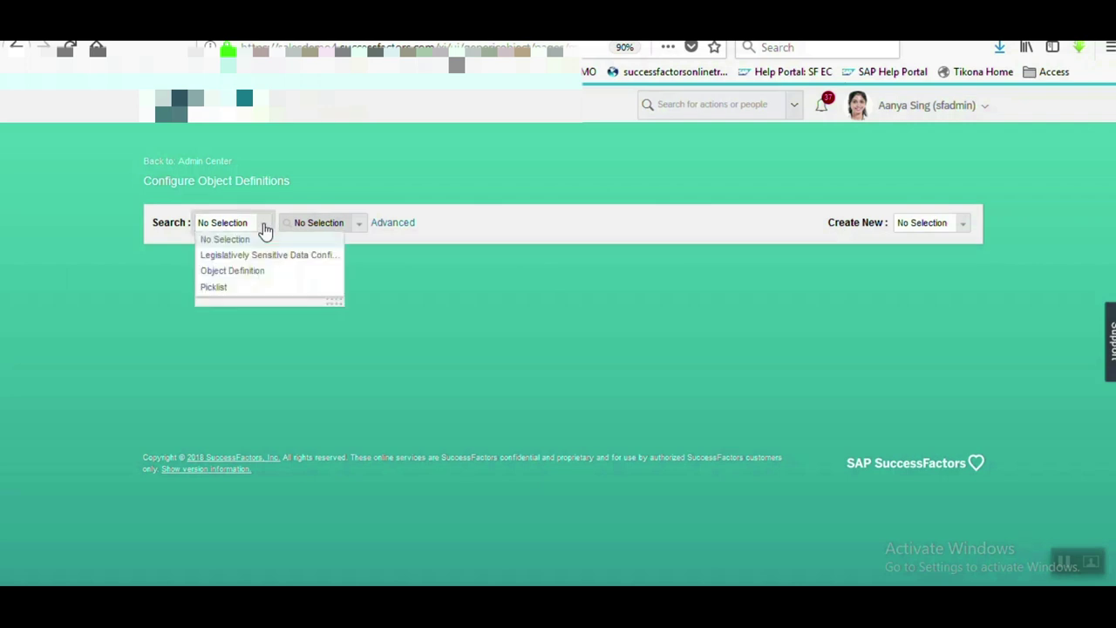
pyautogui.click(234, 288)
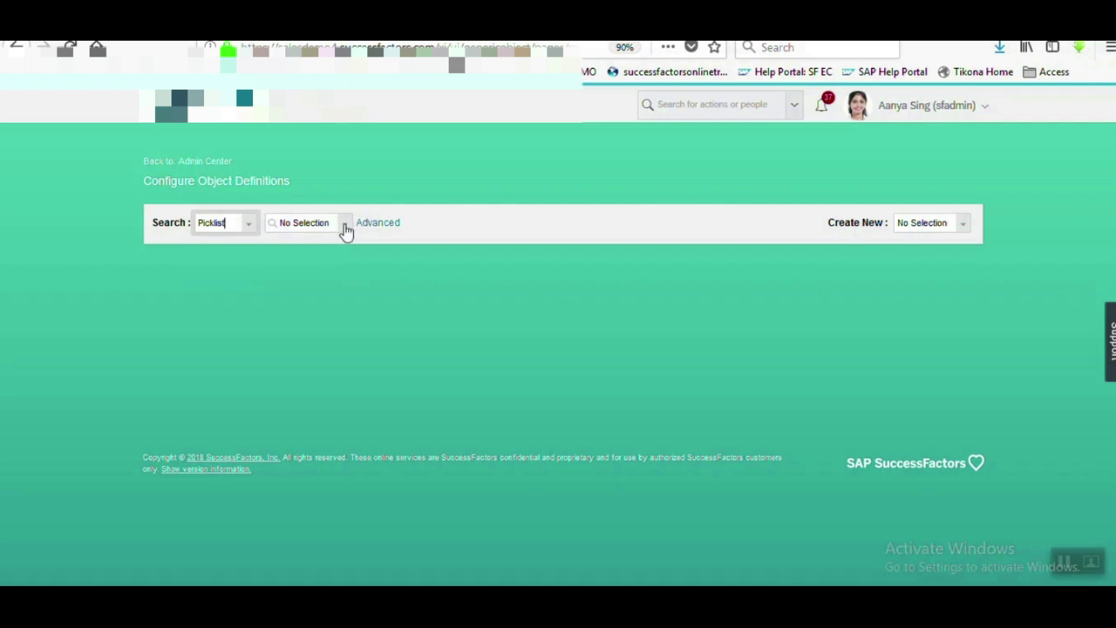
pyautogui.click(311, 228)
pyautogui.write('notifi')
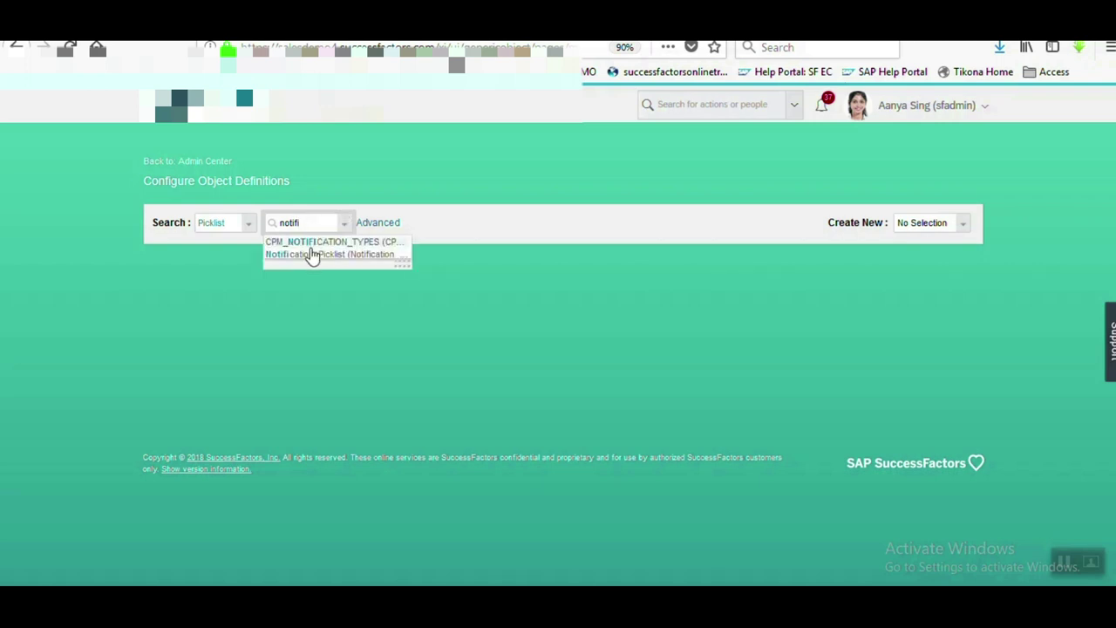
pyautogui.click(311, 251)
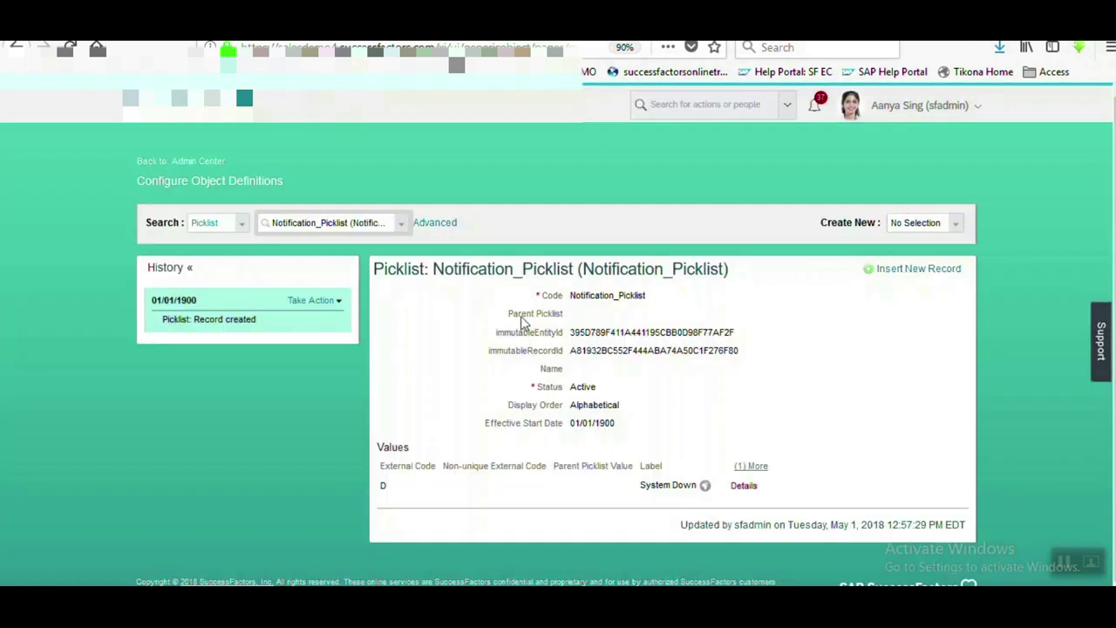
pyautogui.click(312, 300)
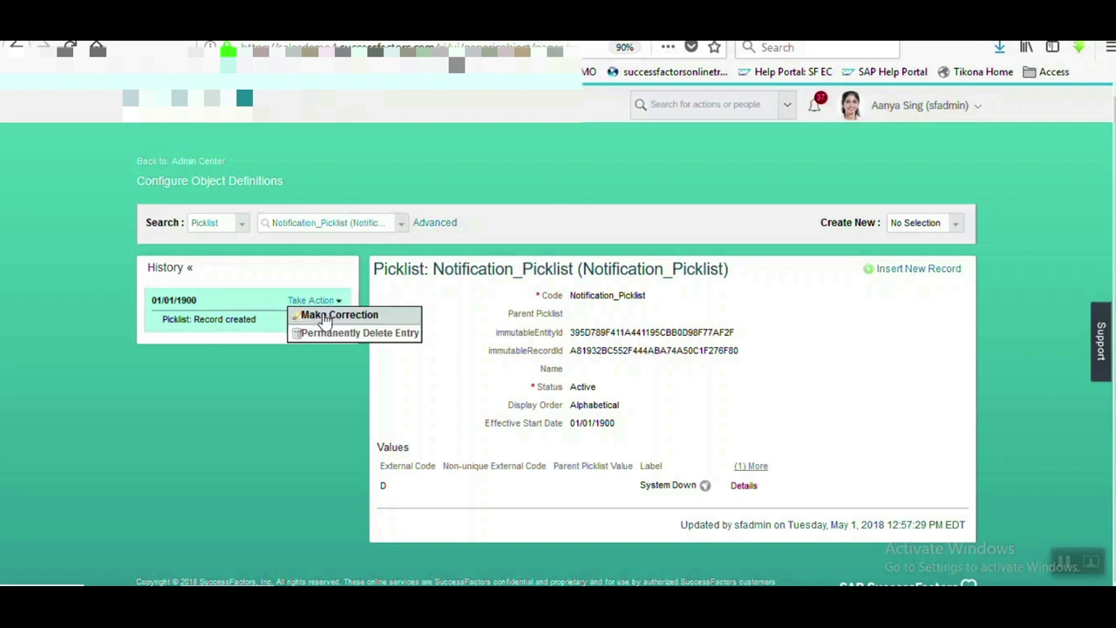
pyautogui.click(325, 314)
# Step: Add a picklist value with external code S and label Software Upgrade below System Down, and save the picklist
pyautogui.scroll(-2, 541, 401)
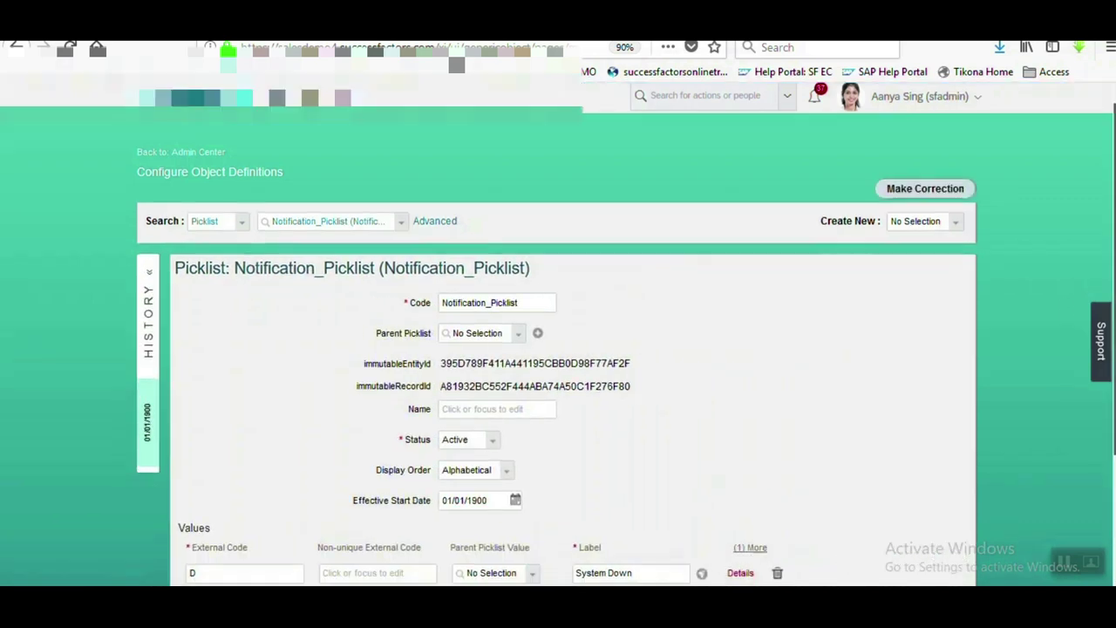
pyautogui.click(239, 424)
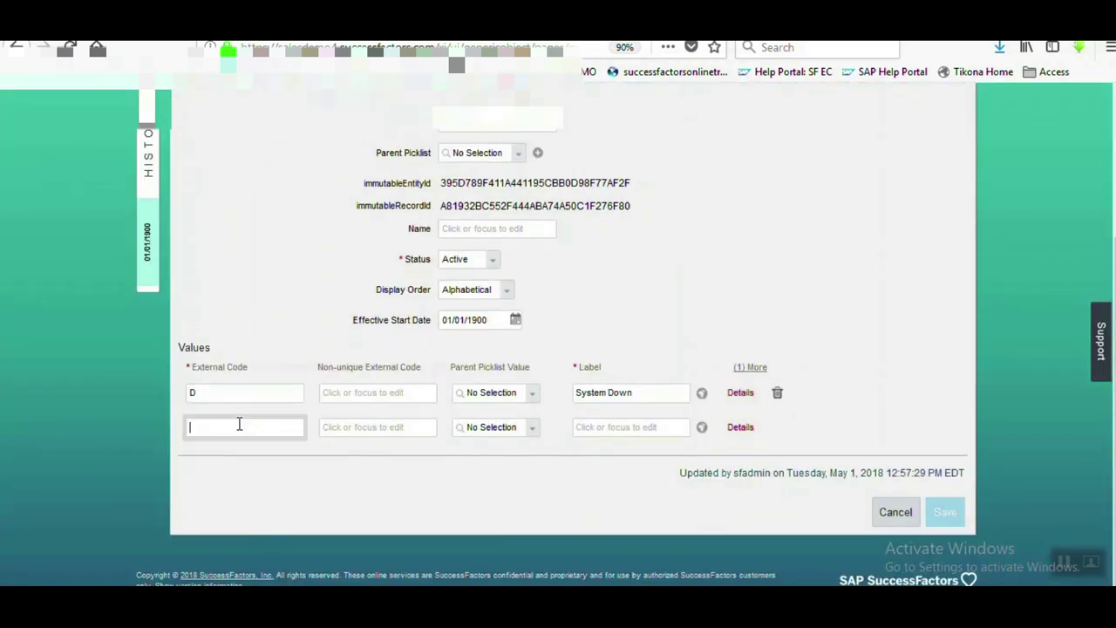
pyautogui.write('S')
pyautogui.click(598, 428)
pyautogui.write('oftware UpgradeS')
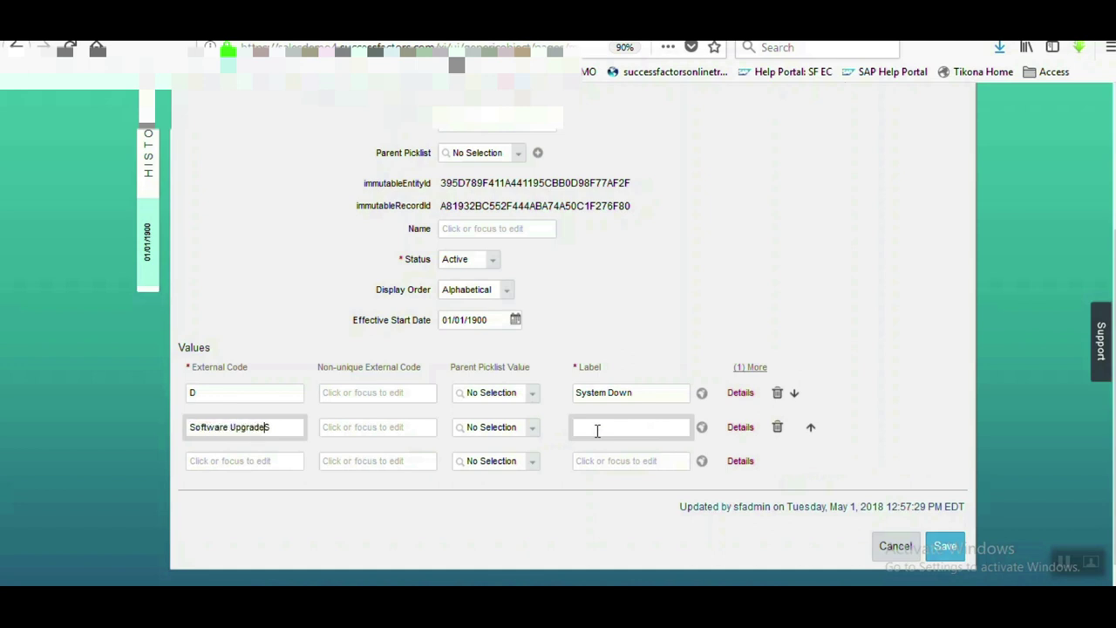
pyautogui.hotkey('ctrl', 'a')
pyautogui.hotkey('ctrl', 'c')
pyautogui.press('BackSpace')
pyautogui.click(597, 430)
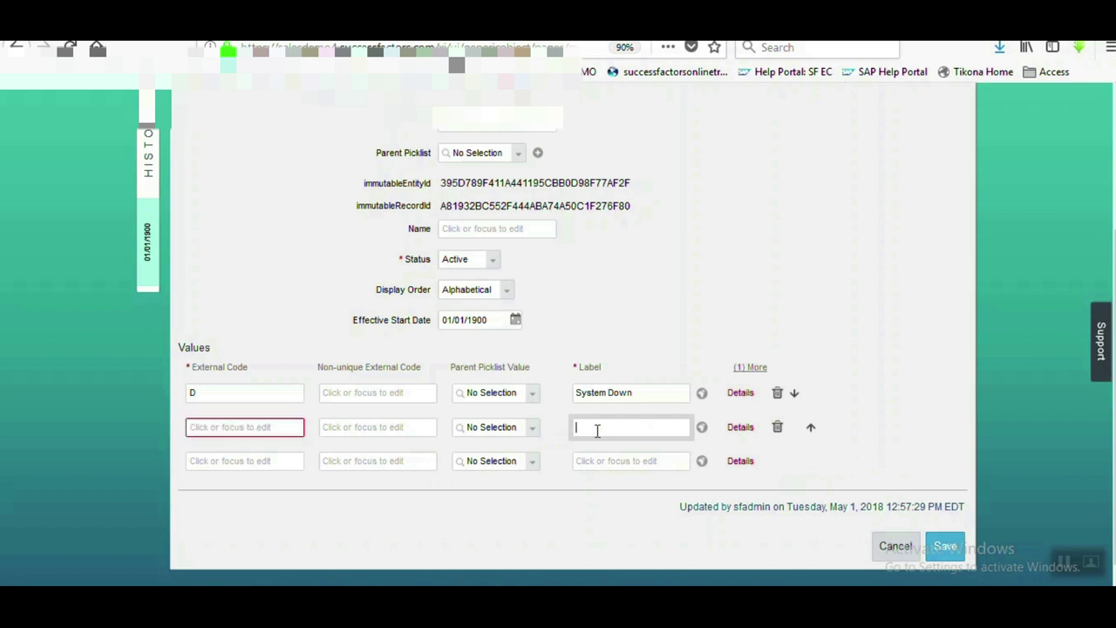
pyautogui.hotkey('ctrl', 'v')
pyautogui.click(203, 427)
pyautogui.write('S')
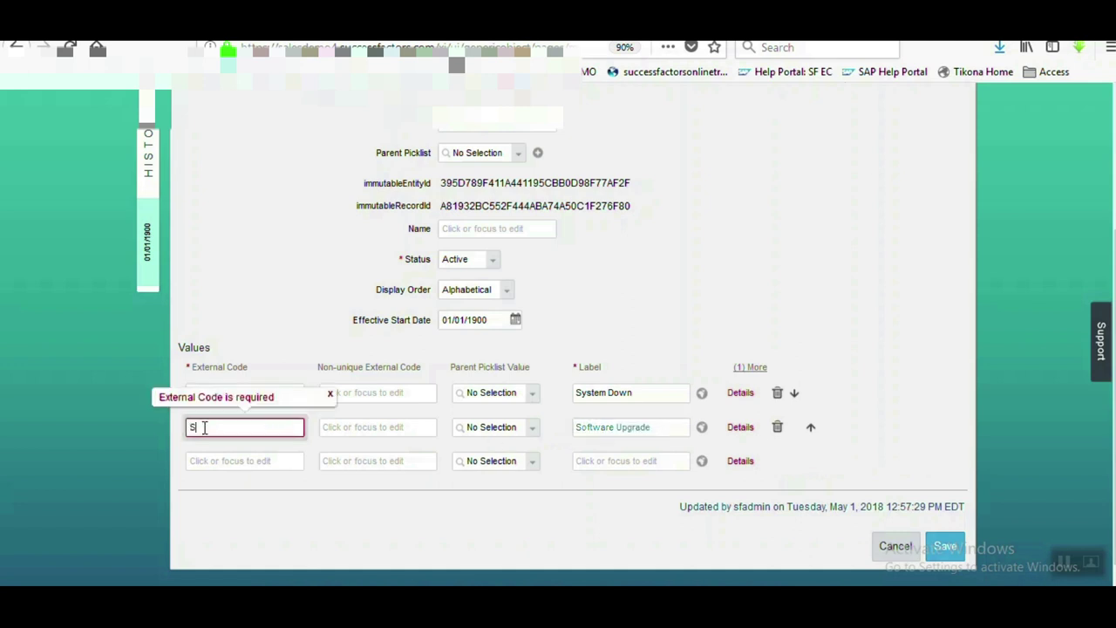
pyautogui.click(942, 426)
pyautogui.click(946, 546)
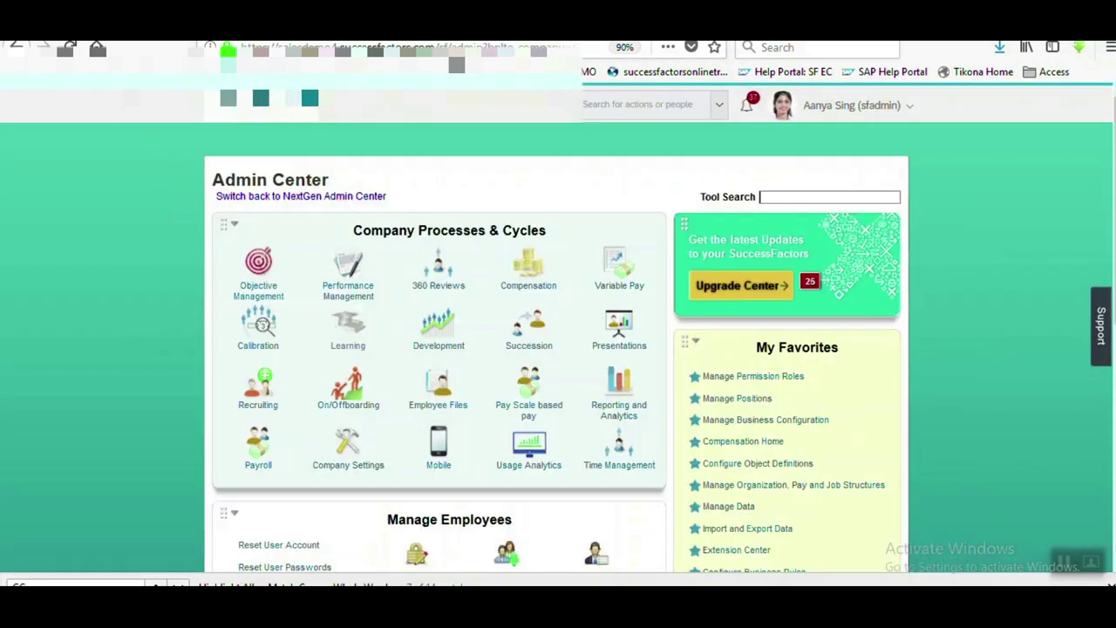
# Step: Open the Manage Data page from the Admin Center and select the cust_Notification_Trigger object for searching
pyautogui.click(639, 103)
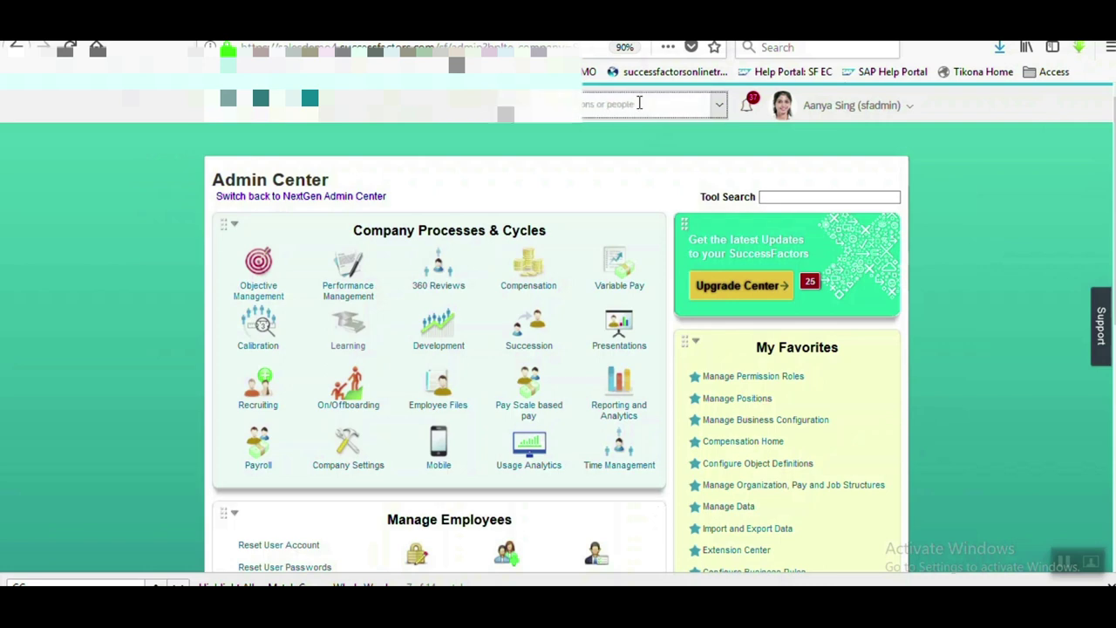
pyautogui.write('Manage Data')
pyautogui.click(566, 137)
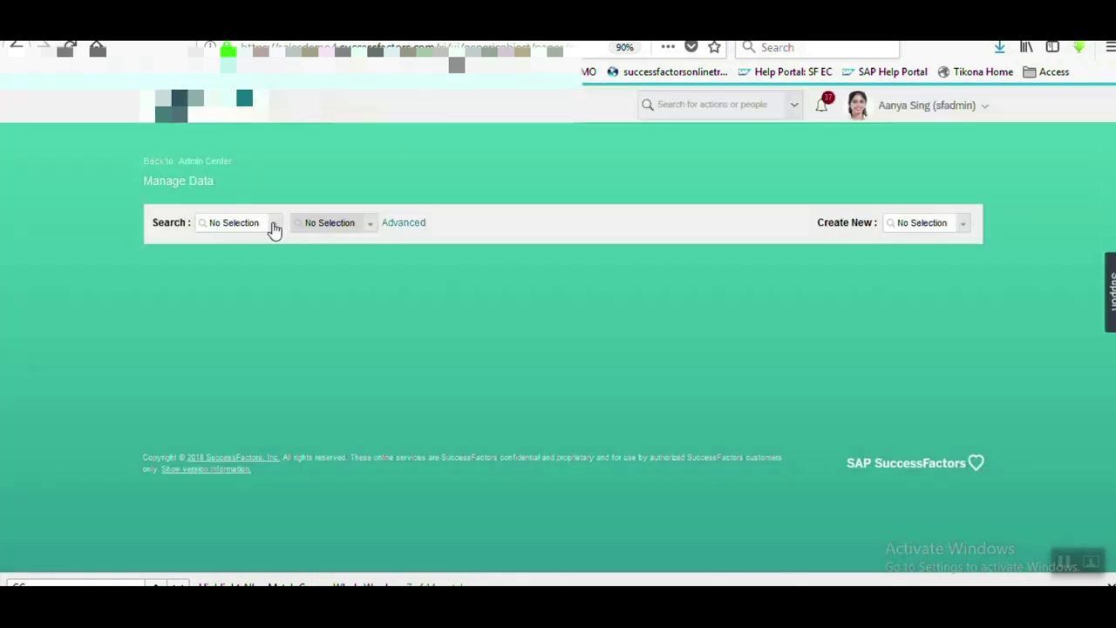
pyautogui.click(247, 220)
pyautogui.write('notificat')
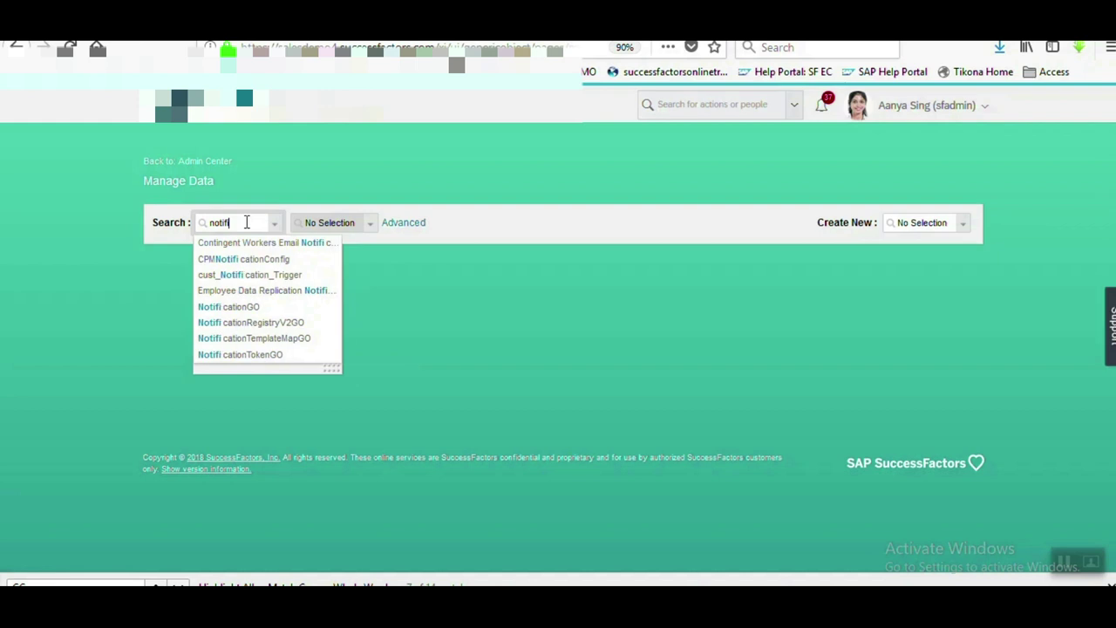
pyautogui.click(254, 275)
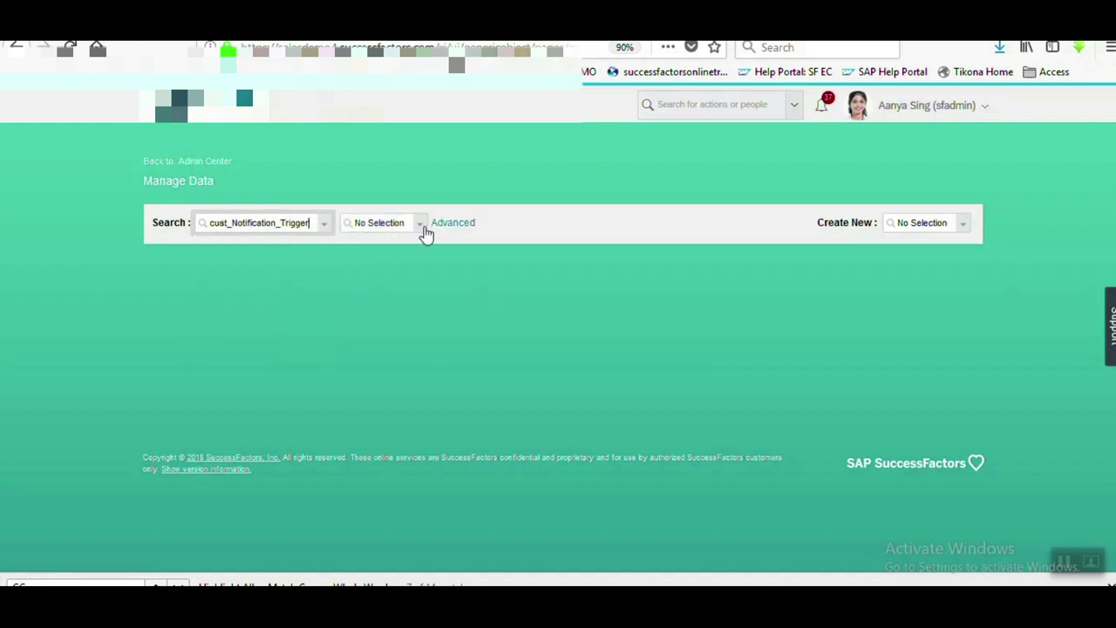
# Step: Start a new cust_Notification_Trigger record with externalCode S1 and externalName Software Upgrade, and check the choices offered for its Notification field
pyautogui.click(940, 225)
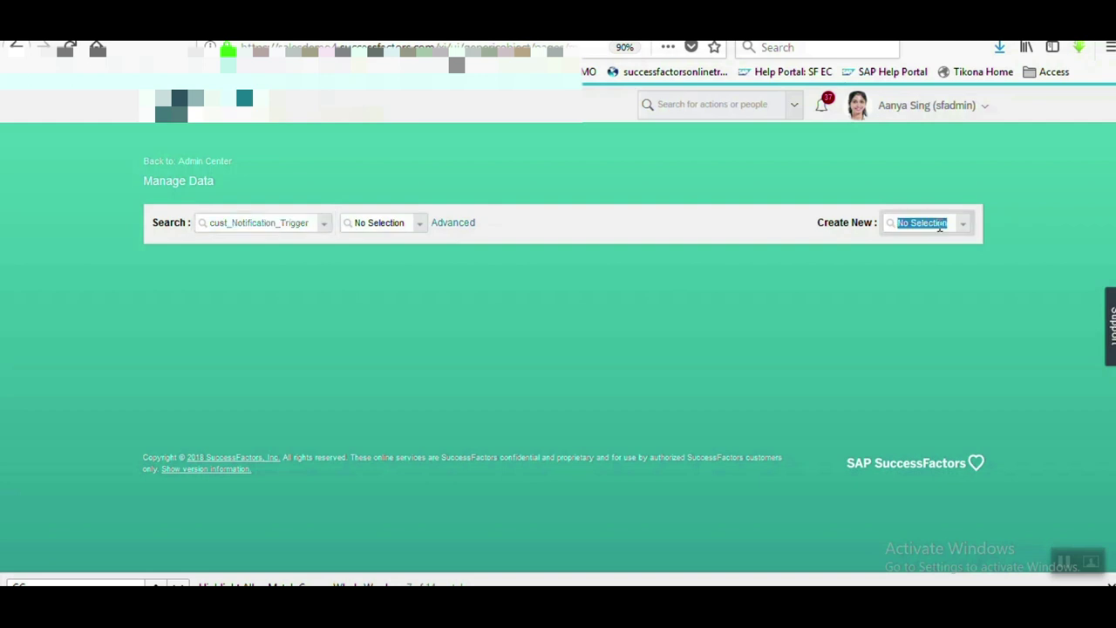
pyautogui.write('notificat')
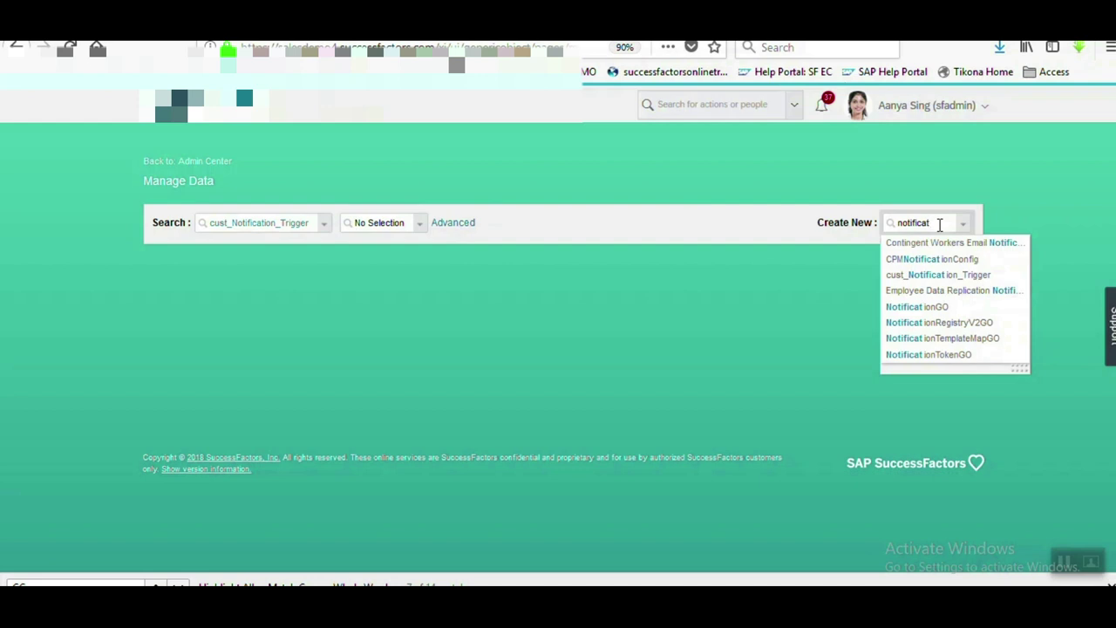
pyautogui.click(936, 274)
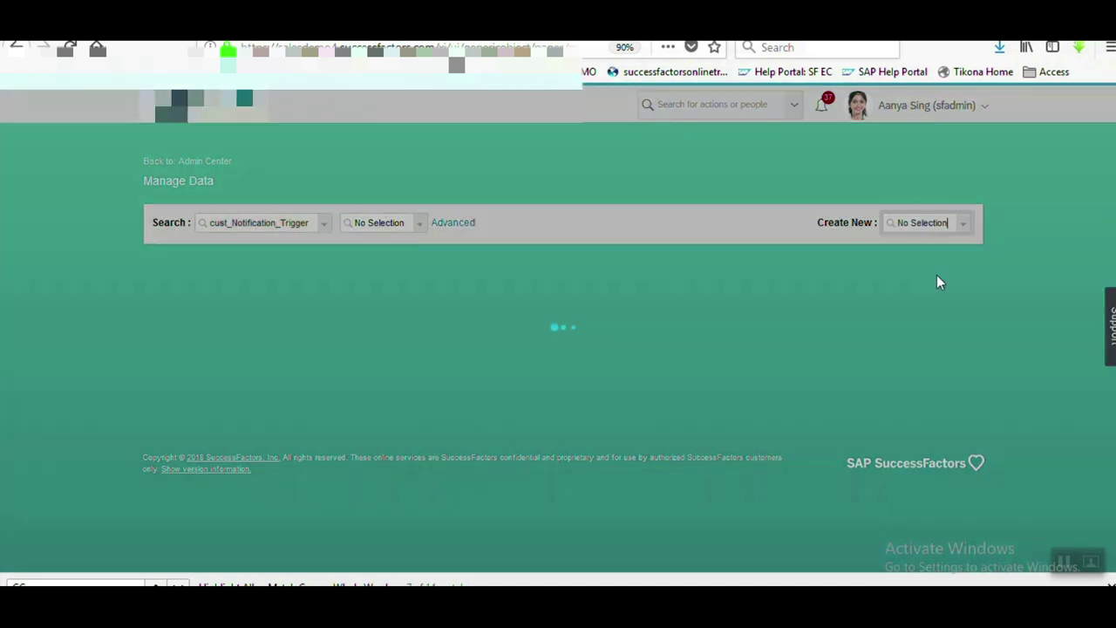
pyautogui.click(481, 301)
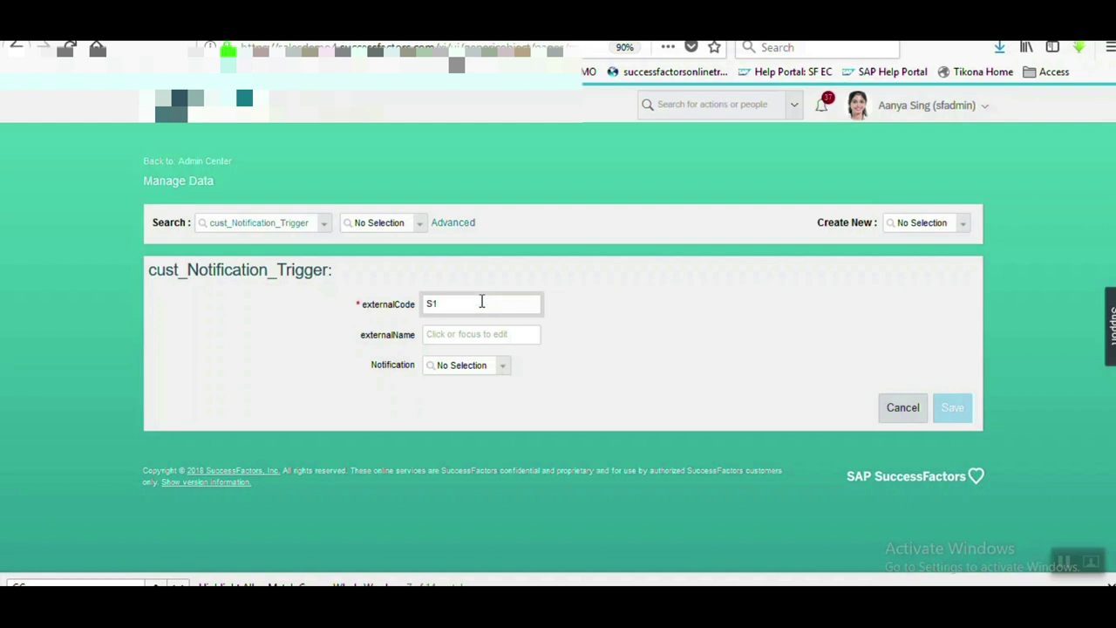
pyautogui.write('S1')
pyautogui.click(478, 335)
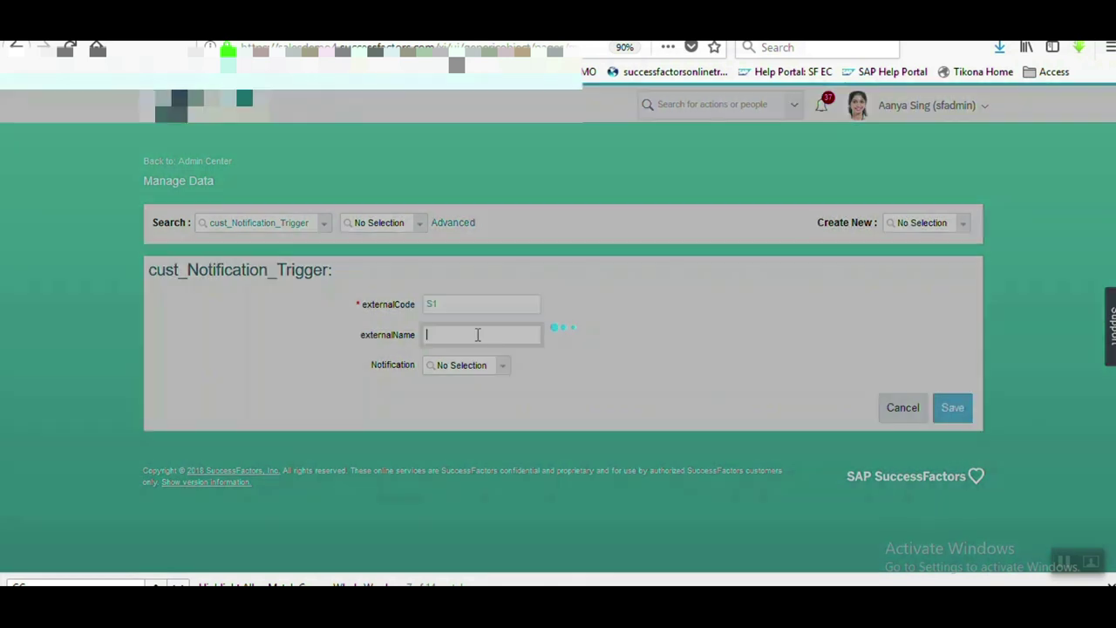
pyautogui.write('Softwa')
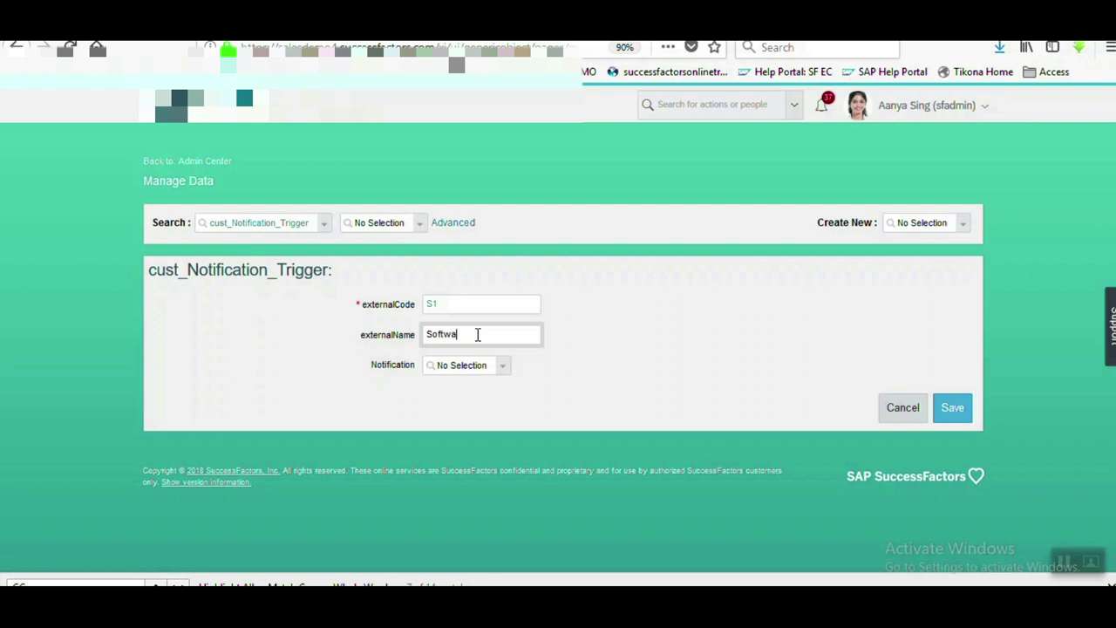
pyautogui.write('re Upgrade')
pyautogui.click(502, 366)
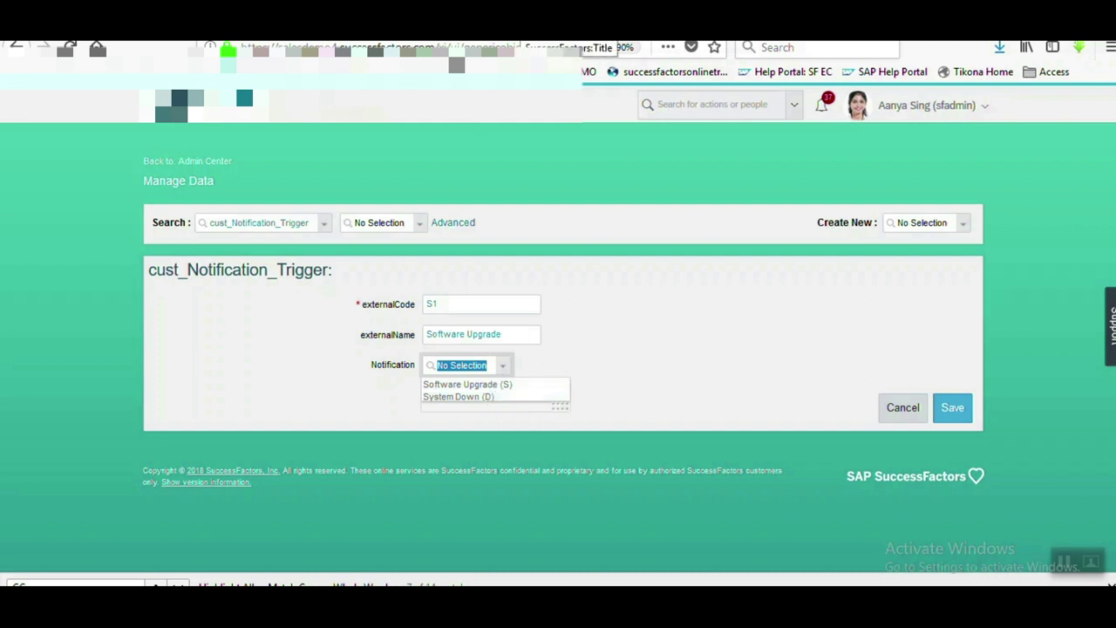
# Step: Open the Admin Center in a separate browser tab, search for business rules and open the Configure Business Rules page
pyautogui.rightClick(222, 165)
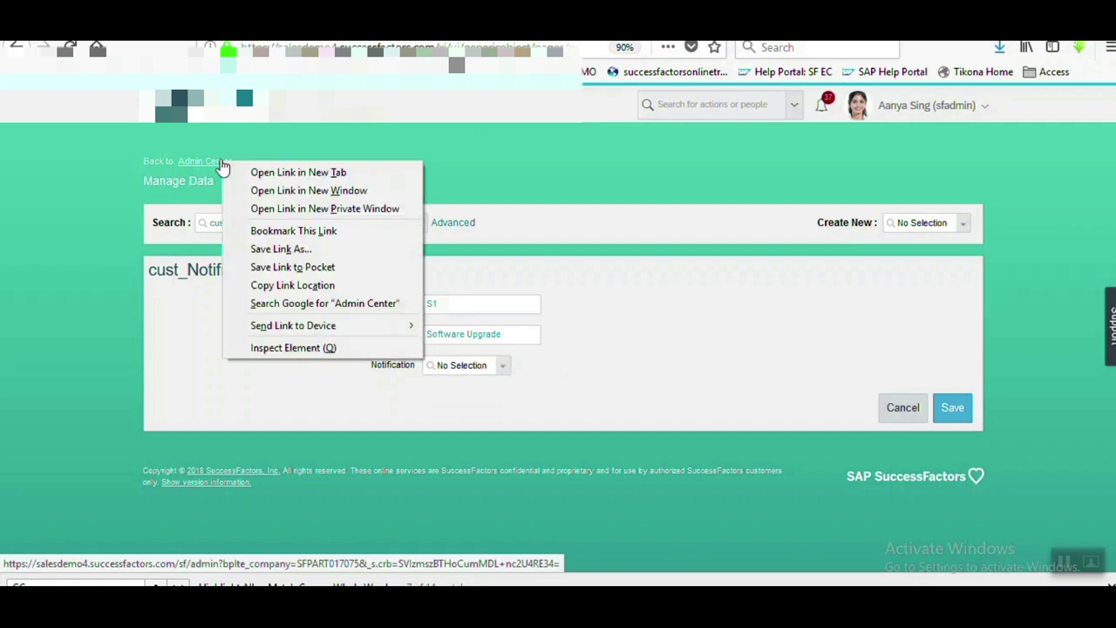
pyautogui.click(246, 171)
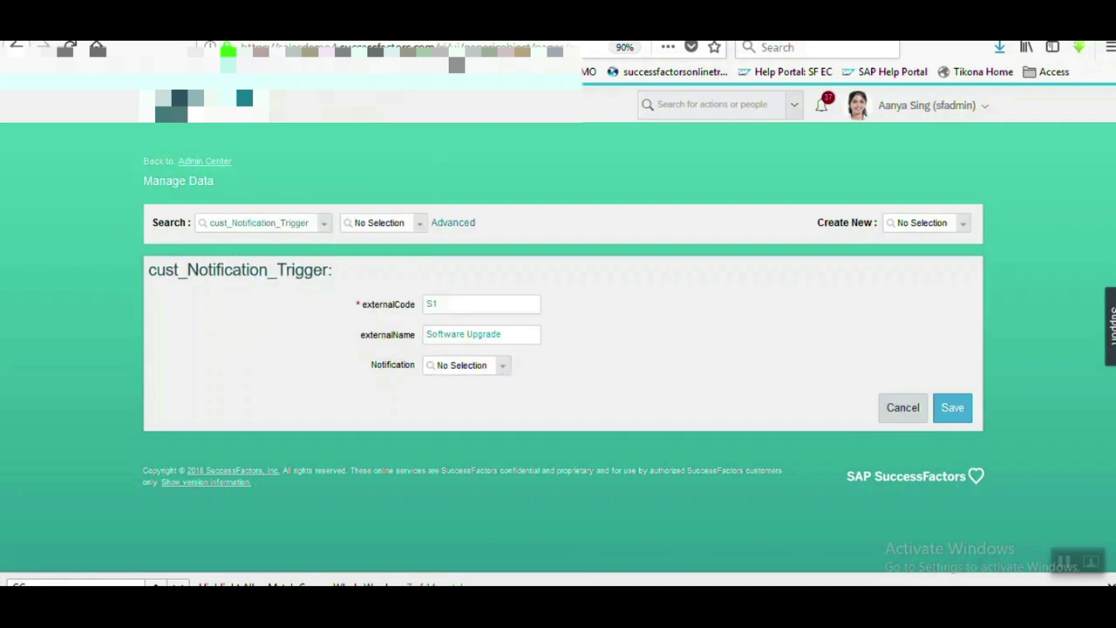
pyautogui.hotkey('ctrl', 'Tab')
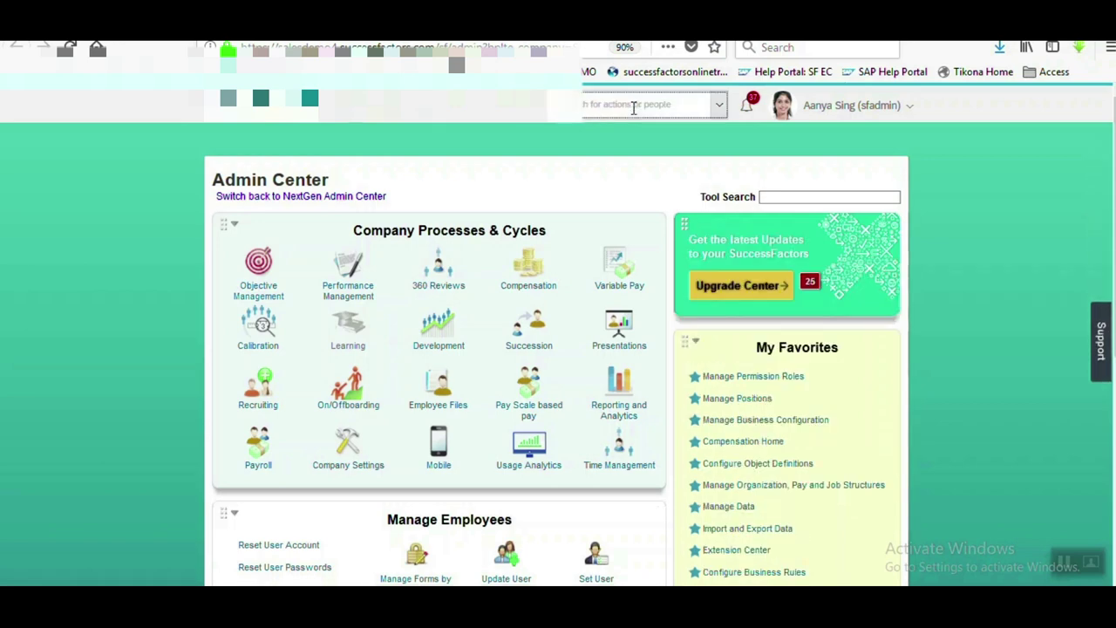
pyautogui.click(634, 105)
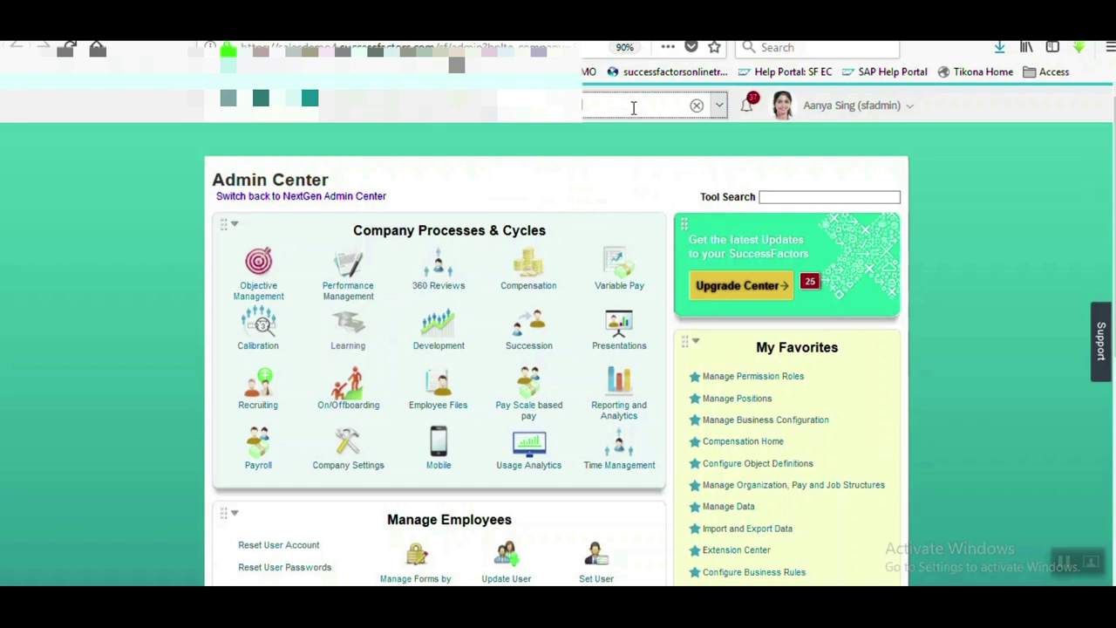
pyautogui.write('business')
pyautogui.click(604, 135)
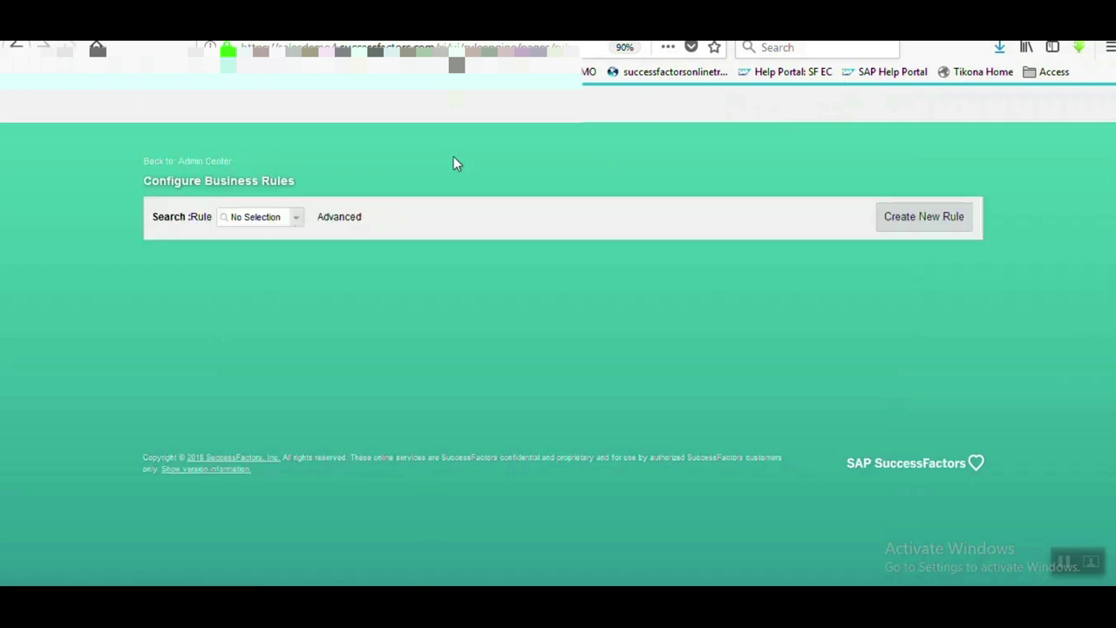
# Step: Find the business rule Notification_Rule and open its record for correction
pyautogui.click(266, 216)
pyautogui.write('noti')
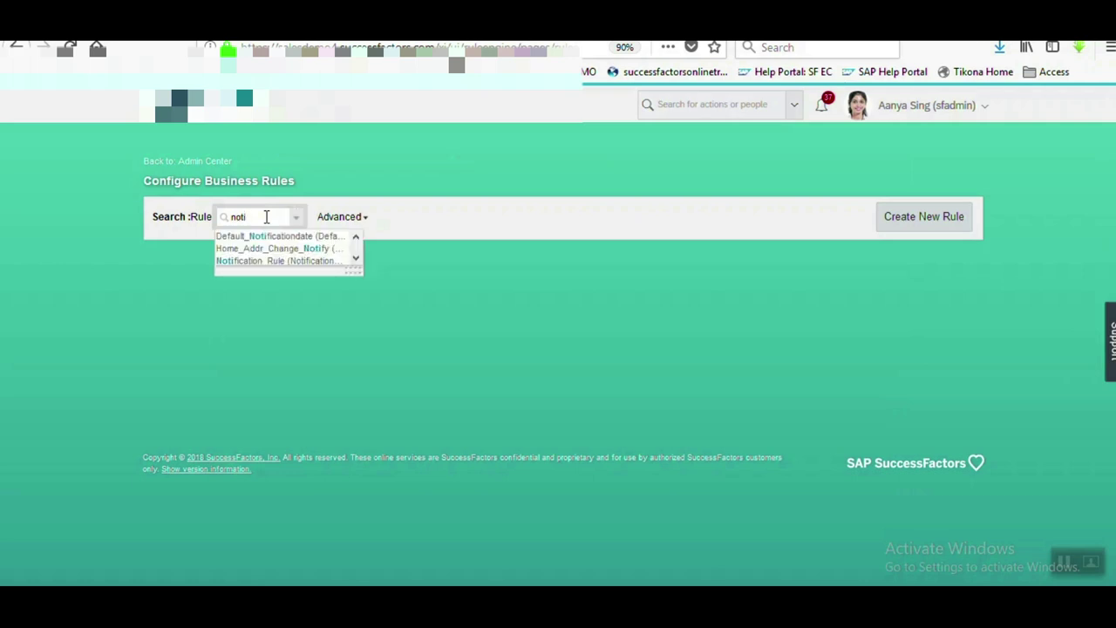
pyautogui.click(281, 260)
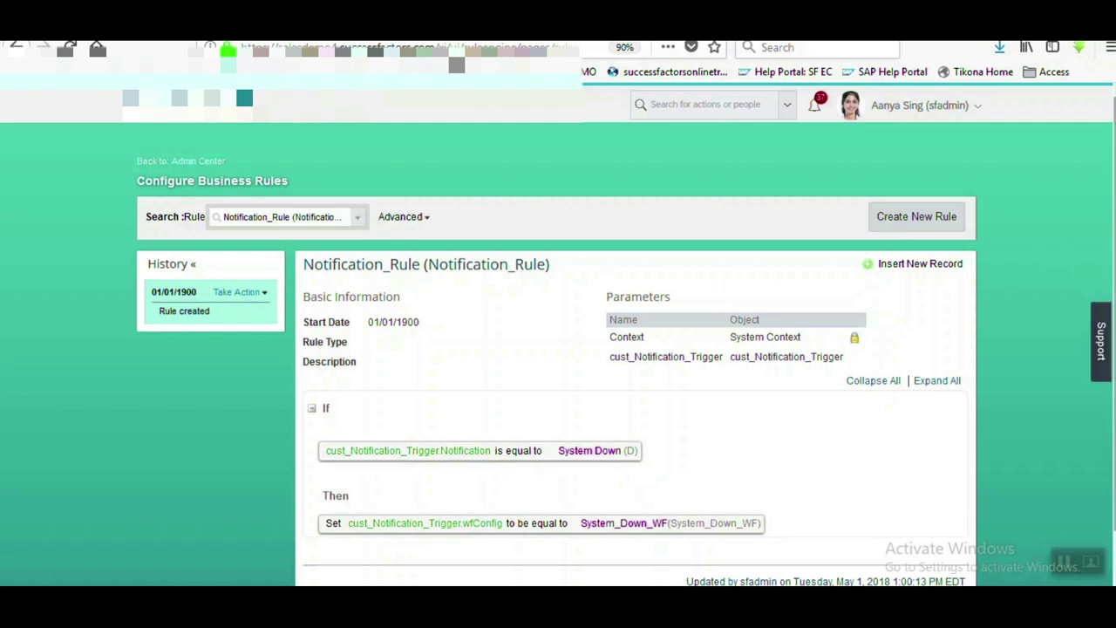
pyautogui.click(239, 292)
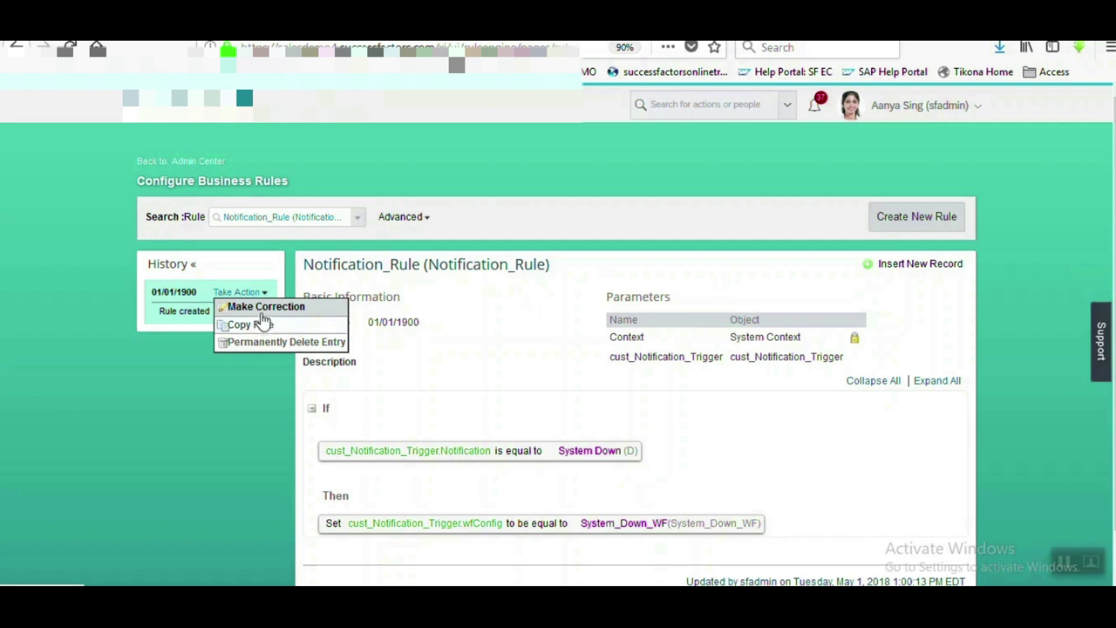
pyautogui.click(260, 307)
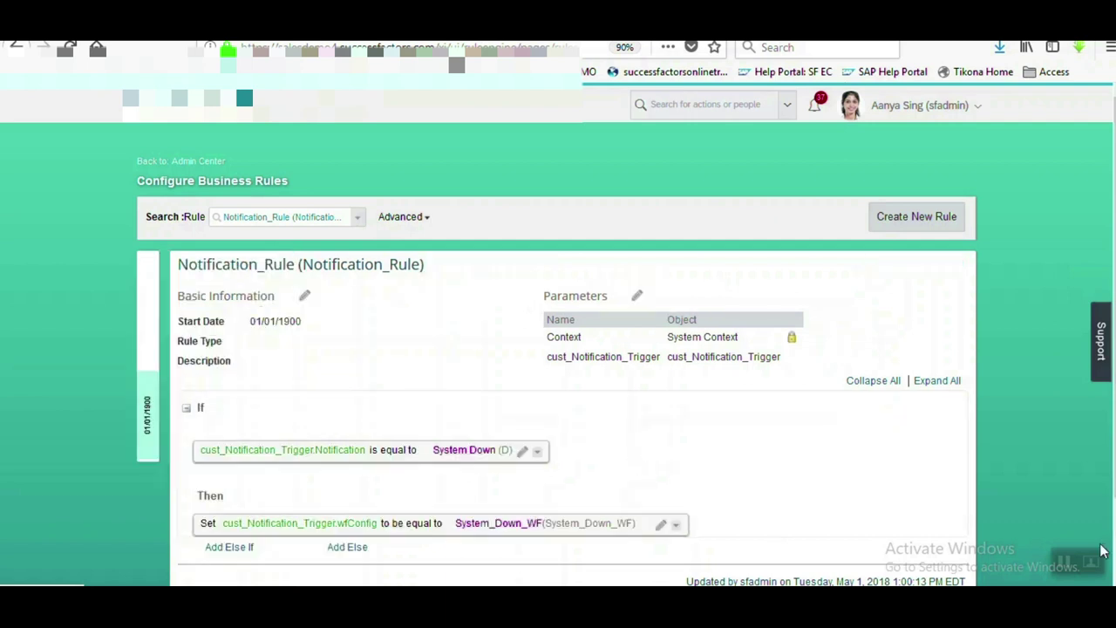
# Step: Add an Else If branch to Notification_Rule checking that cust_Notification_Trigger.Notification is equal to the value Software Upgrade (S)
pyautogui.scroll(-2, 558, 349)
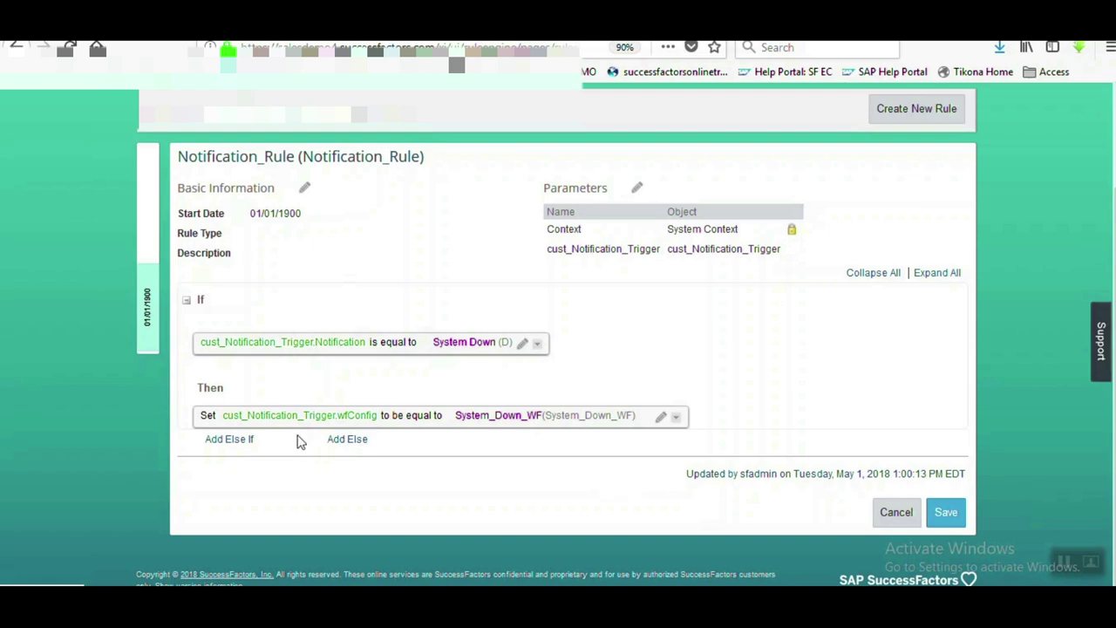
pyautogui.click(236, 440)
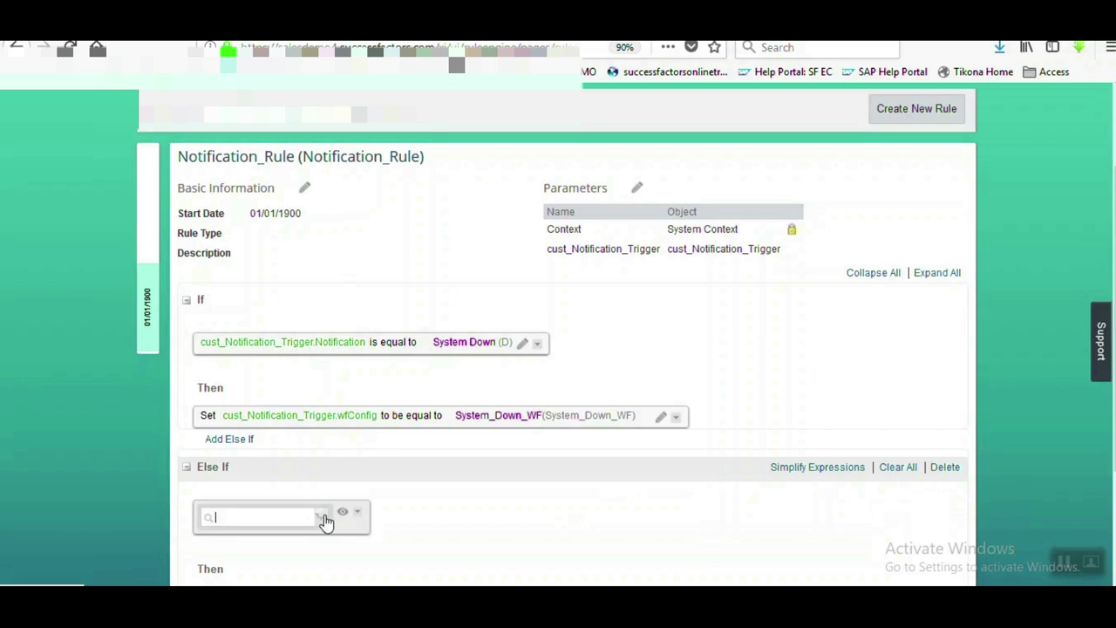
pyautogui.click(322, 517)
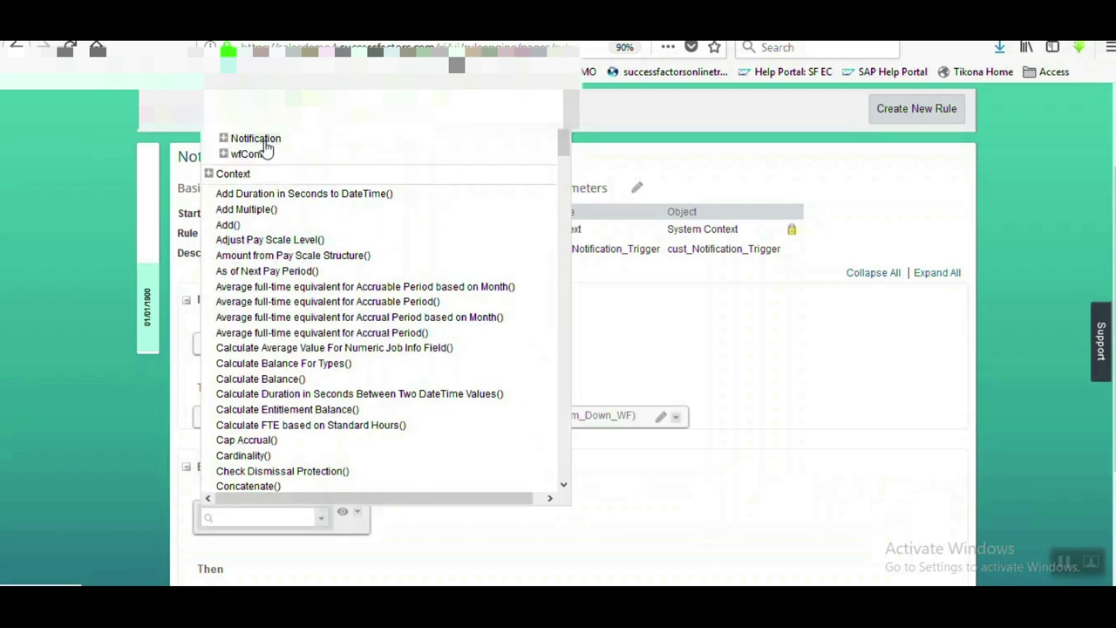
pyautogui.click(257, 139)
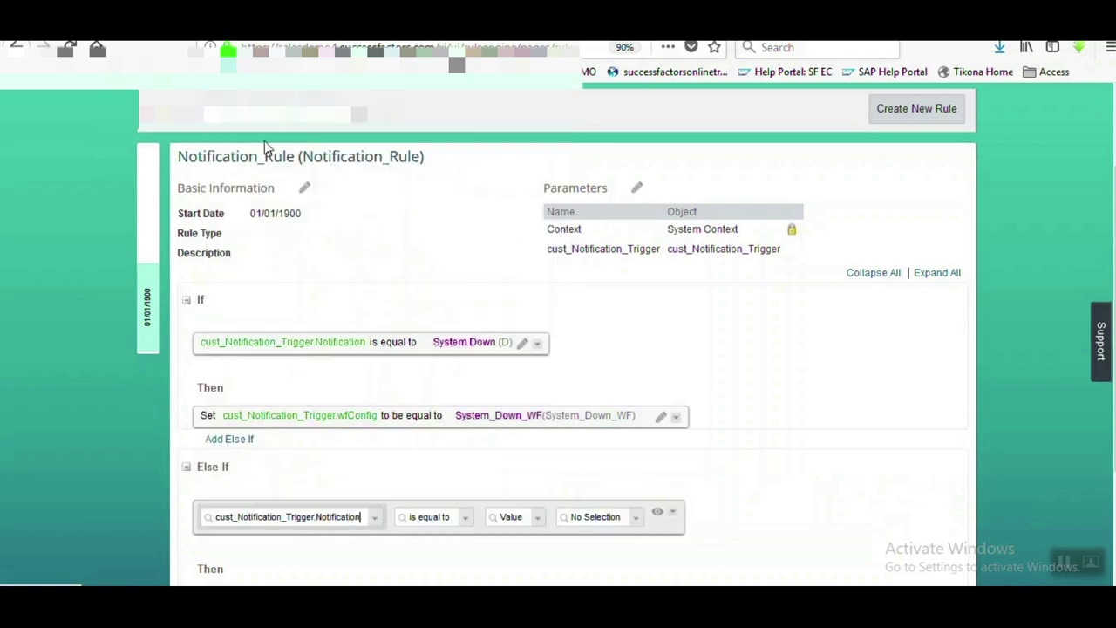
pyautogui.click(635, 522)
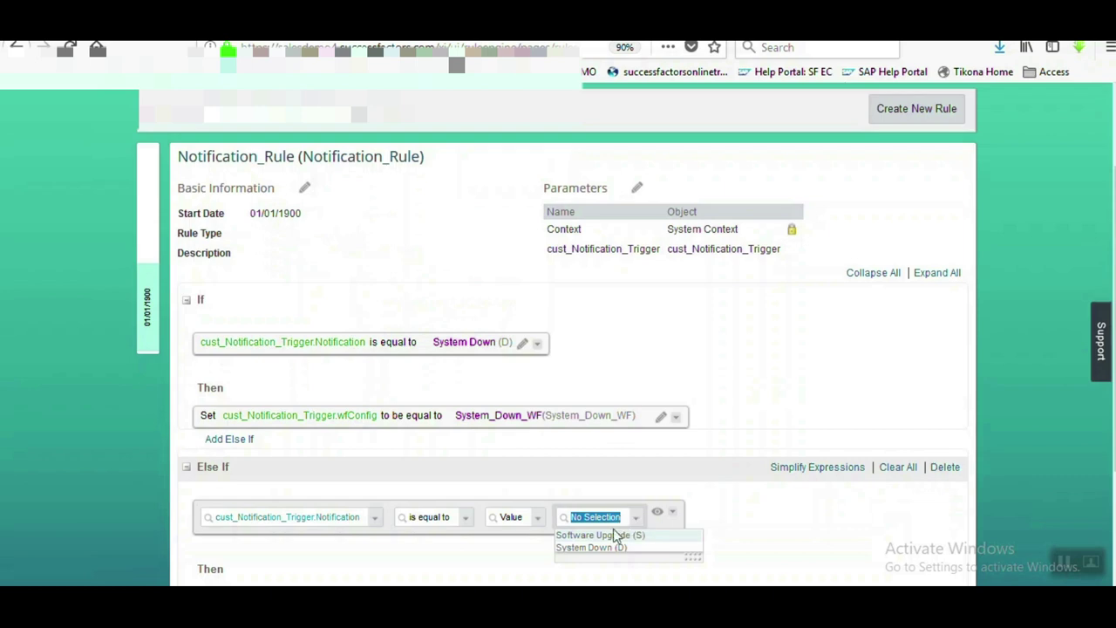
pyautogui.click(601, 535)
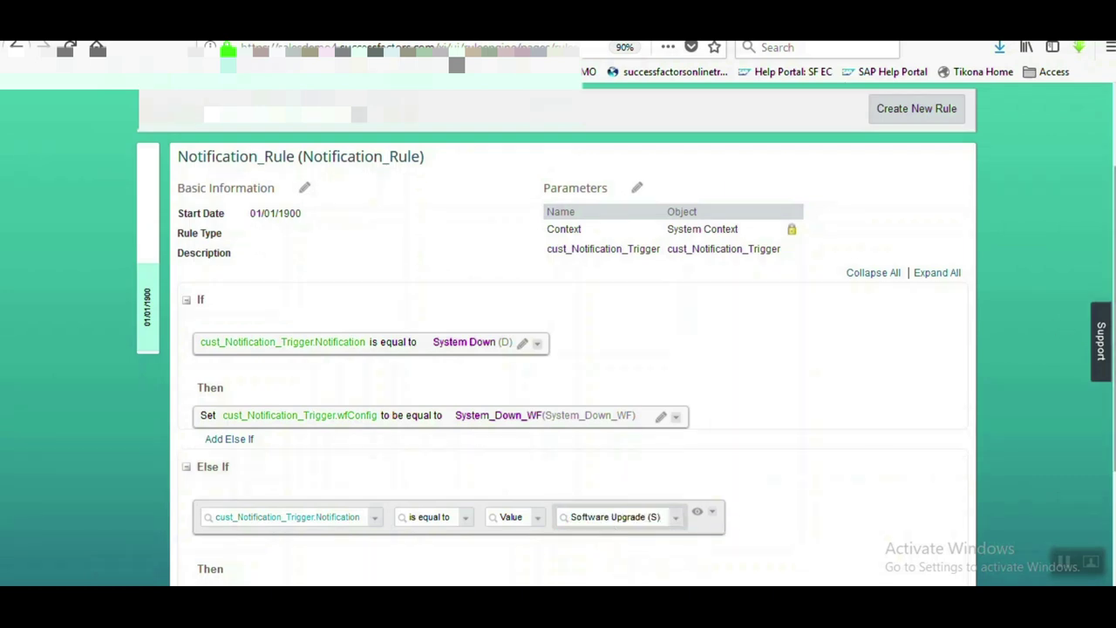
# Step: In the Else If branch's Then part, set cust_Notification_Trigger.wfConfig to be equal to the value Software_Upgrade, and save the rule
pyautogui.scroll(-3, 439, 454)
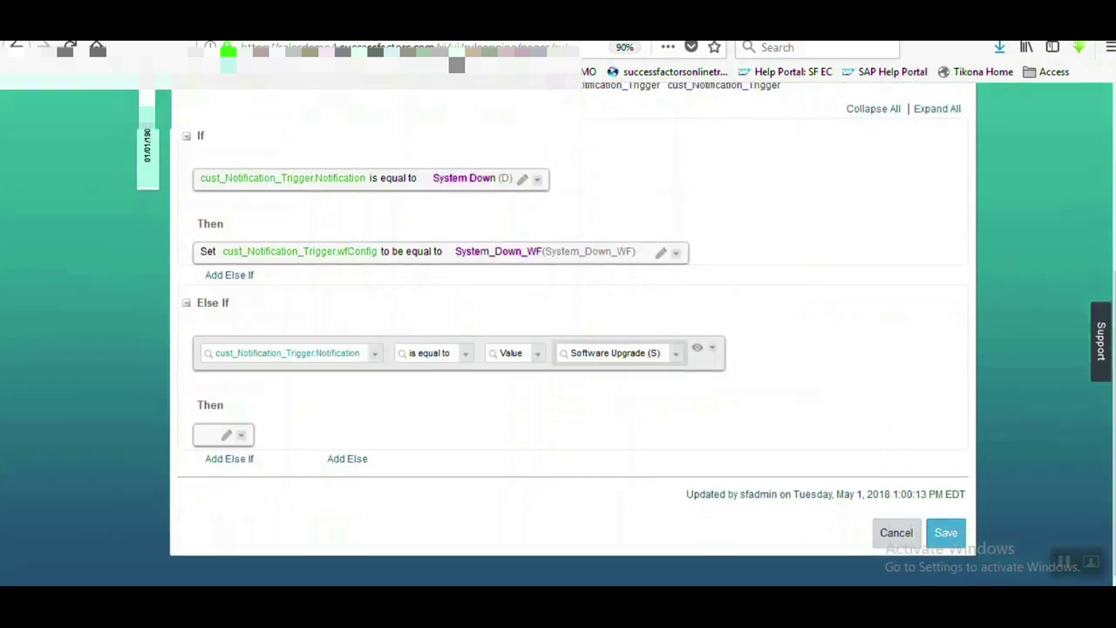
pyautogui.click(226, 434)
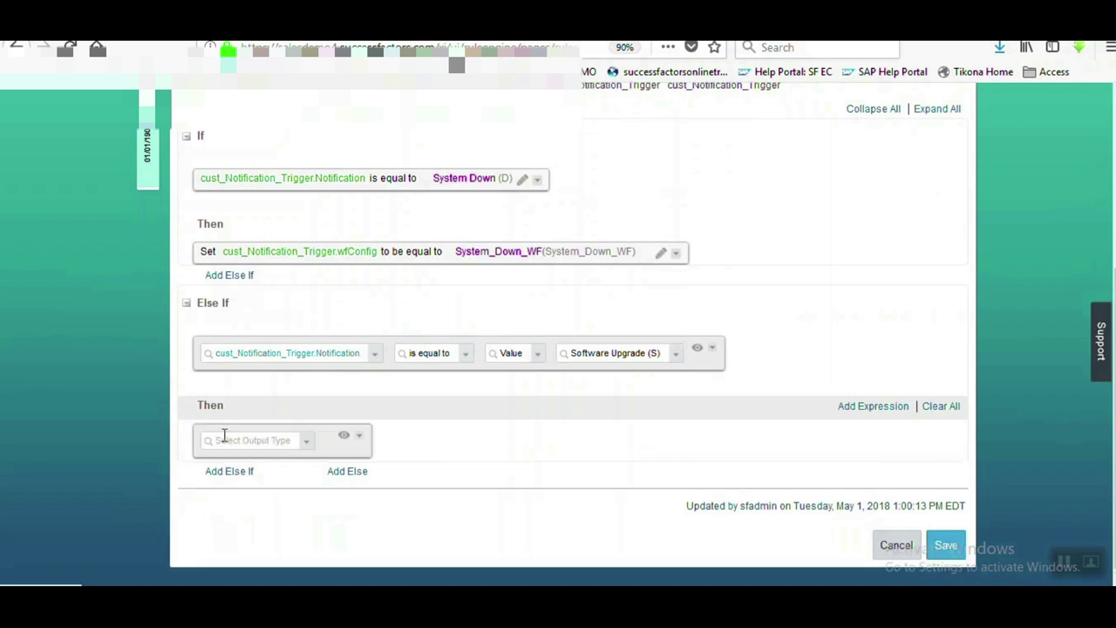
pyautogui.click(302, 443)
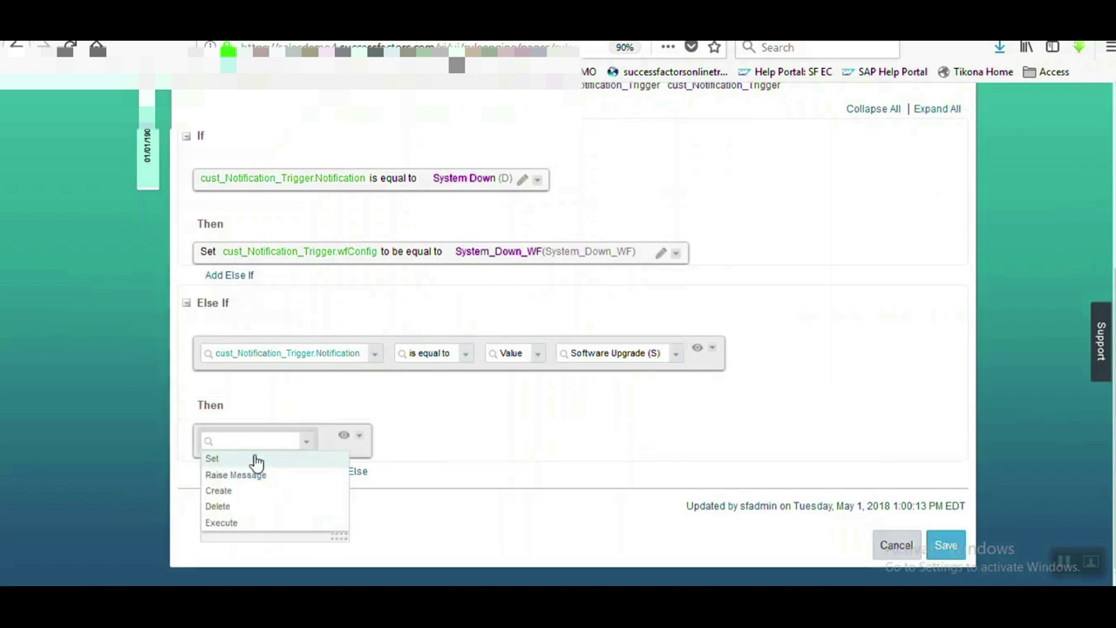
pyautogui.click(257, 462)
pyautogui.click(382, 443)
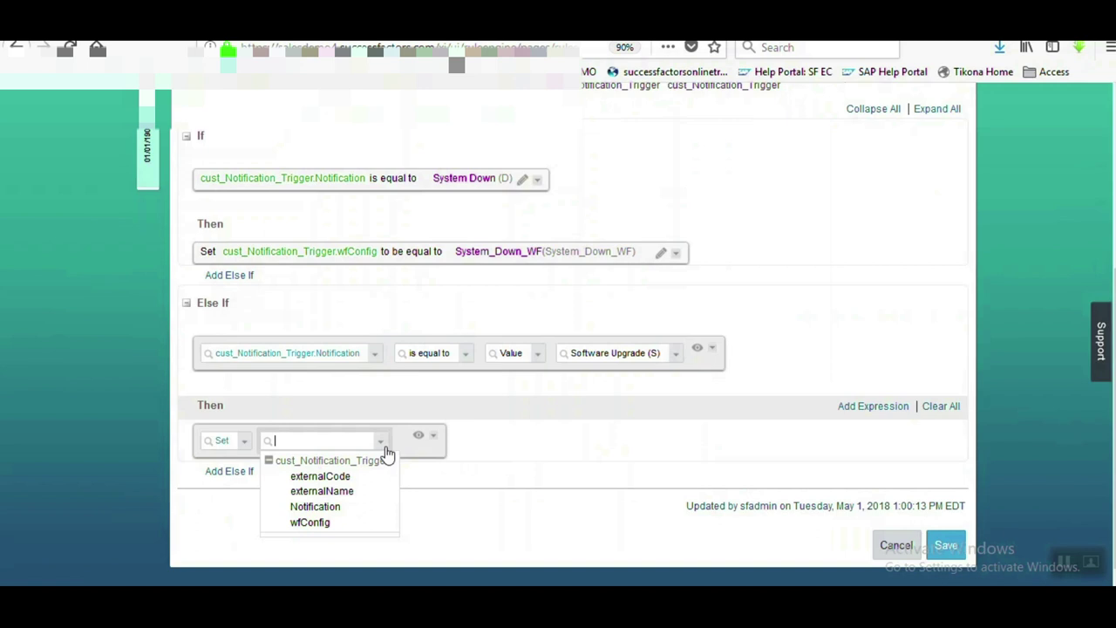
pyautogui.click(321, 522)
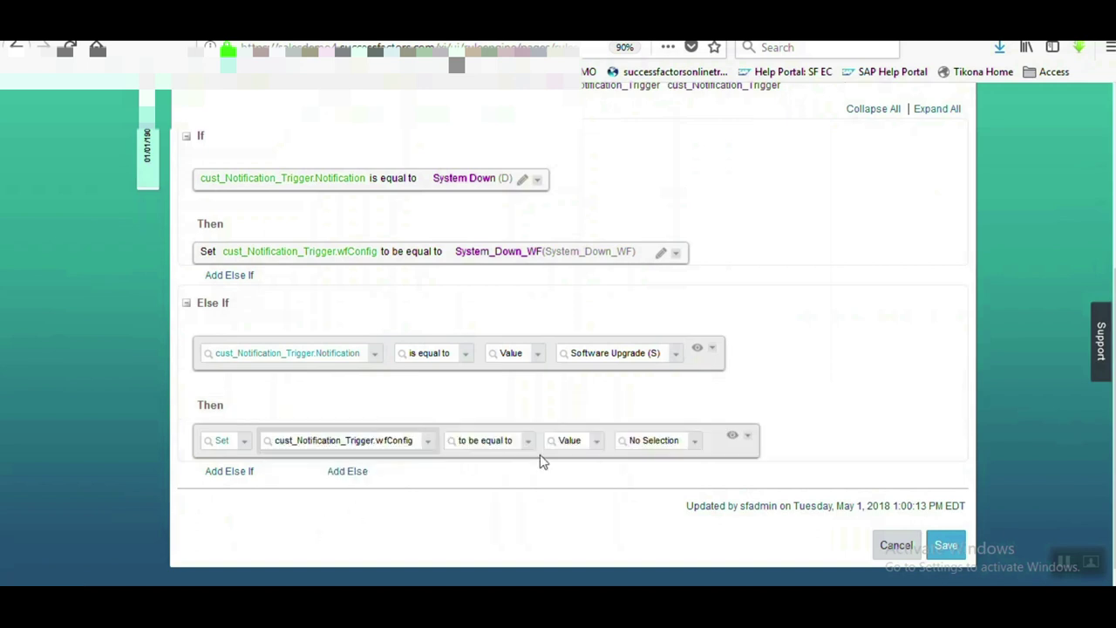
pyautogui.click(651, 442)
pyautogui.write('software')
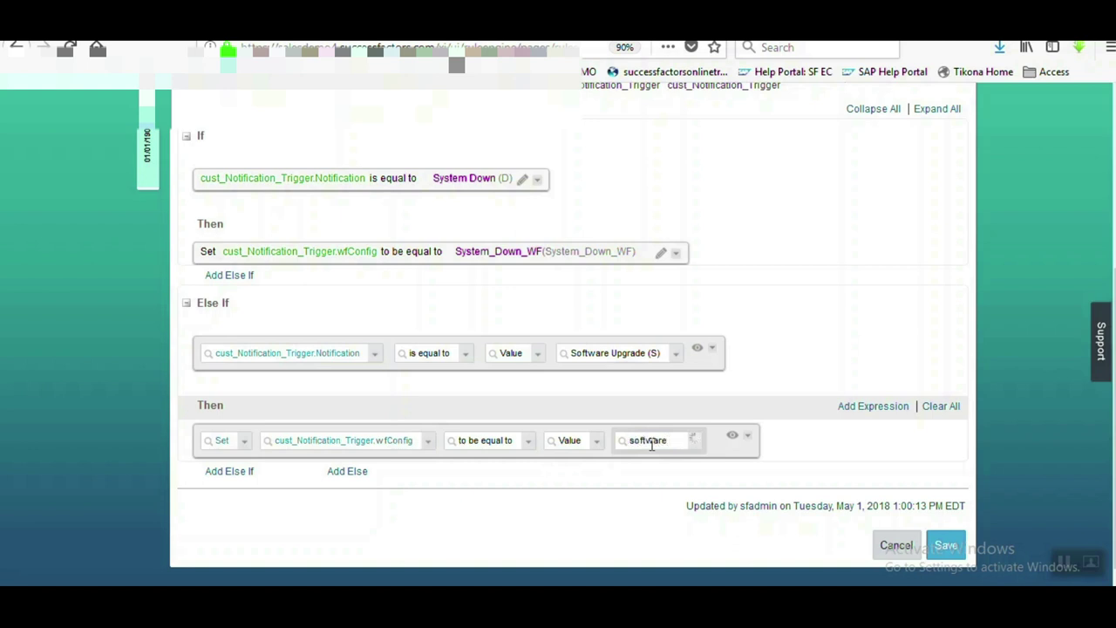
pyautogui.click(652, 463)
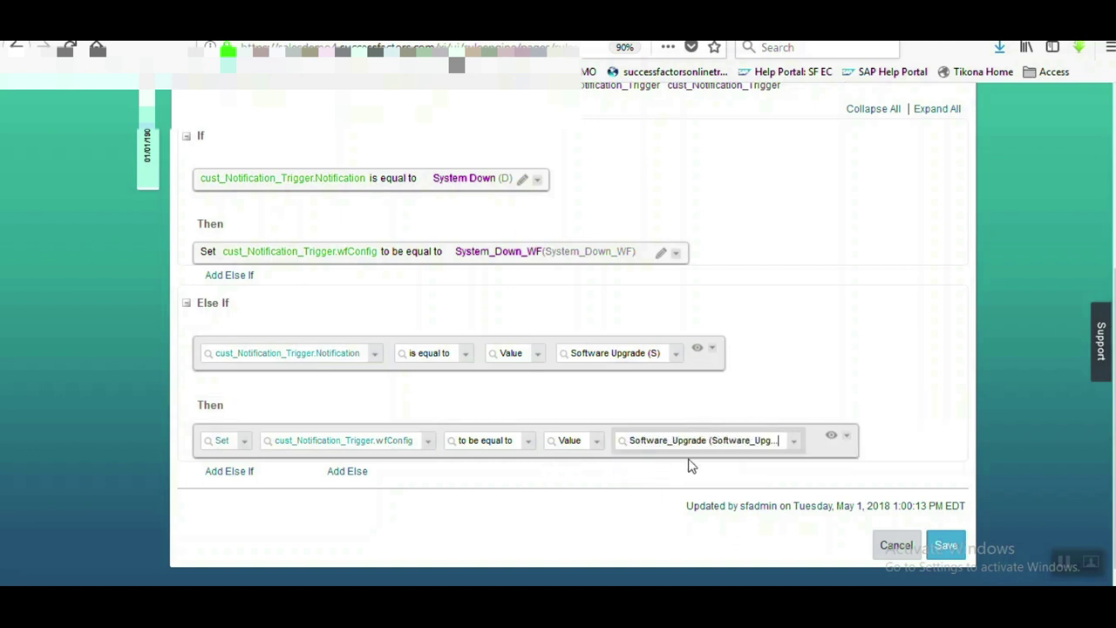
pyautogui.click(947, 547)
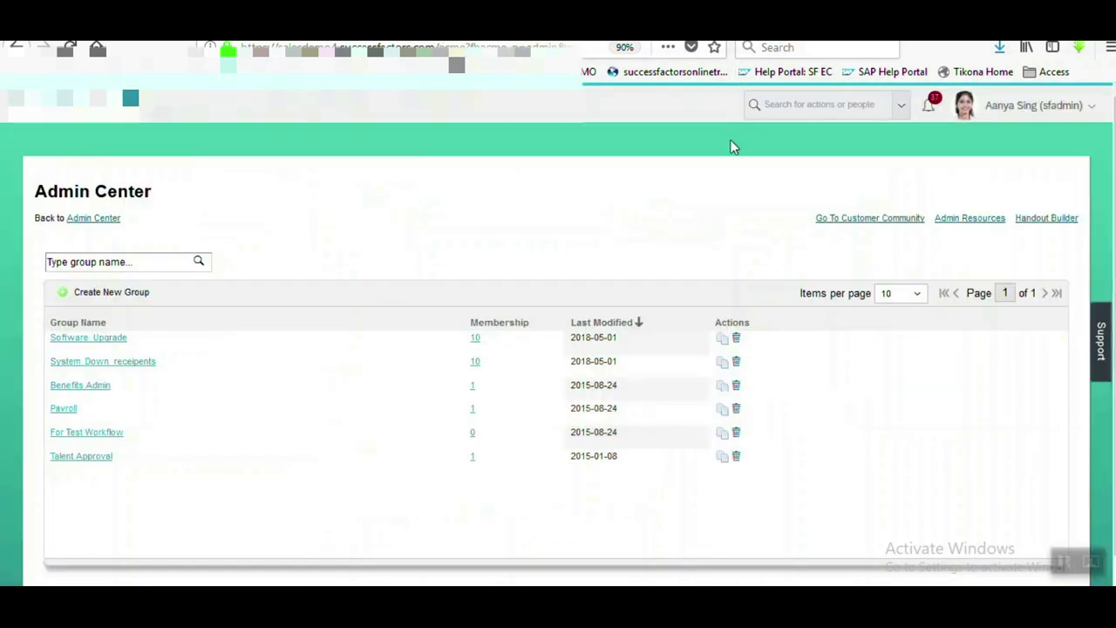
# Step: Search the Admin Center's actions for "configure object" and open the Configure Object Definitions page
pyautogui.click(859, 104)
pyautogui.write('config')
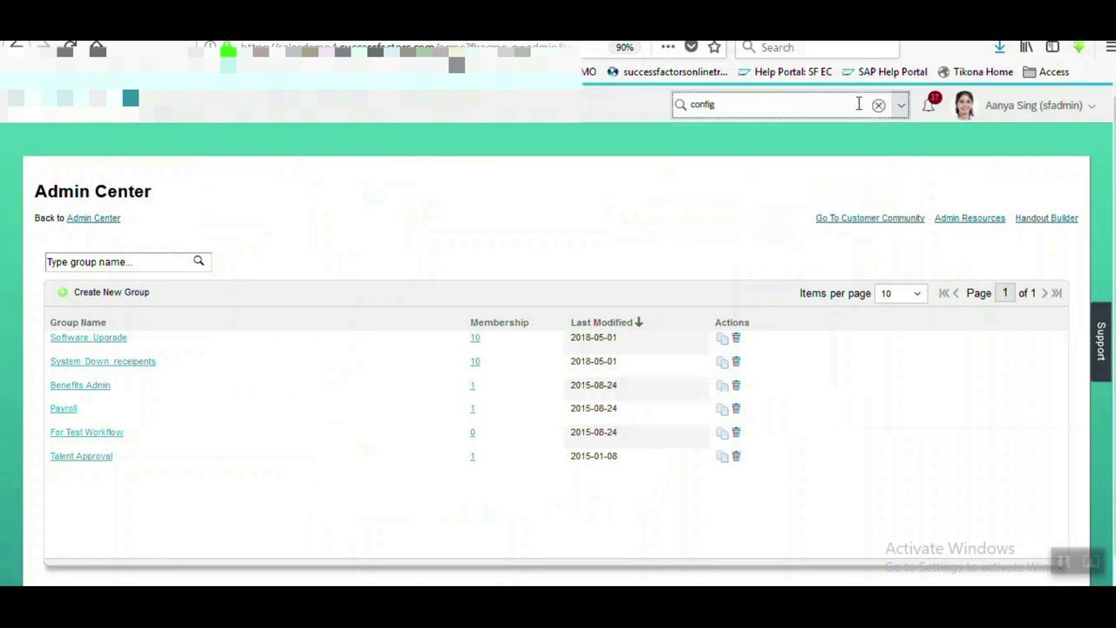
pyautogui.write('ure object')
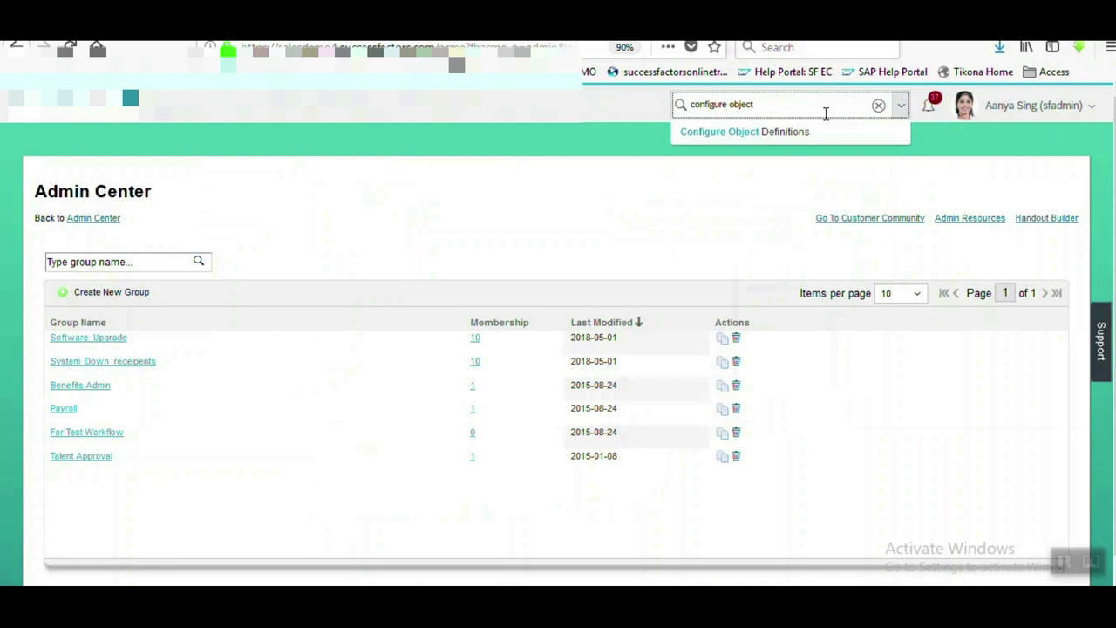
pyautogui.click(782, 132)
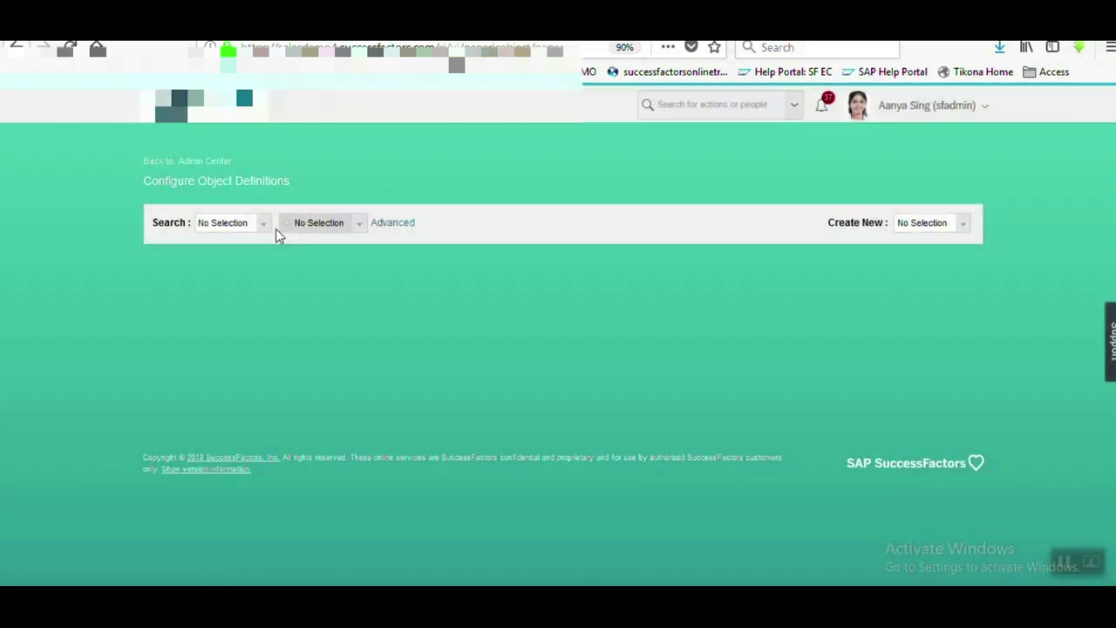
# Step: Find the object definition cust_Notification_Trigger and check which business rules are assigned to it, including its Save Rules
pyautogui.click(261, 228)
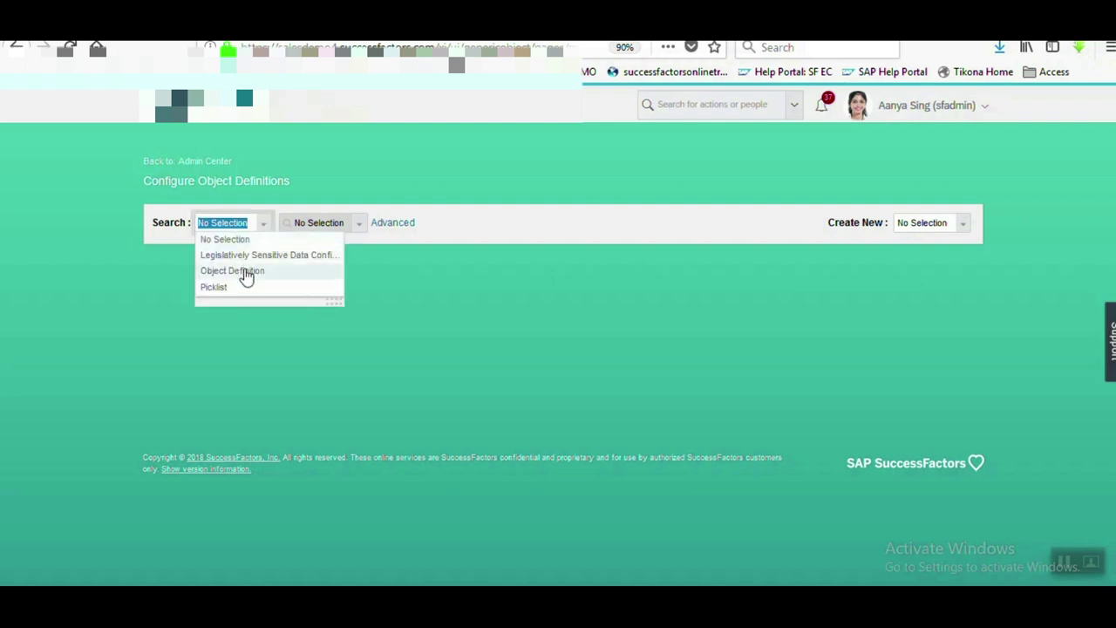
pyautogui.click(247, 272)
pyautogui.click(313, 225)
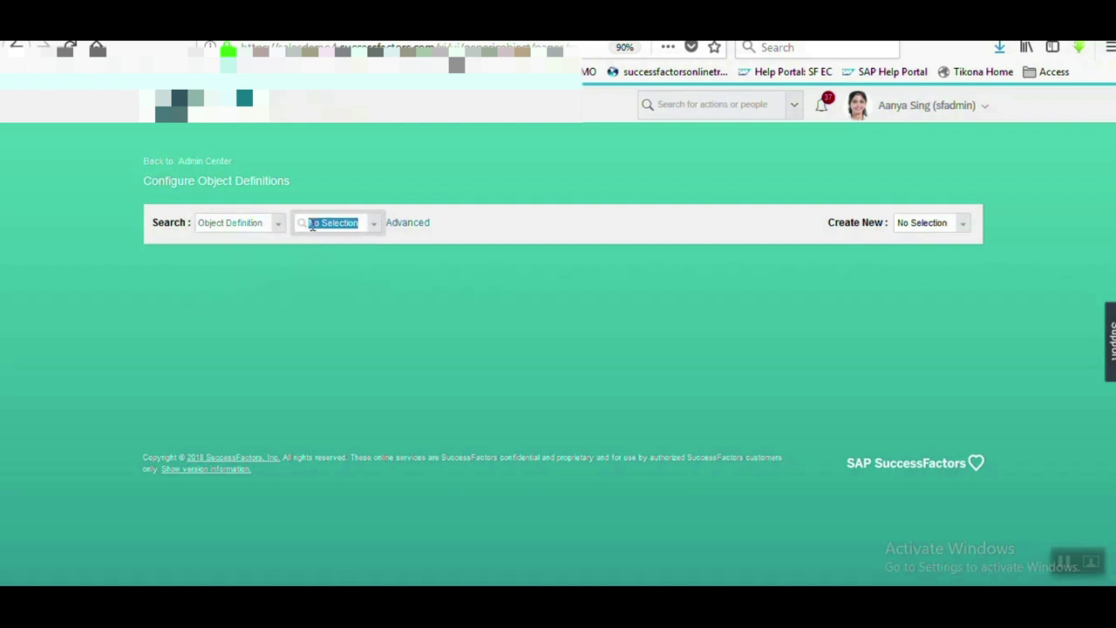
pyautogui.write('notificat')
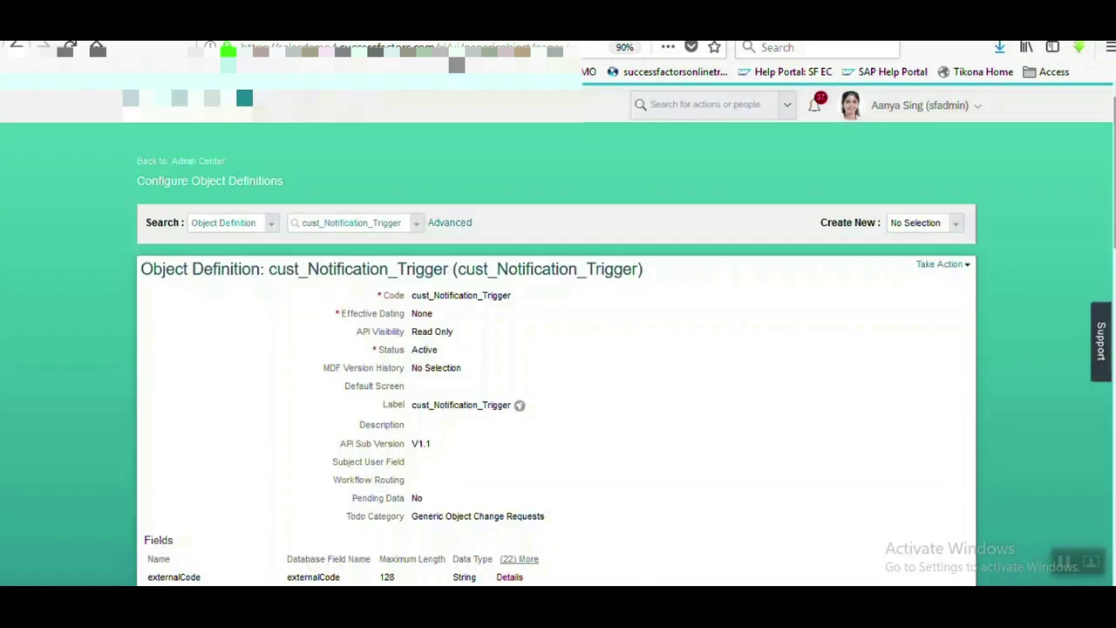
pyautogui.scroll(-10, 730, 249)
pyautogui.scroll(-5, 576, 453)
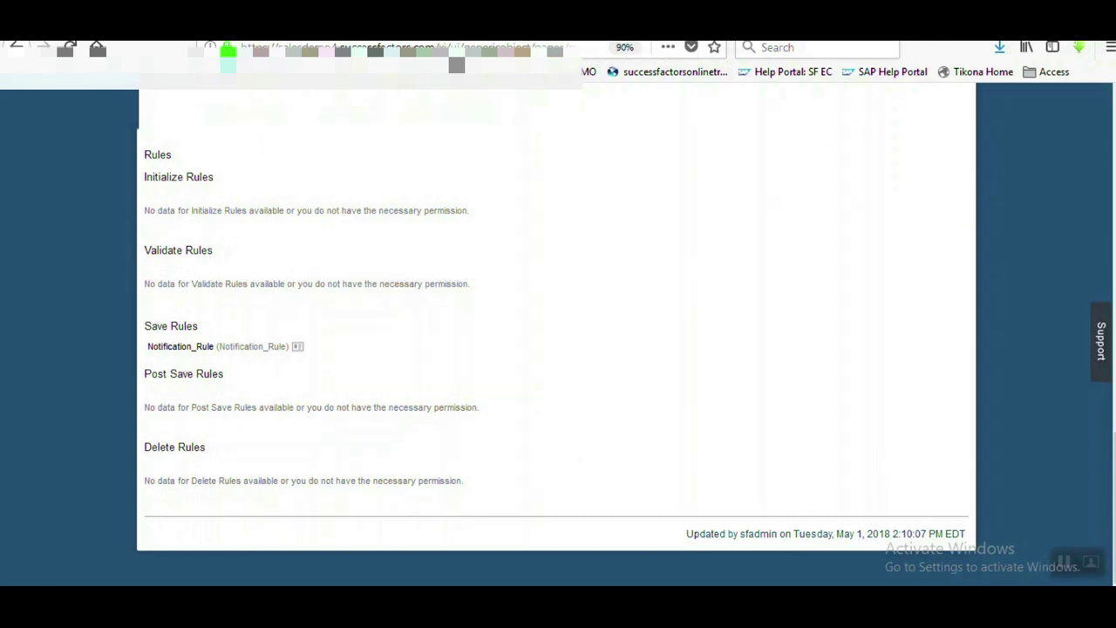
# Step: Return to the new cust_Notification_Trigger record in Manage Data, set its Notification to Software Upgrade (S) and save it
pyautogui.hotkey('ctrl', 'Tab')
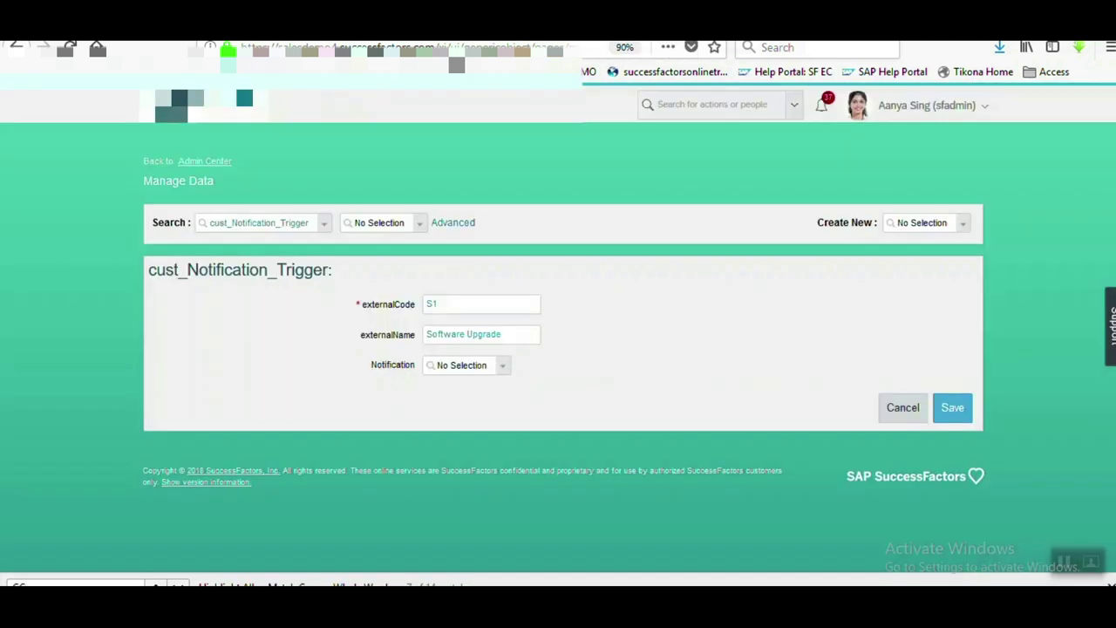
pyautogui.click(505, 370)
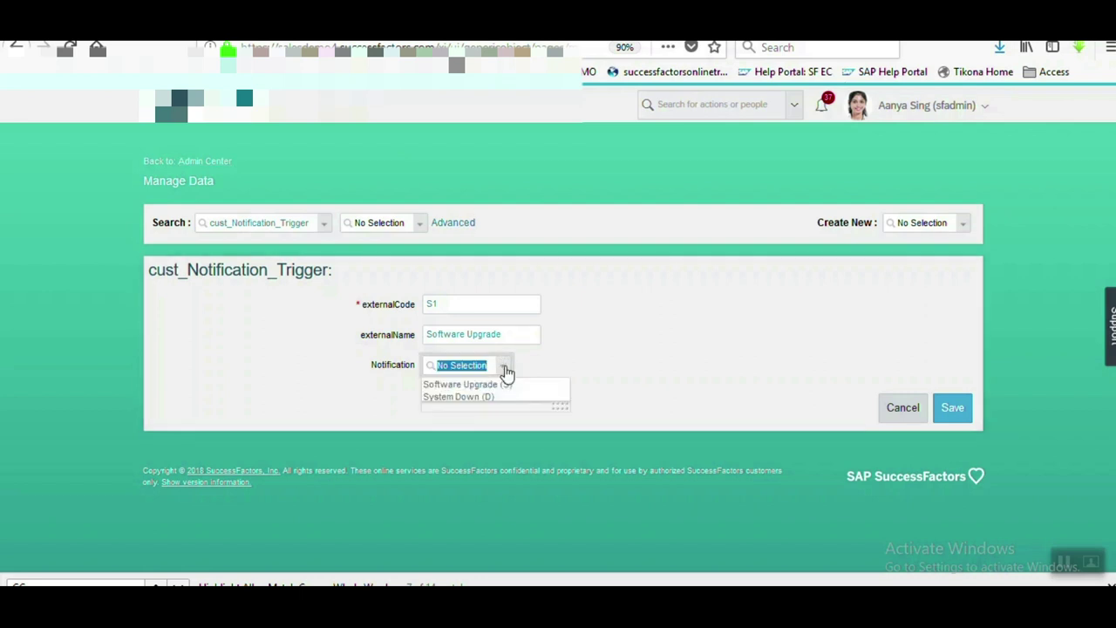
pyautogui.click(471, 389)
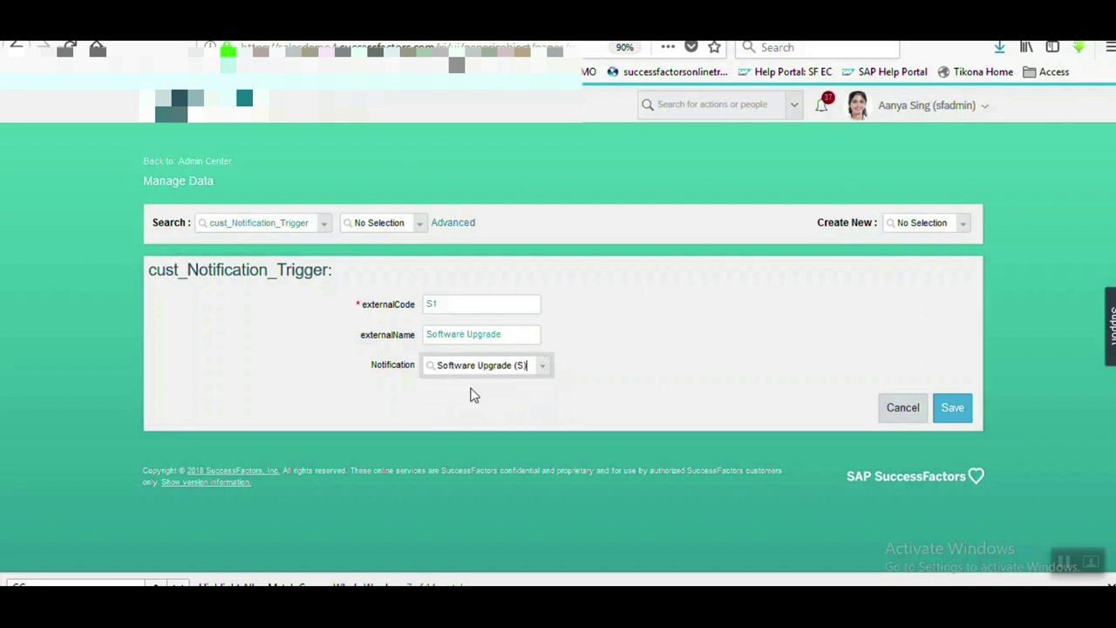
pyautogui.click(957, 410)
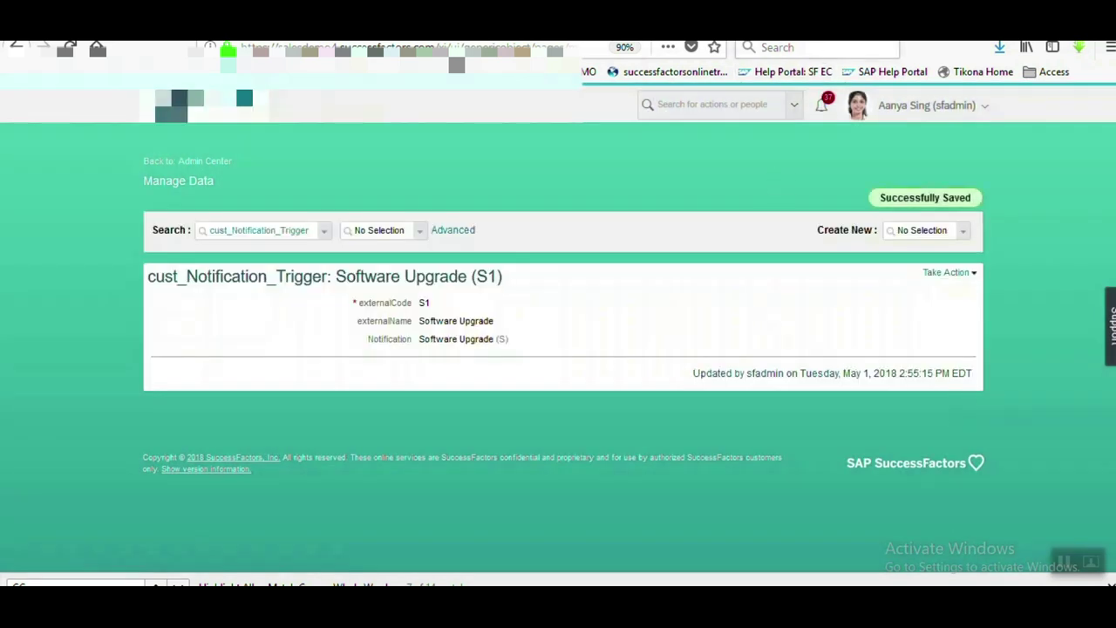
# Step: Switch to the Gmail inbox and open the Software Upgrade Notification e-mail to check its content
pyautogui.hotkey('ctrl', 'Tab')
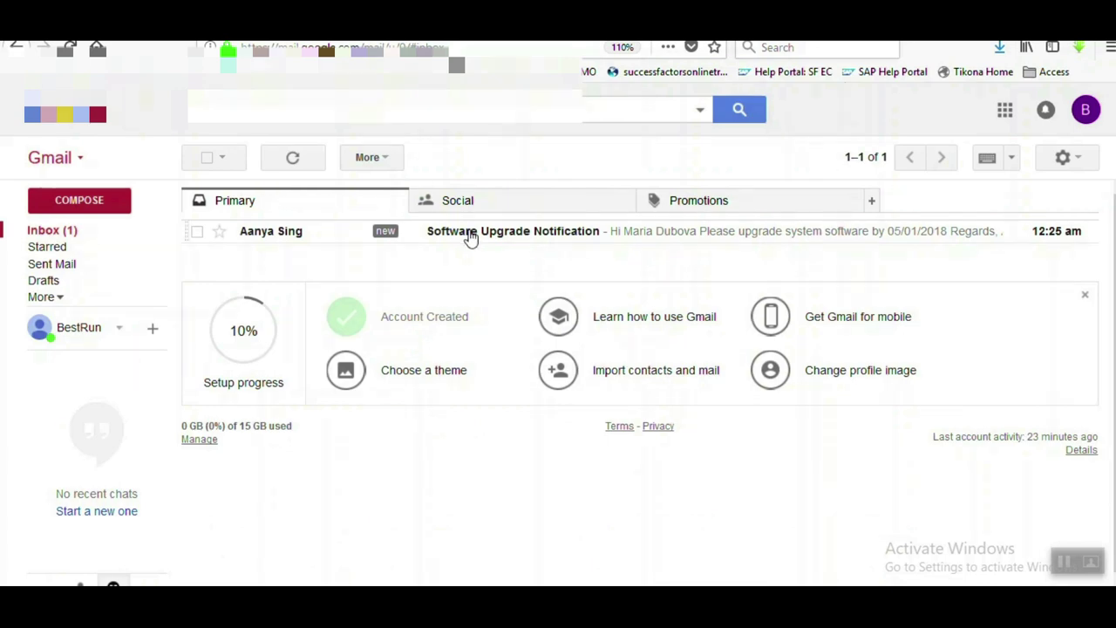
pyautogui.click(469, 235)
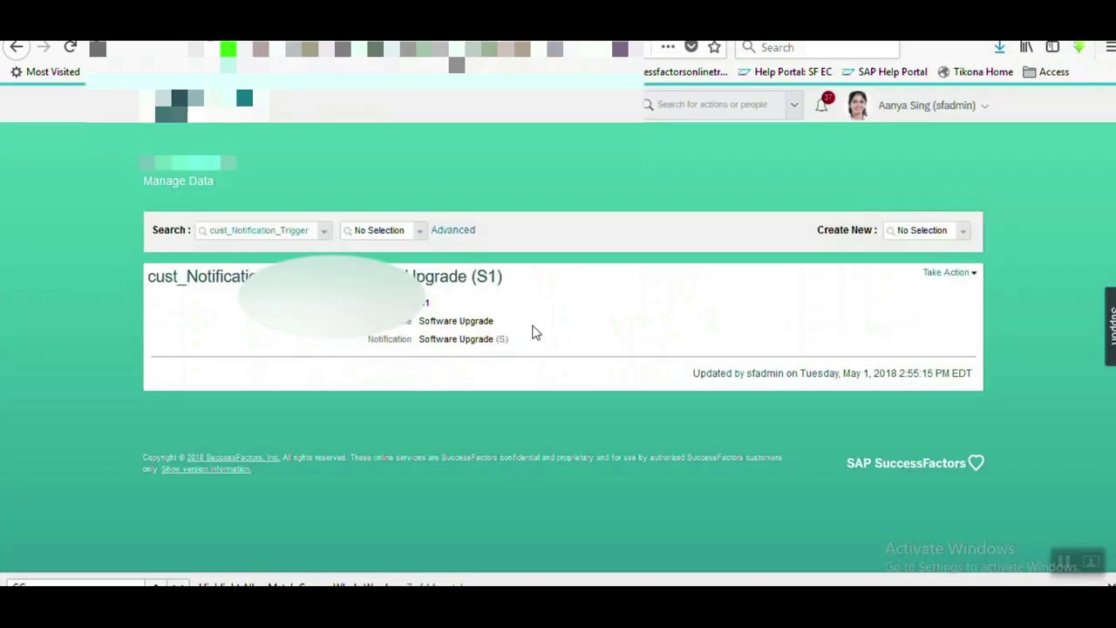
# Step: Correct the S1 trigger record in Manage Data by setting its Notification to System Down (D), and save it
pyautogui.click(959, 272)
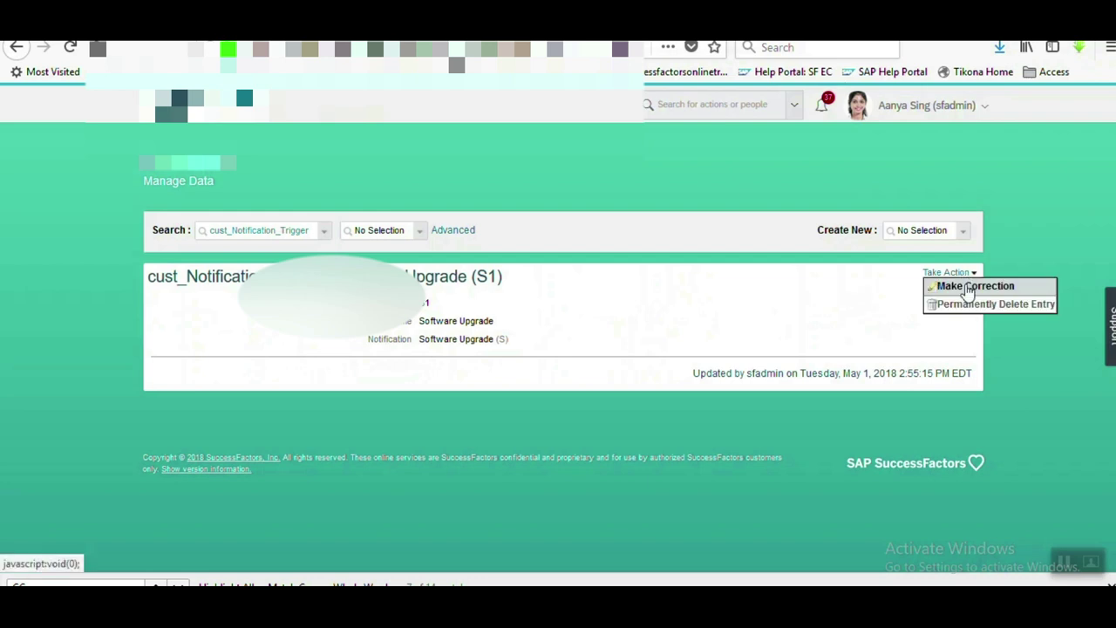
pyautogui.click(963, 288)
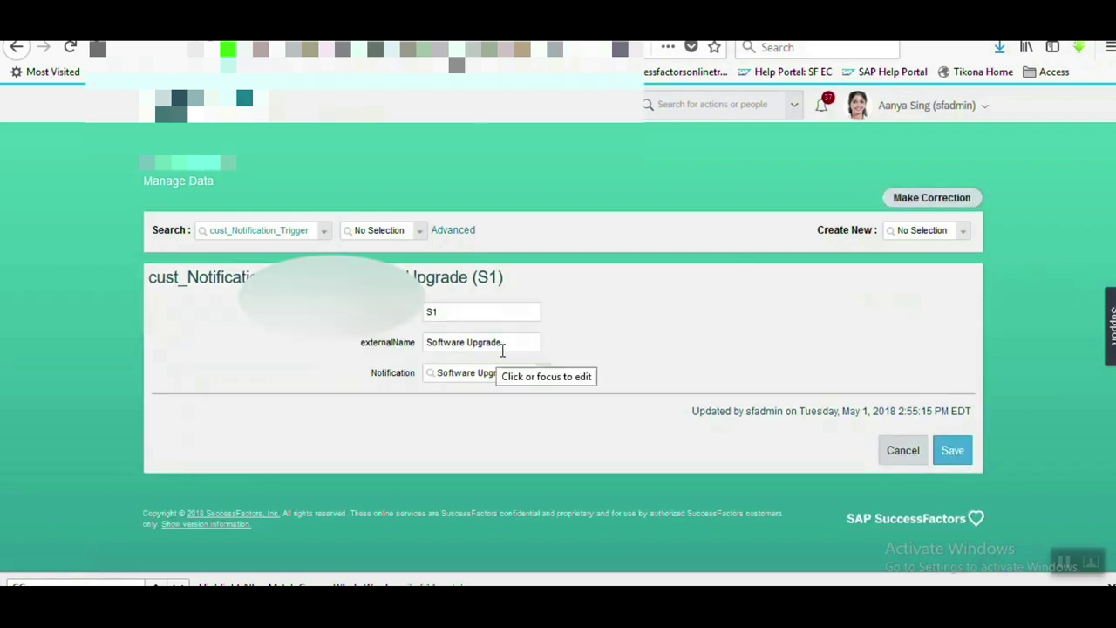
pyautogui.click(538, 376)
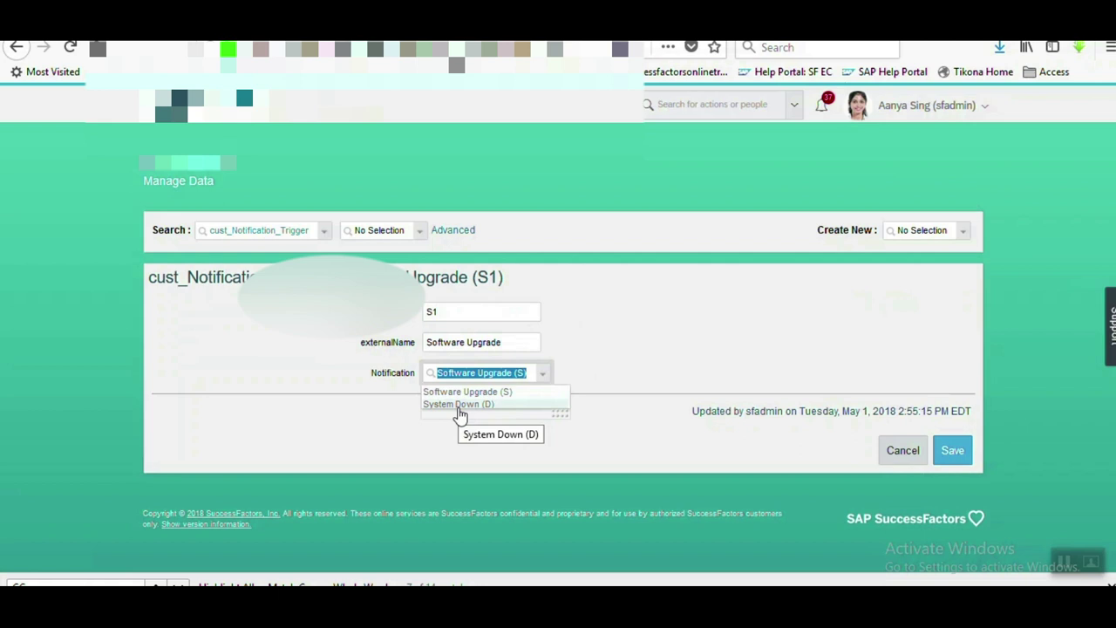
pyautogui.click(460, 405)
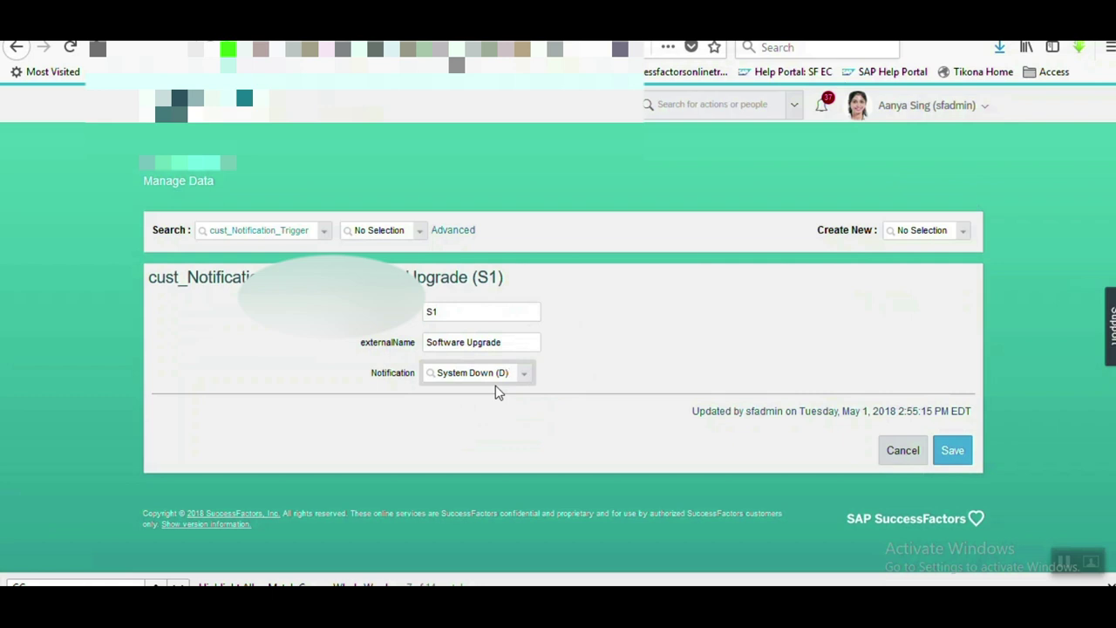
pyautogui.click(948, 453)
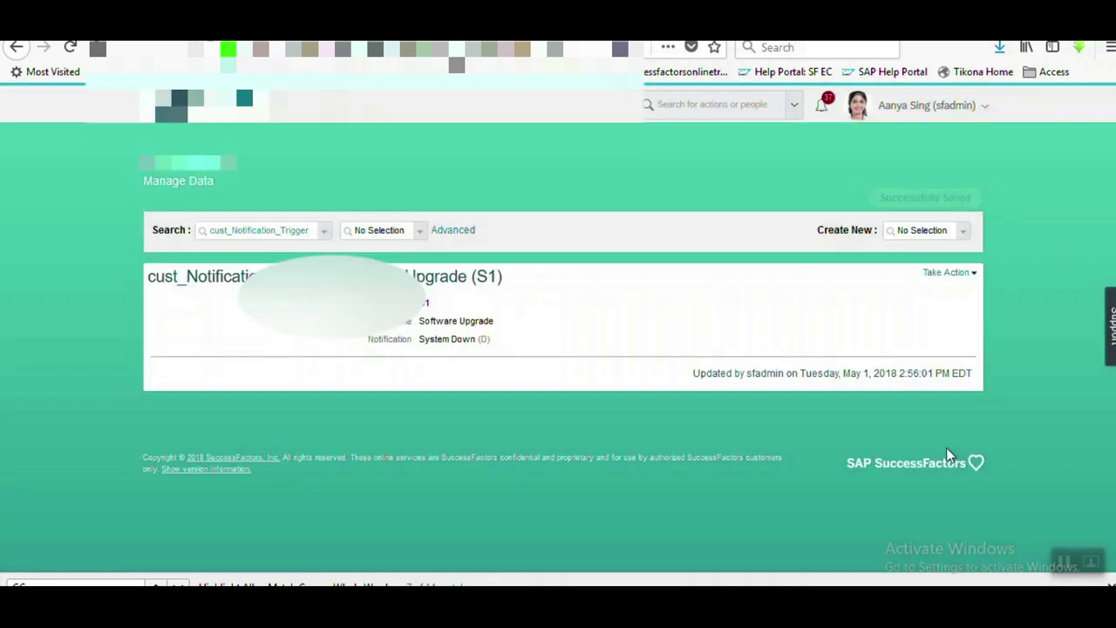
# Step: Switch back to Gmail, return to the inbox and open the System Down Notification e-mail to check its content
pyautogui.click(841, 30)
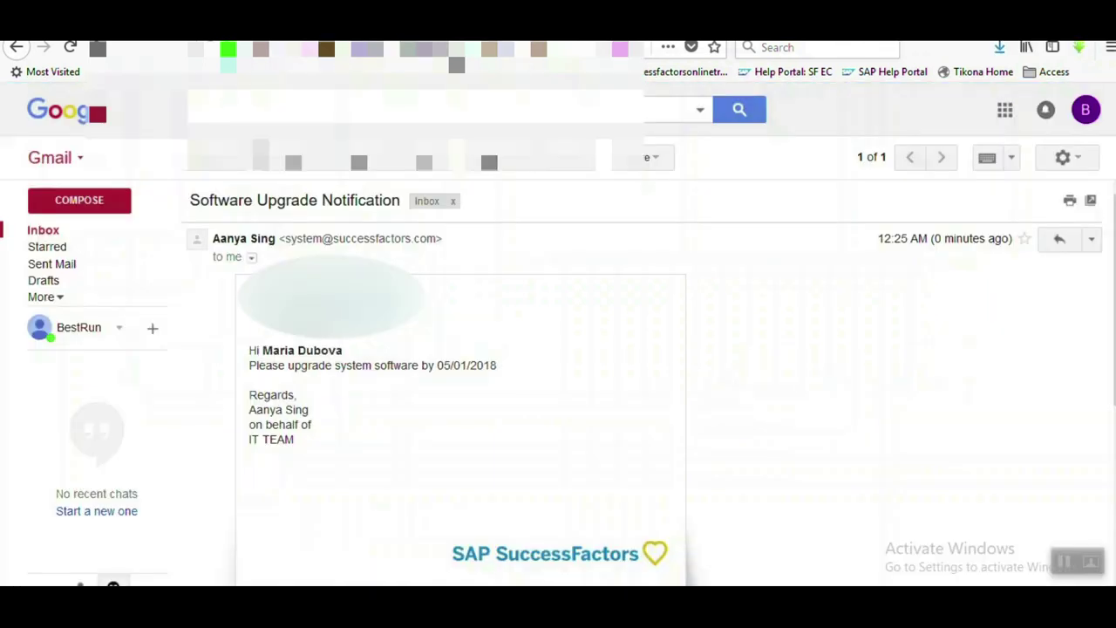
pyautogui.click(52, 230)
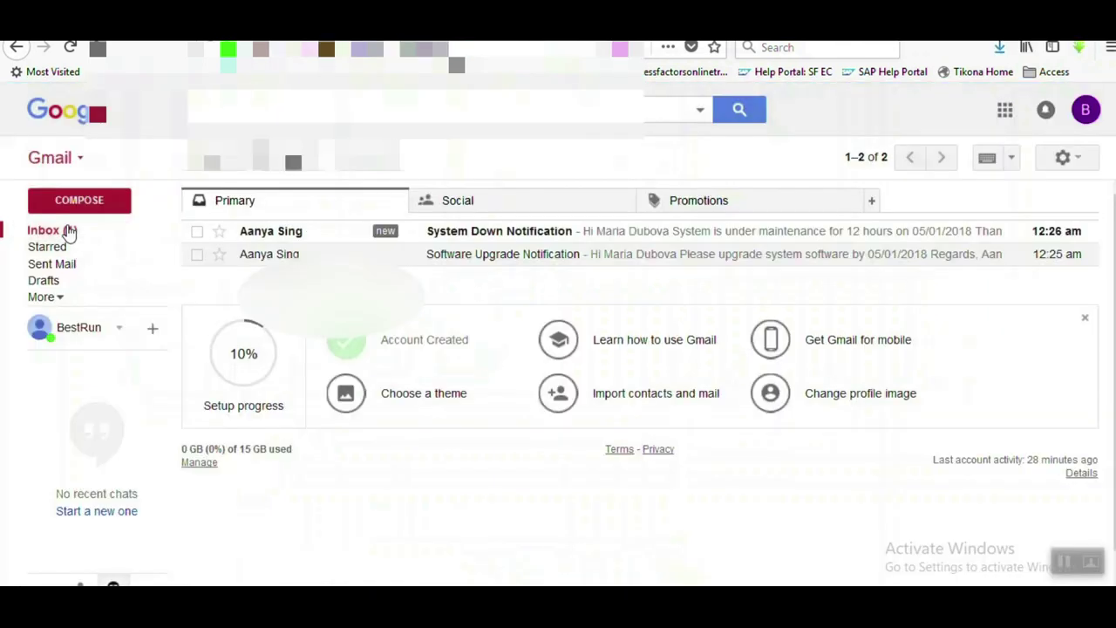
pyautogui.click(492, 234)
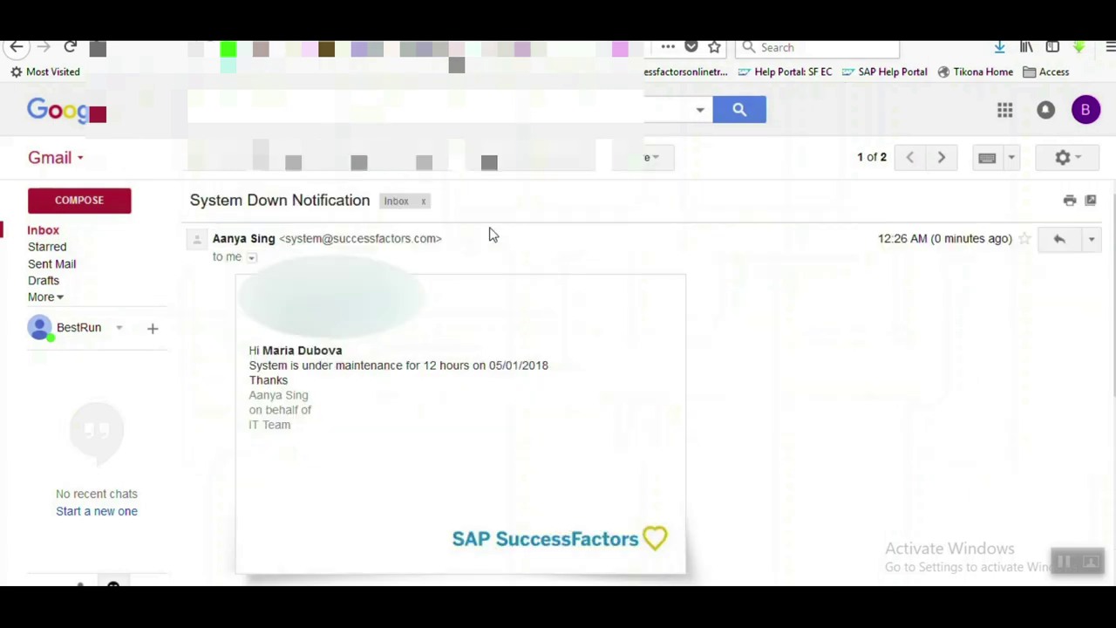